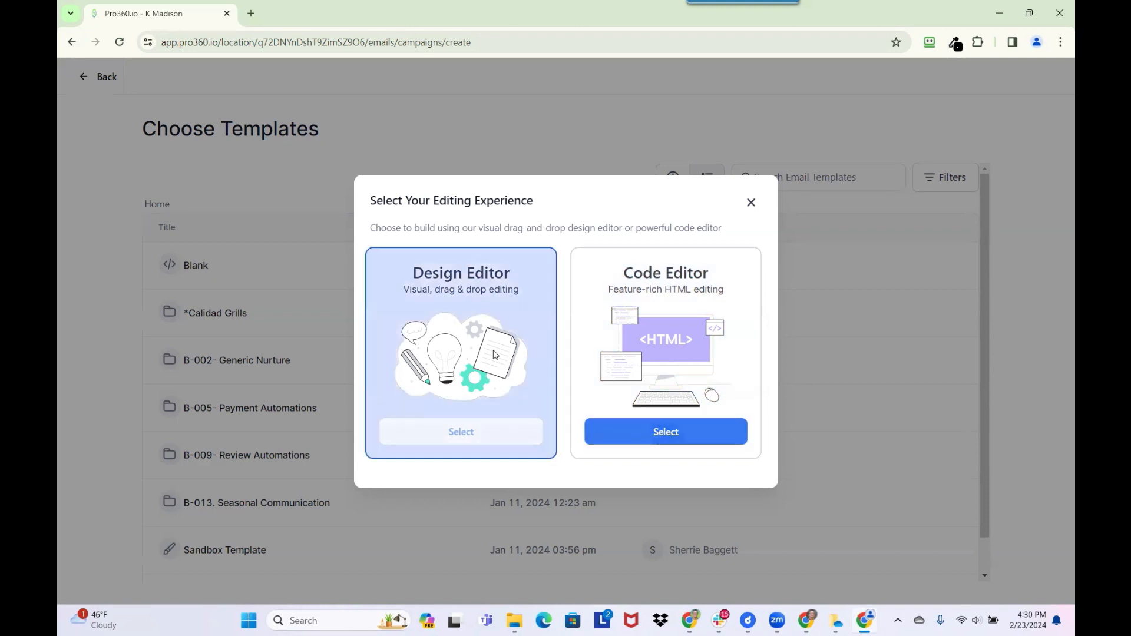
# - Choose the visual Design Editor for the new email campaign
pyautogui.click(454, 435)
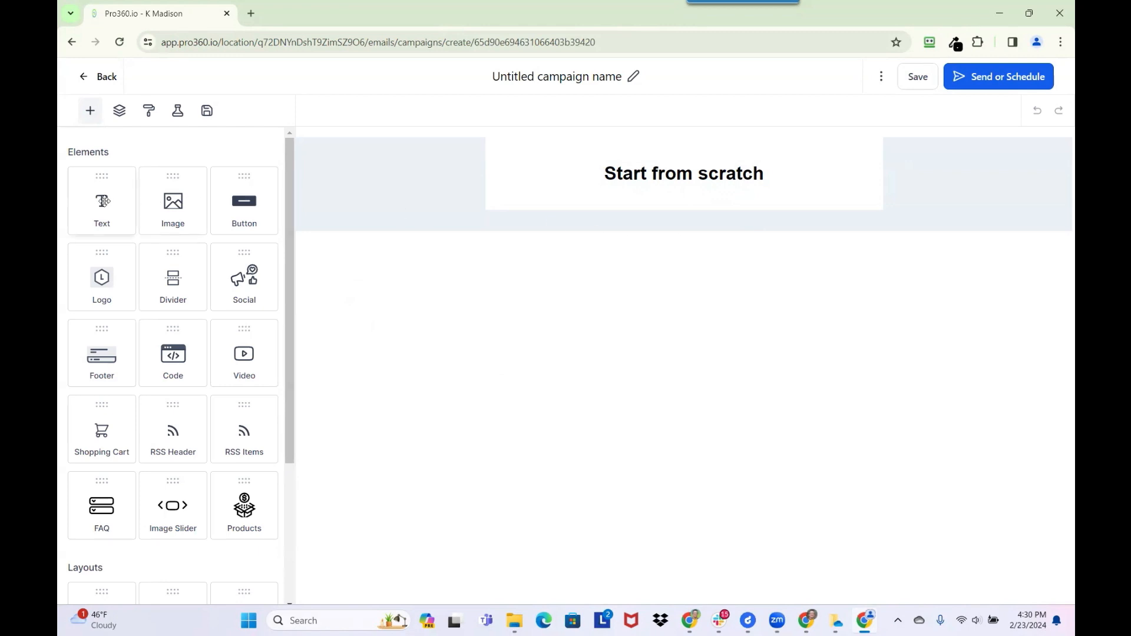
# - Add Text and Image blocks, then delete the image and Start from scratch blocks
pyautogui.moveTo(96, 195); pyautogui.dragTo(636, 197)
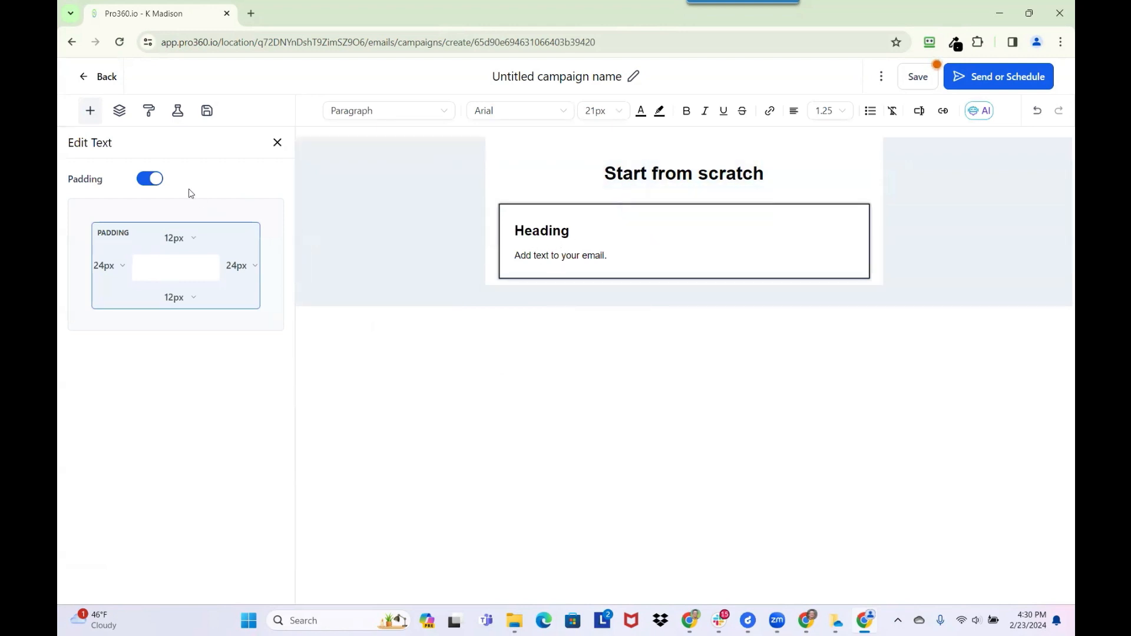
pyautogui.click(277, 142)
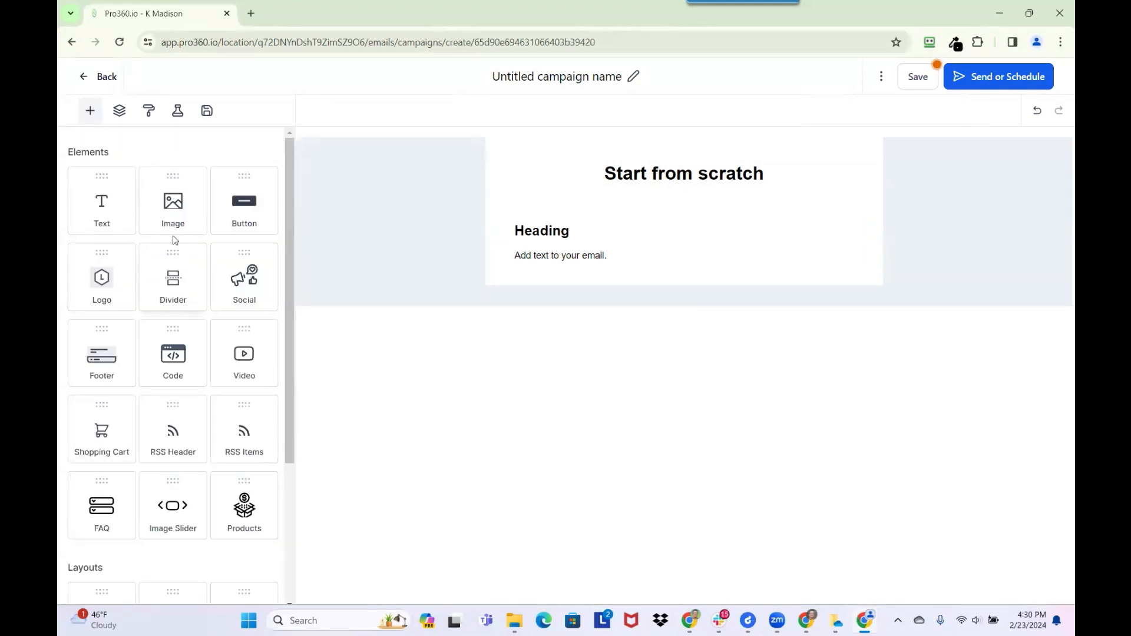
pyautogui.moveTo(173, 204); pyautogui.dragTo(603, 209)
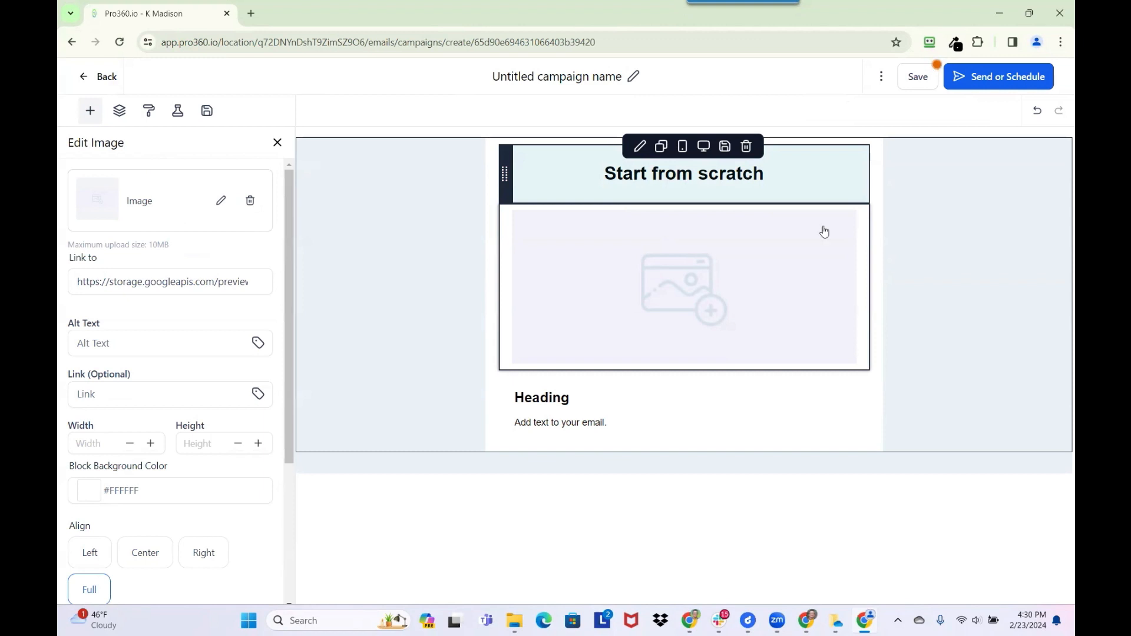
pyautogui.moveTo(767, 258)
pyautogui.click(747, 206)
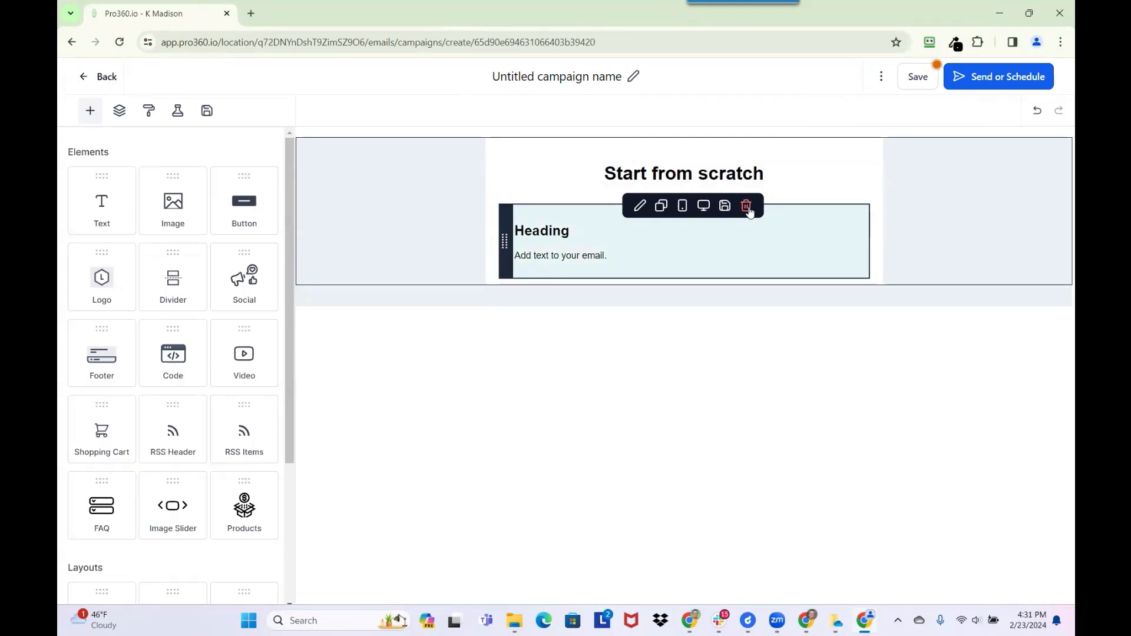
pyautogui.moveTo(756, 171)
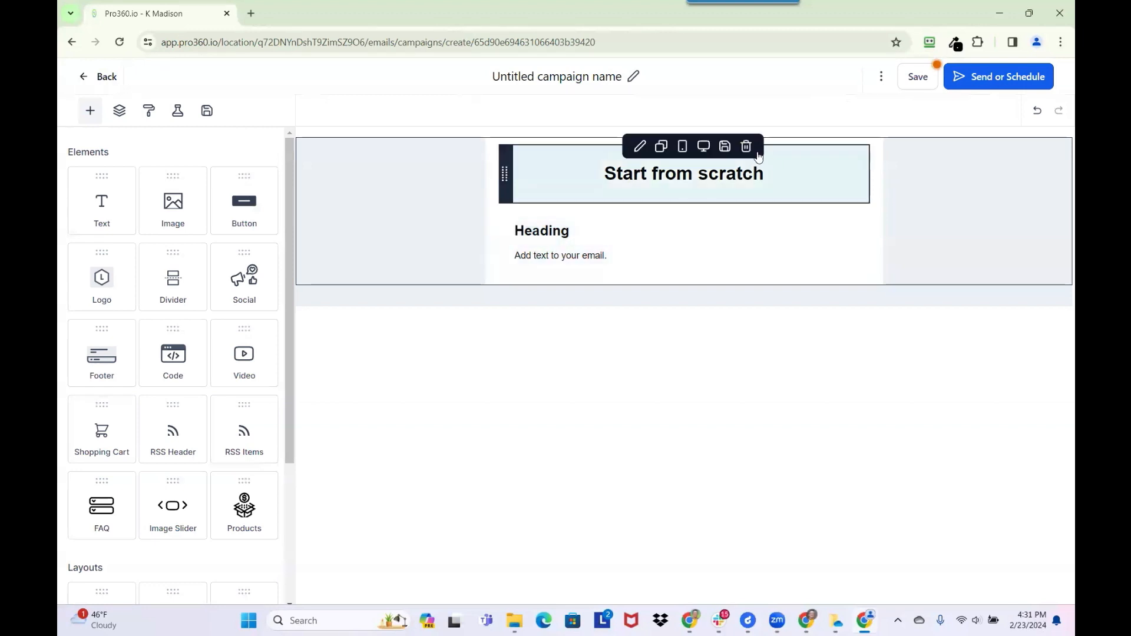
pyautogui.click(746, 147)
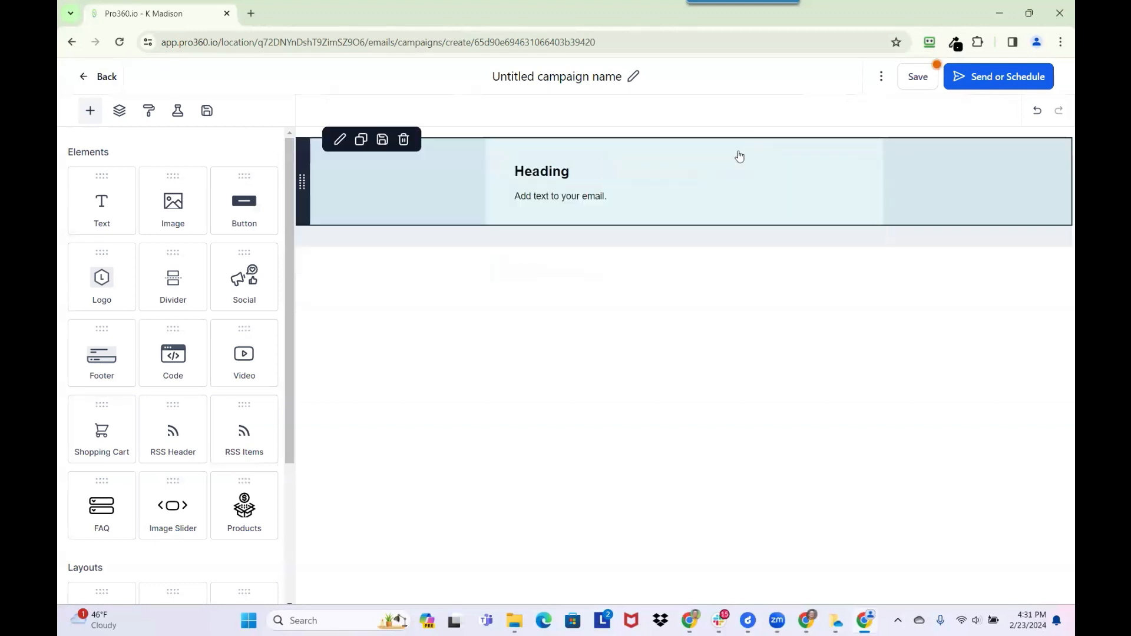
# - Edit the heading text and go back to the Email Campaigns list
pyautogui.click(545, 172)
pyautogui.moveTo(576, 171); pyautogui.dragTo(552, 172)
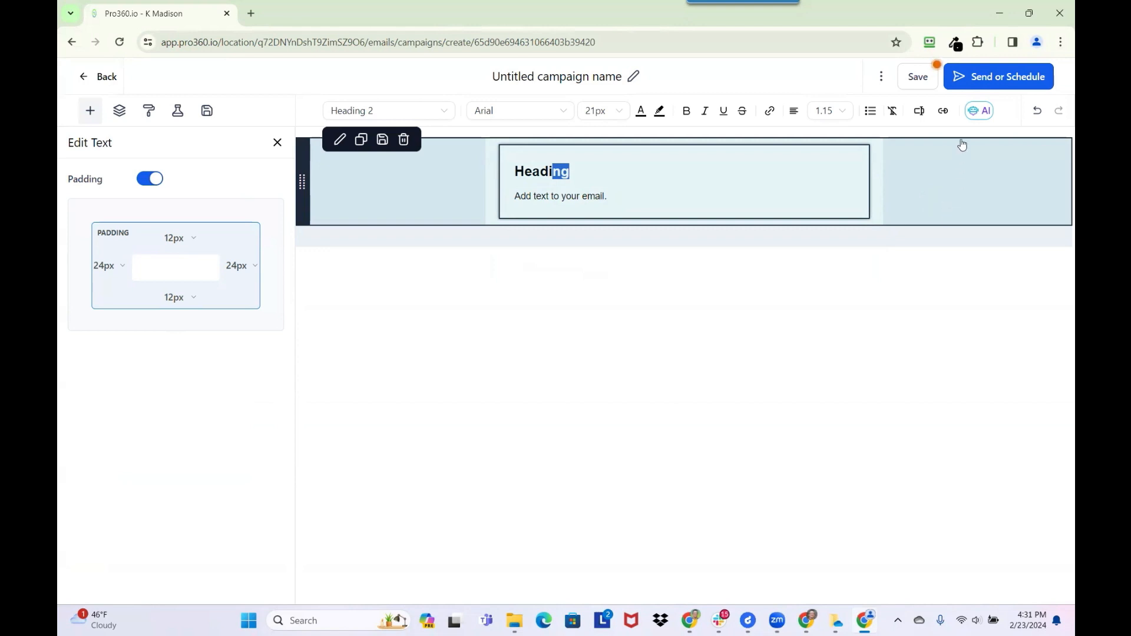
pyautogui.click(104, 77)
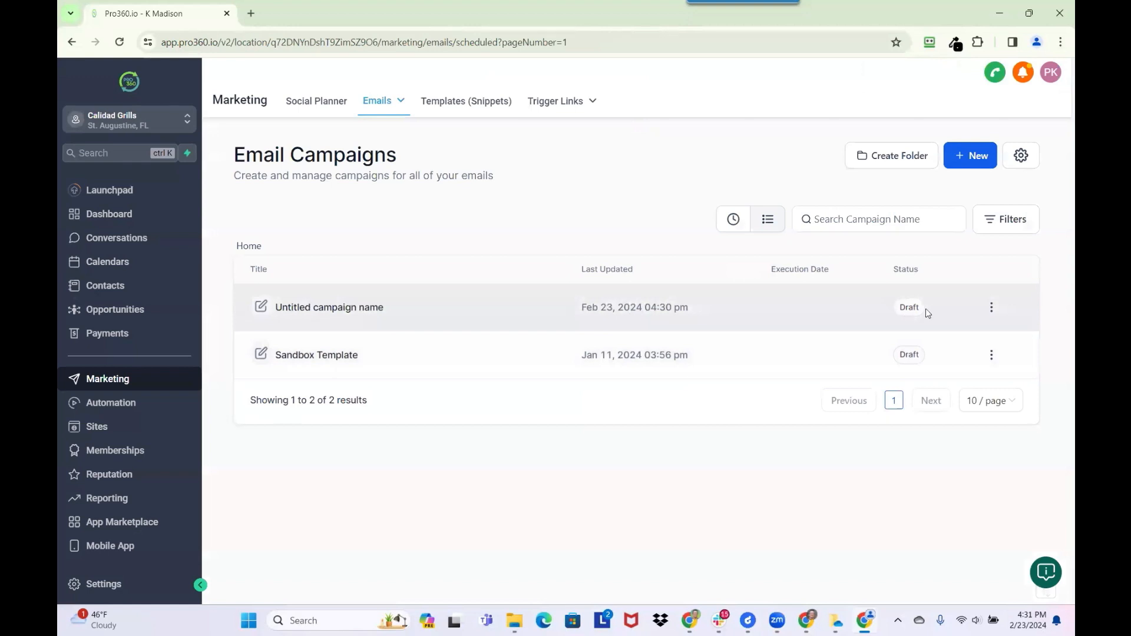
# - Rename the untitled draft to 'Text Based Email Campaign' and save it
pyautogui.click(991, 309)
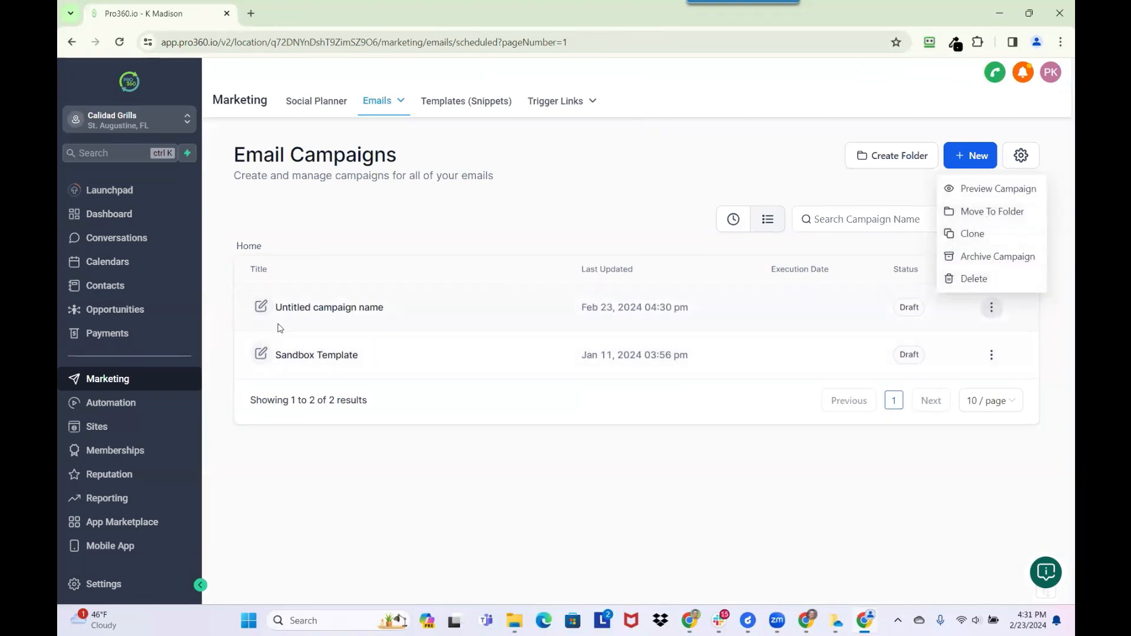
pyautogui.click(261, 307)
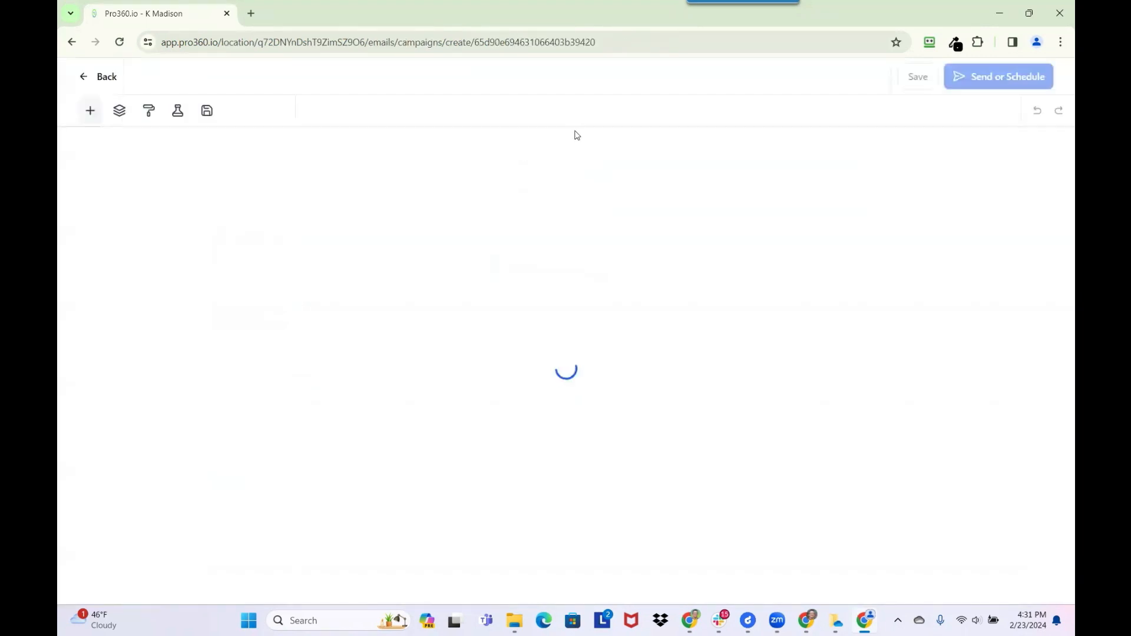
pyautogui.click(629, 82)
pyautogui.tripleClick(604, 75)
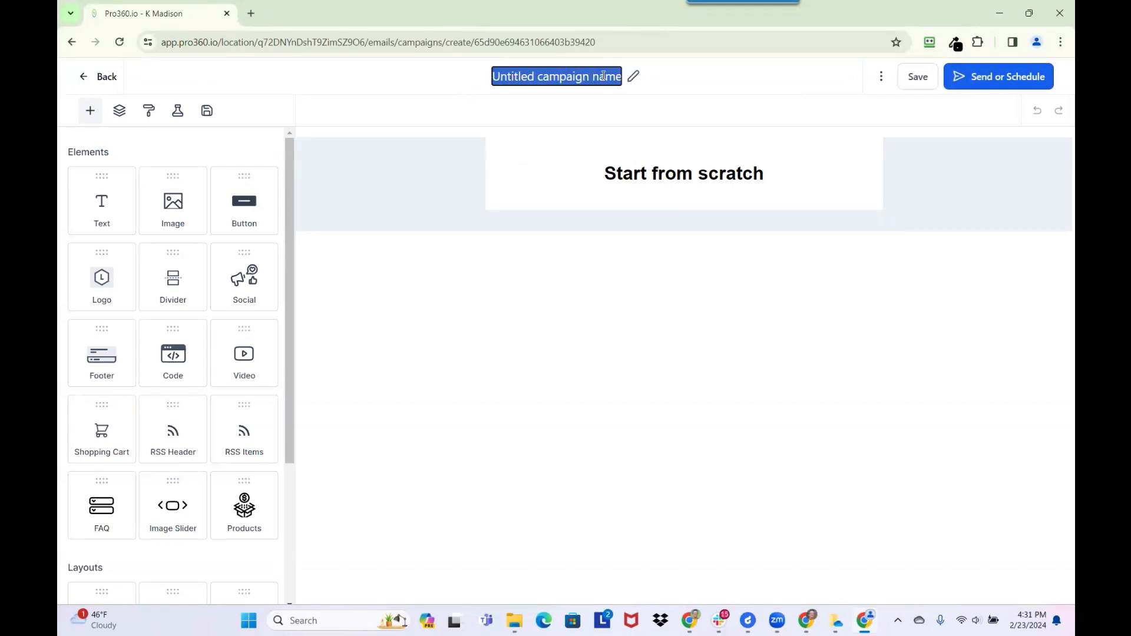
pyautogui.write('Text Based Email')
pyautogui.press('capslock')
pyautogui.write('CAMP')
pyautogui.press('BackSpace')
pyautogui.press('BackSpace')
pyautogui.press('BackSpace')
pyautogui.press('capslock')
pyautogui.write('ampaign')
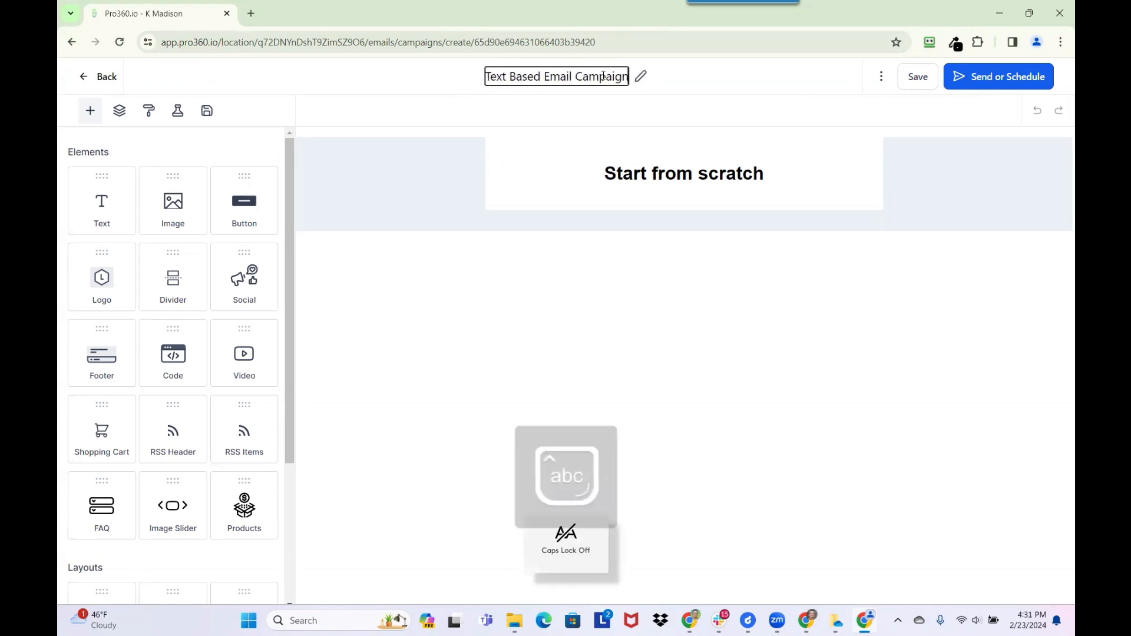
pyautogui.click(895, 77)
# - Return to the campaigns list and start another new campaign
pyautogui.click(99, 77)
pyautogui.moveTo(380, 102)
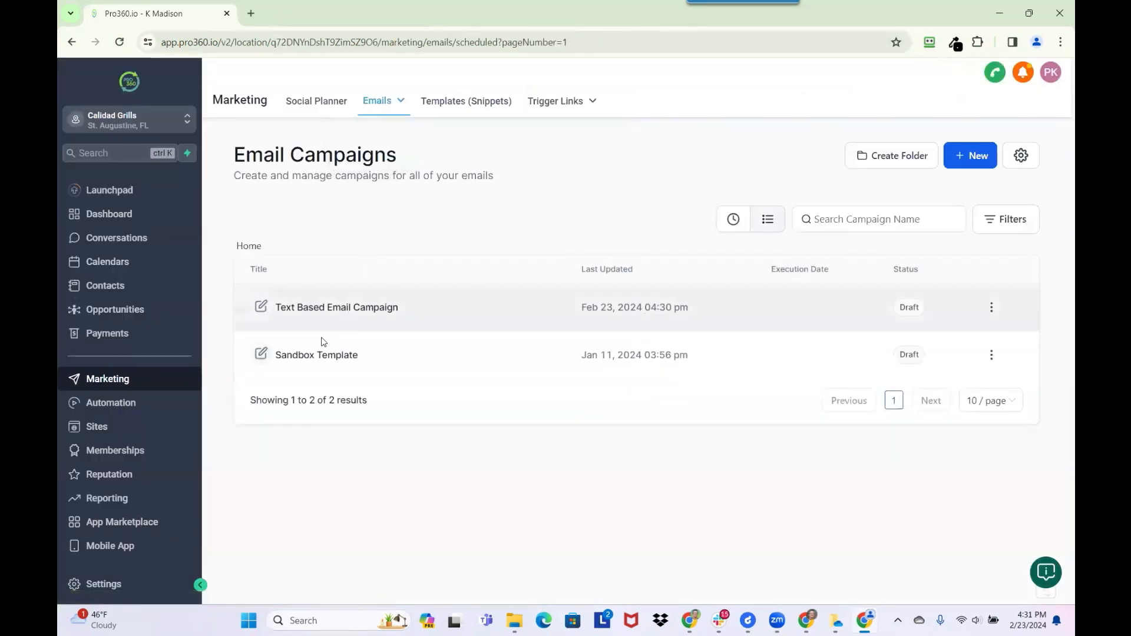
pyautogui.click(972, 164)
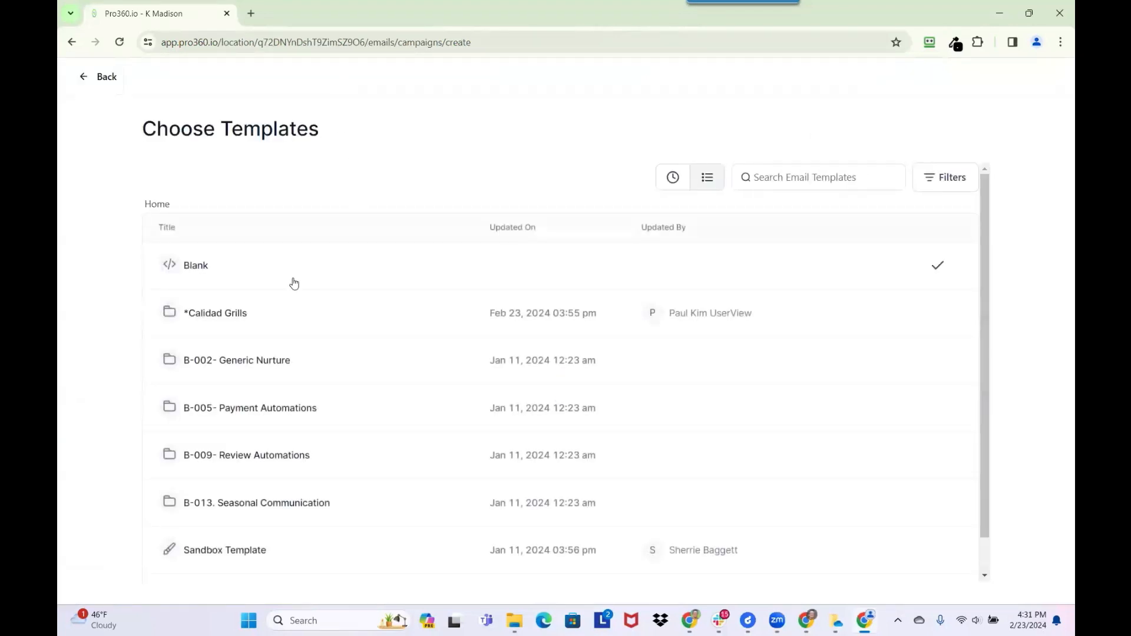
# - Start from the Calidad Club template in *Calidad Grills and delete the opening body paragraphs
pyautogui.click(219, 316)
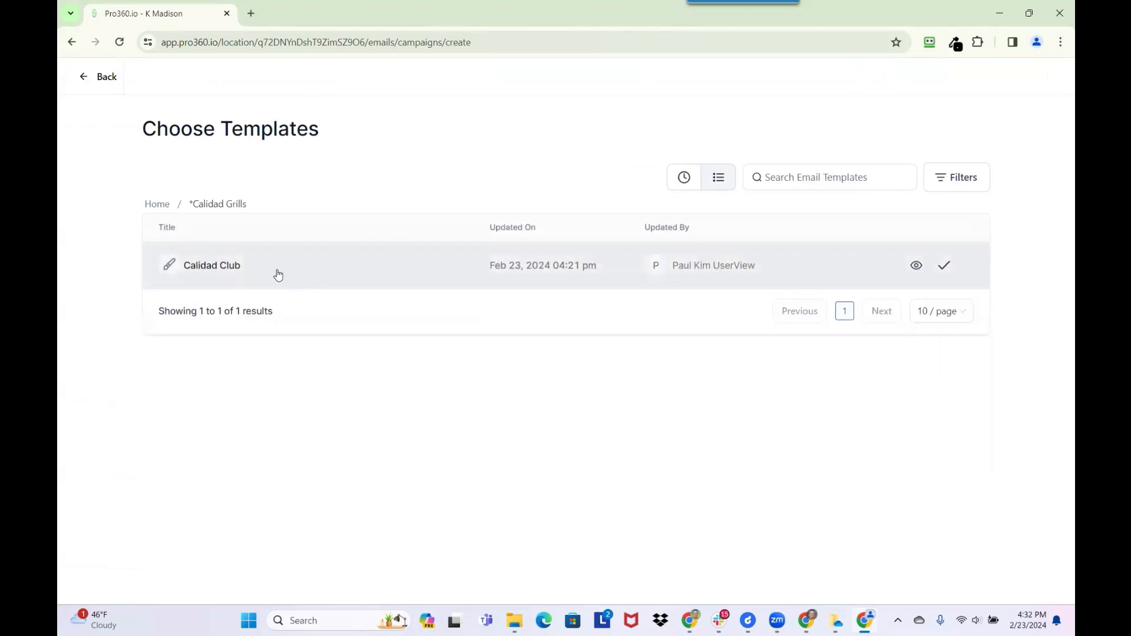
pyautogui.click(231, 267)
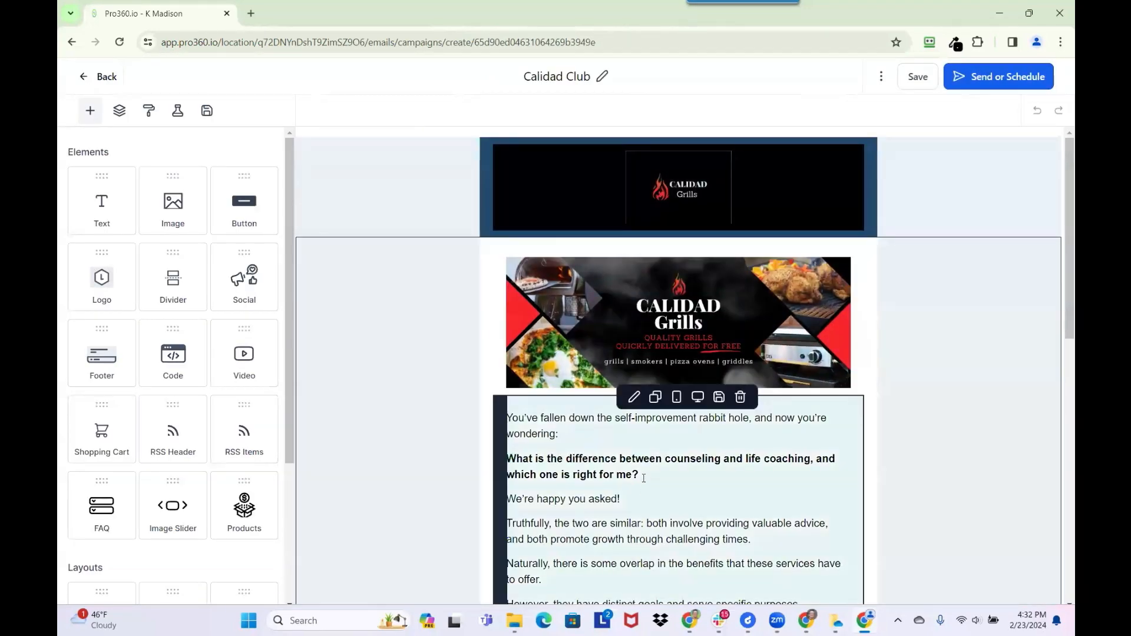
pyautogui.scroll(-2, 623, 478)
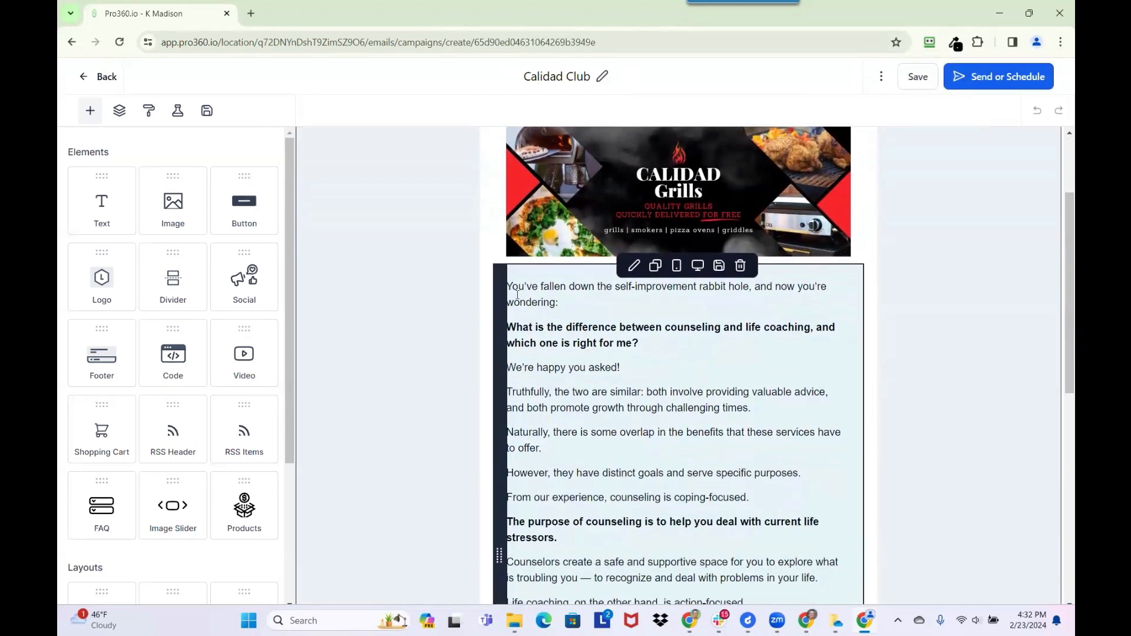
pyautogui.moveTo(552, 391); pyautogui.dragTo(585, 520)
pyautogui.press('BackSpace')
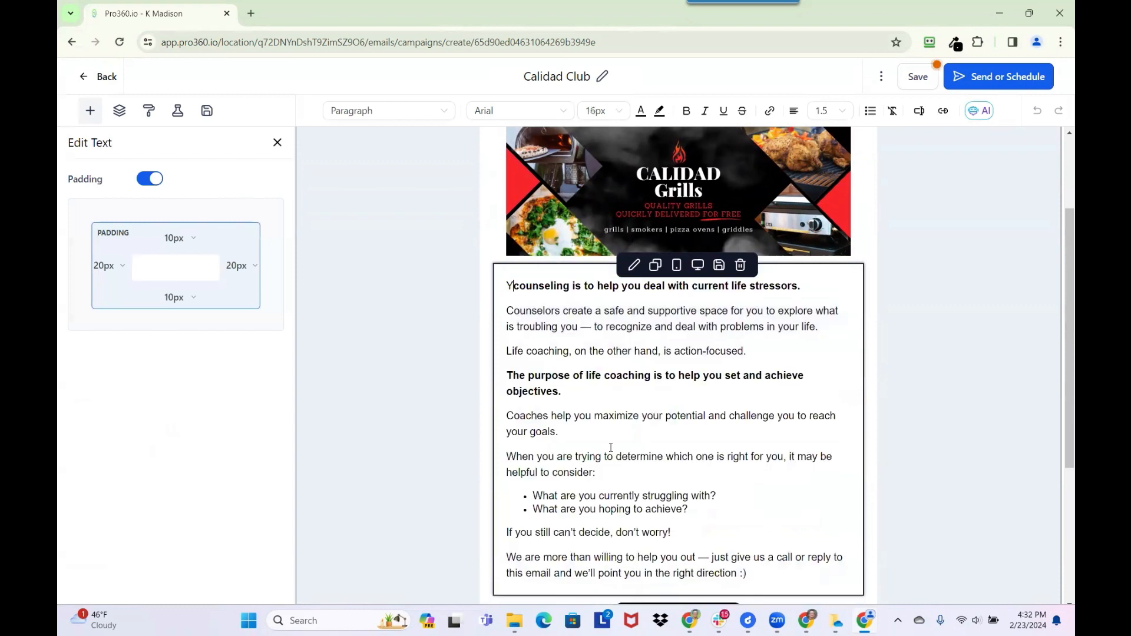
pyautogui.press('BackSpace')
# - Cut the body down to the closing paragraph and begin a 'Hey' greeting line above it
pyautogui.hotkey('shift', 'Down')
pyautogui.hotkey('shift', 'Down')
pyautogui.hotkey('shift', 'Down')
pyautogui.hotkey('shift', 'Down')
pyautogui.hotkey('shift', 'Down')
pyautogui.hotkey('shift', 'Down')
pyautogui.hotkey('shift', 'Down')
pyautogui.hotkey('shift', 'Down')
pyautogui.hotkey('shift', 'Down')
pyautogui.hotkey('shift', 'Down')
pyautogui.hotkey('shift', 'Down')
pyautogui.hotkey('shift', 'Down')
pyautogui.hotkey('shift', 'Down')
pyautogui.hotkey('shift', 'Down')
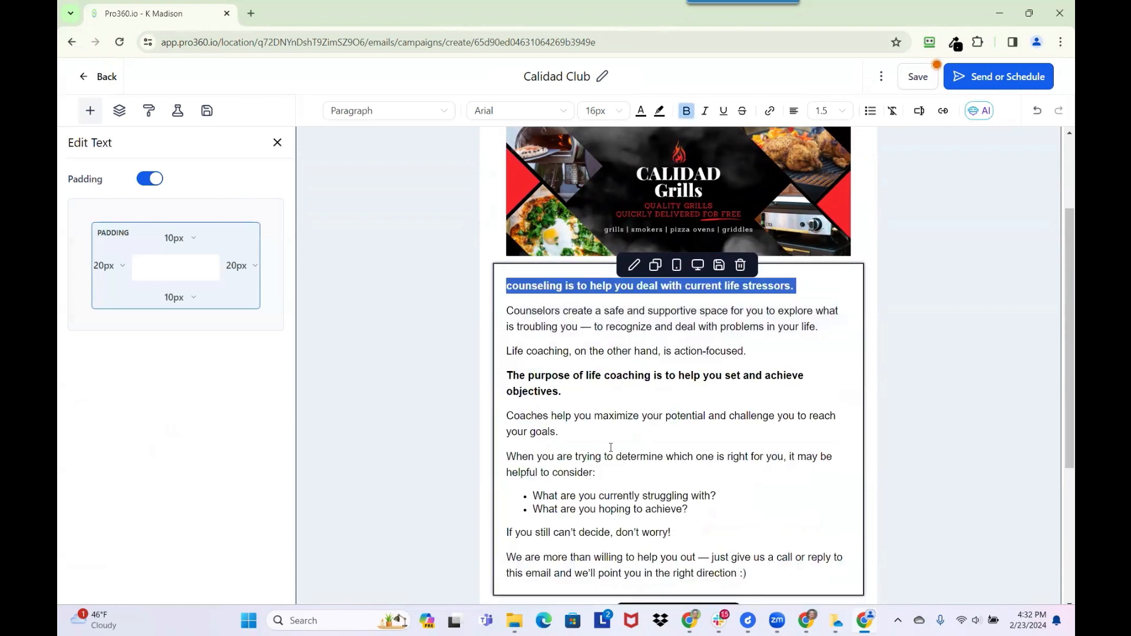
pyautogui.hotkey('shift', 'Up')
pyautogui.hotkey('shift', 'Up')
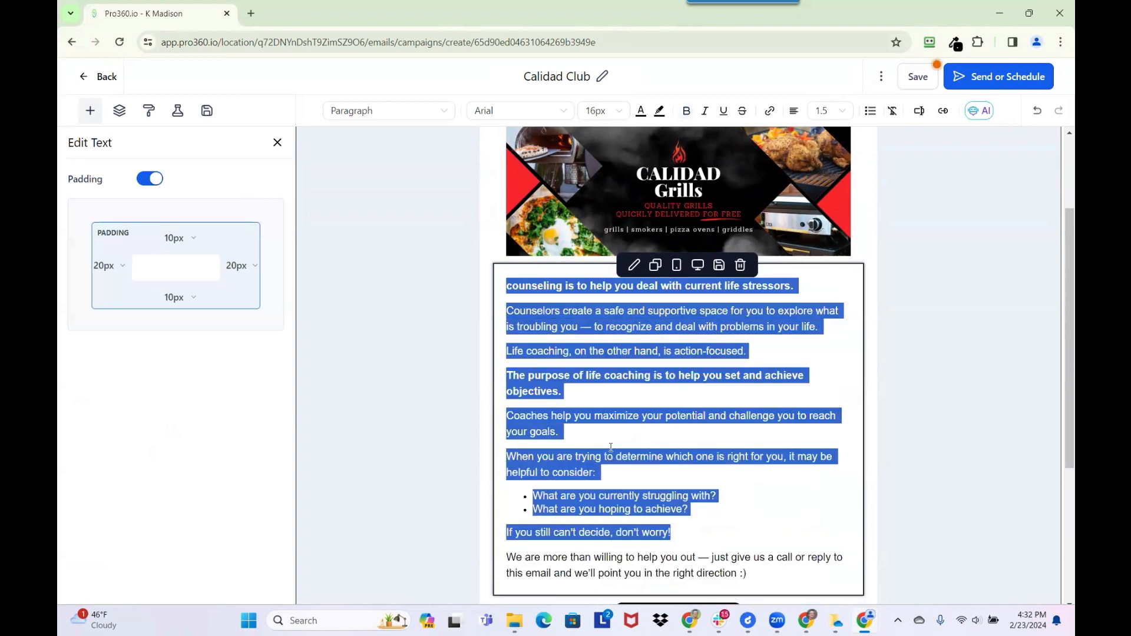
pyautogui.write('Copy')
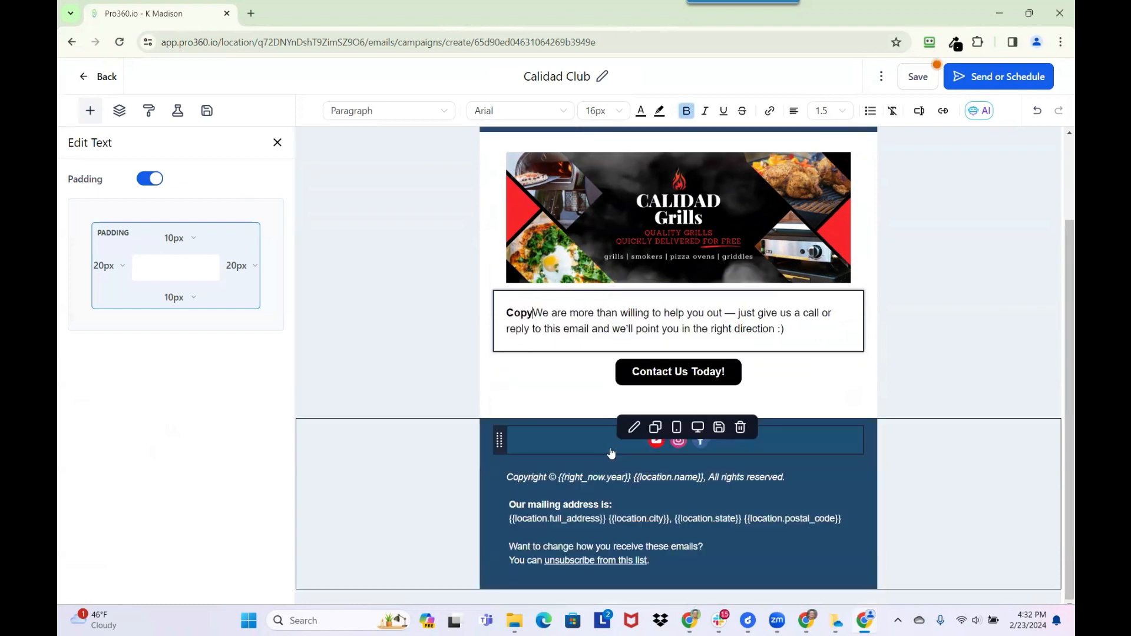
pyautogui.press('Return')
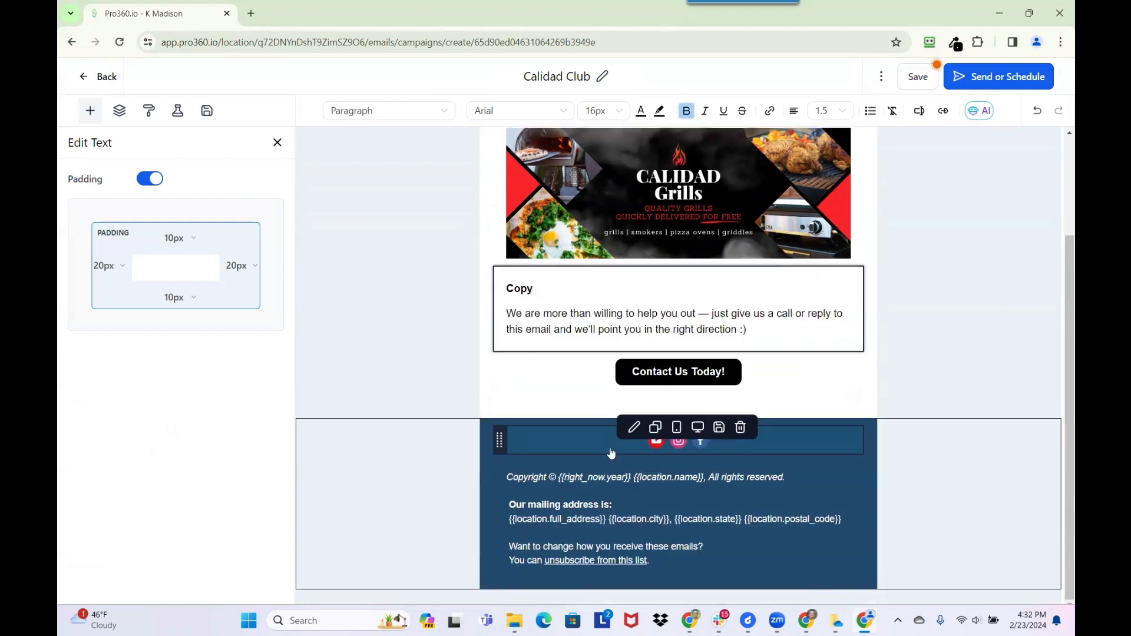
pyautogui.click(570, 287)
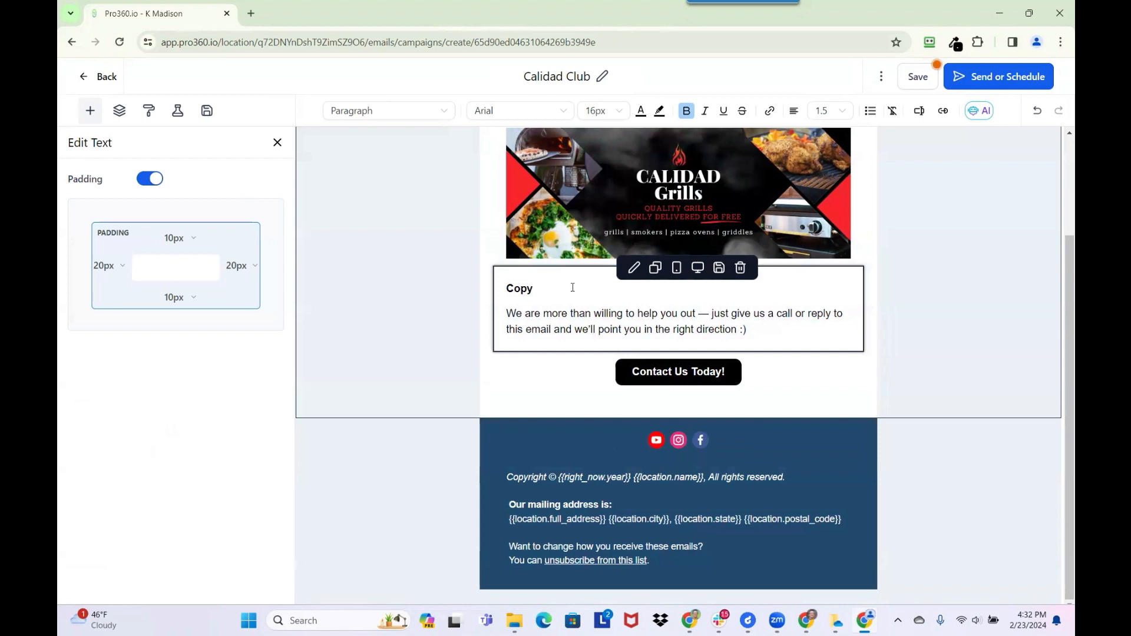
pyautogui.press('BackSpace')
pyautogui.write('Hey')
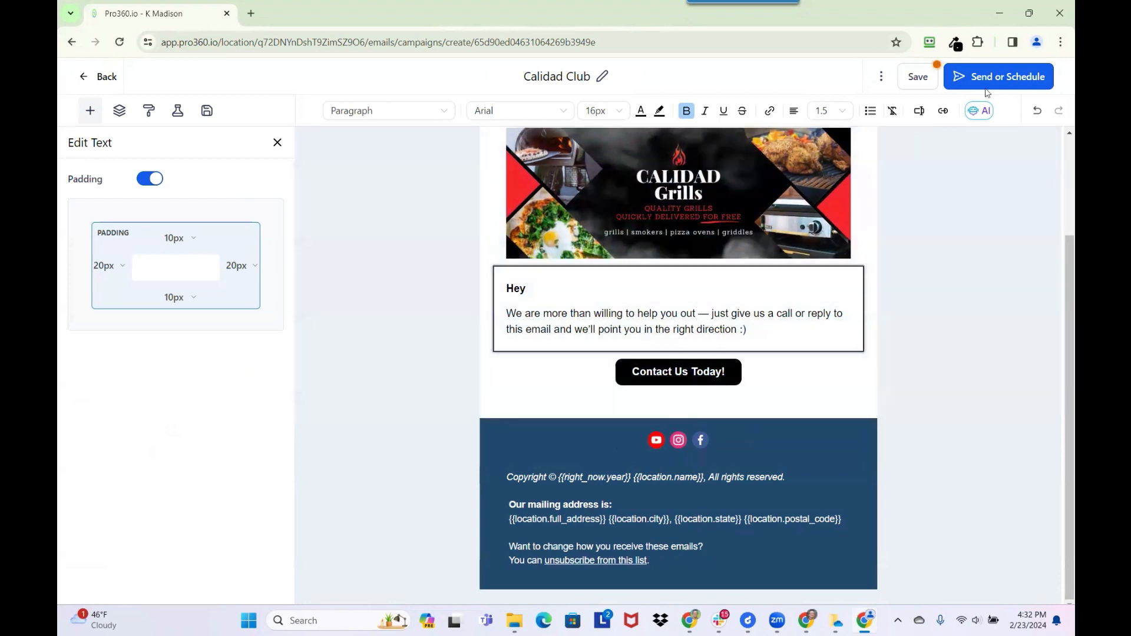
pyautogui.click(920, 110)
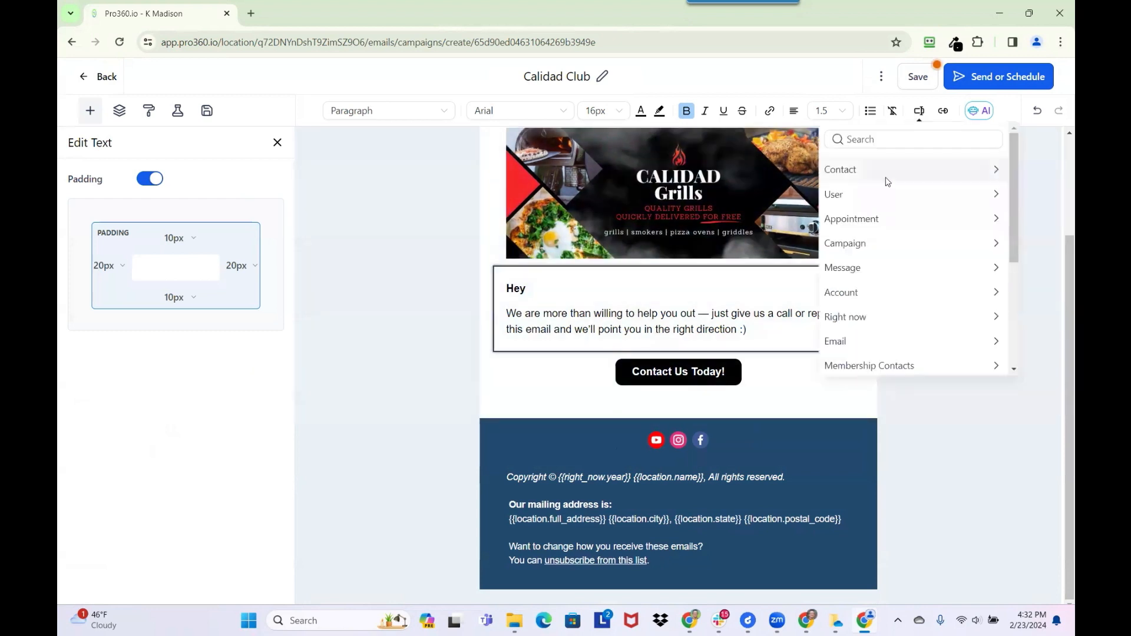
# - Insert the contact first-name merge field after Hey, followed by a comma
pyautogui.click(851, 176)
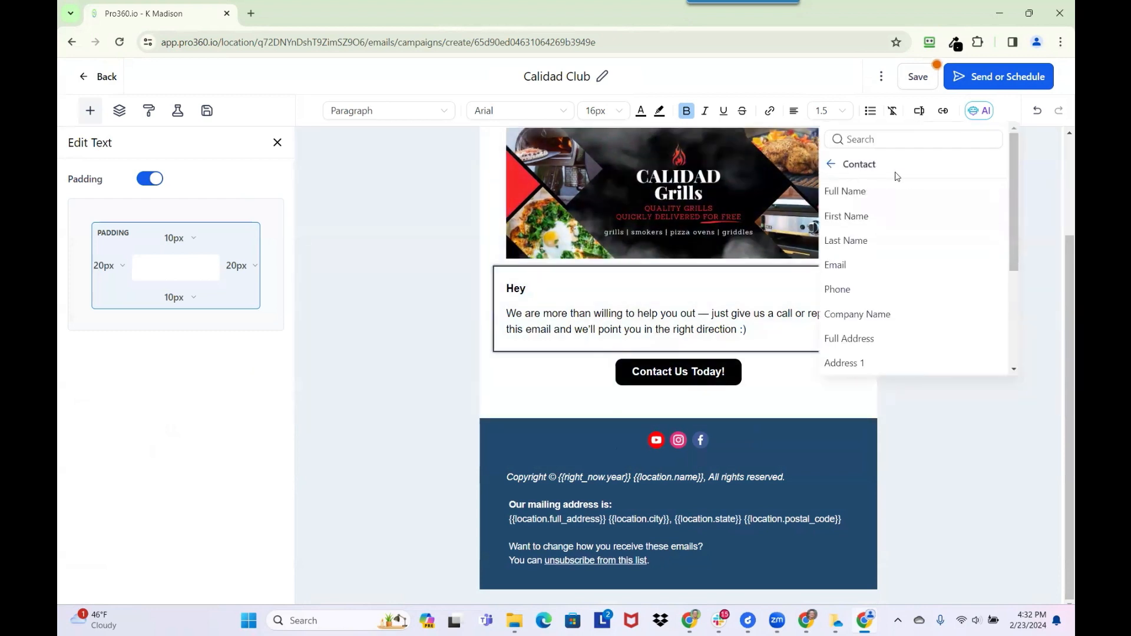
pyautogui.click(858, 216)
pyautogui.write(',')
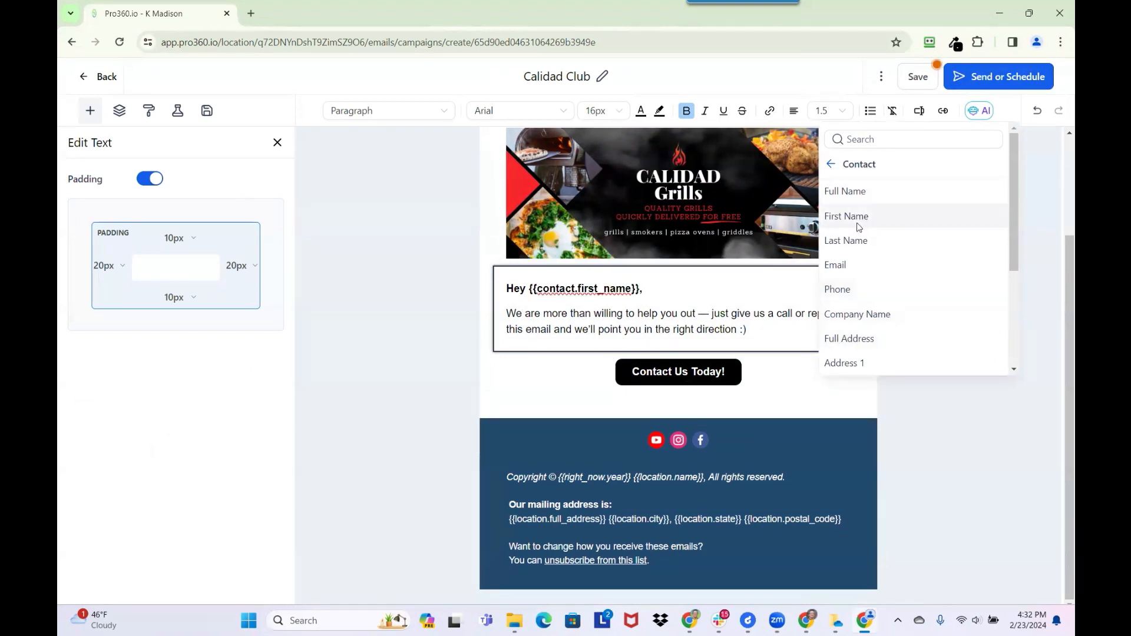
# - Browse the Contact merge fields without inserting another, then save the email
pyautogui.click(830, 164)
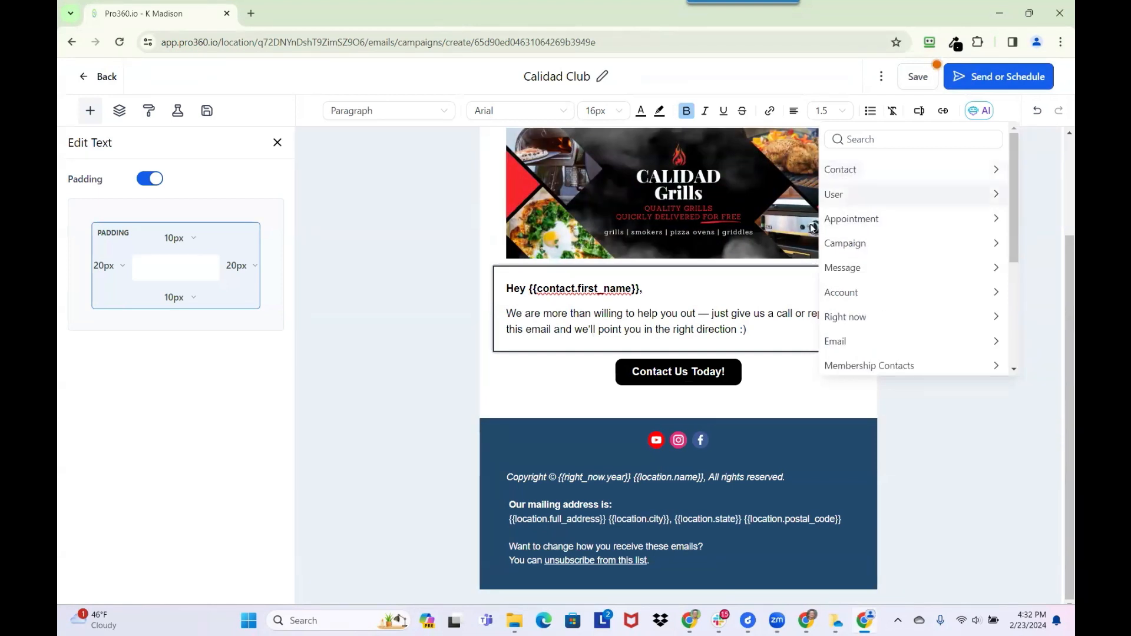
pyautogui.moveTo(573, 313)
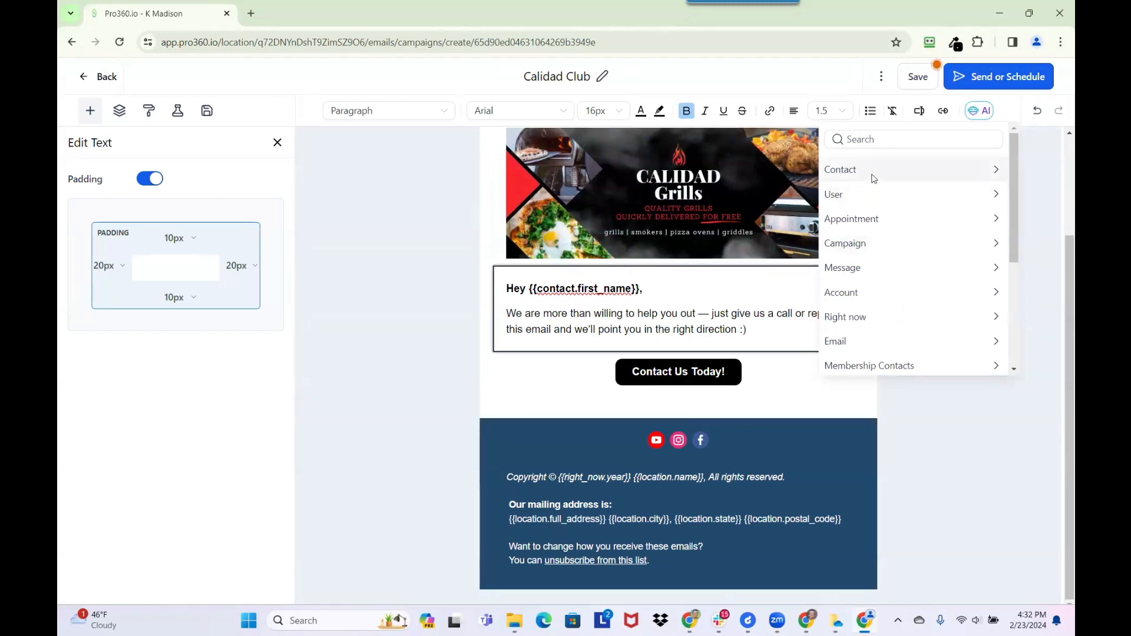
pyautogui.click(873, 177)
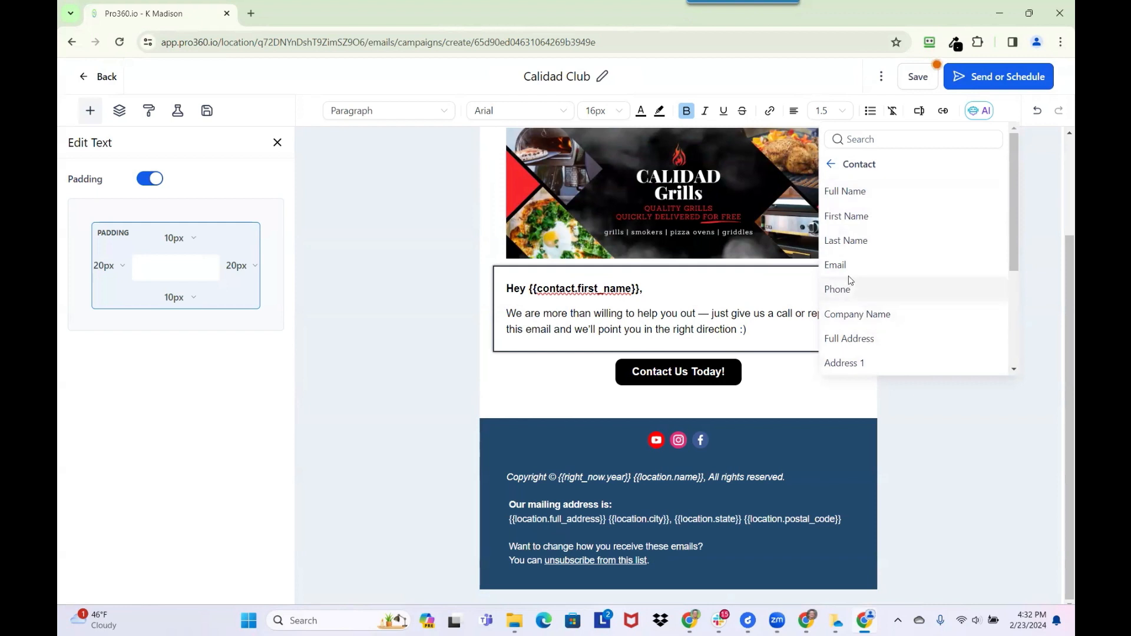
pyautogui.scroll(-3, 894, 224)
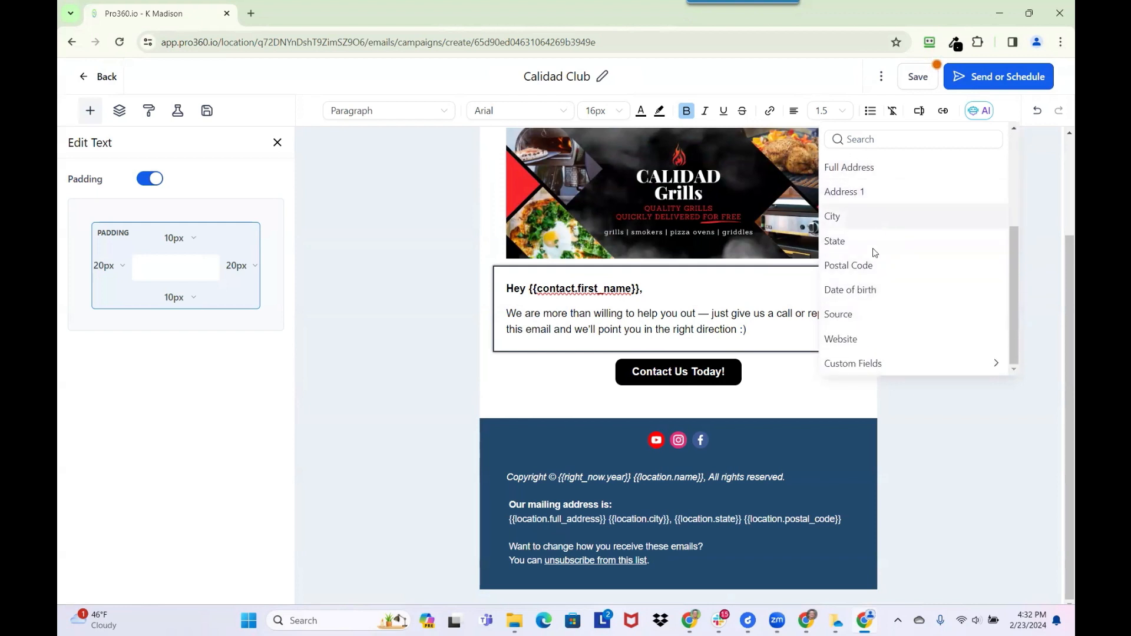
pyautogui.scroll(3, 872, 254)
pyautogui.click(832, 165)
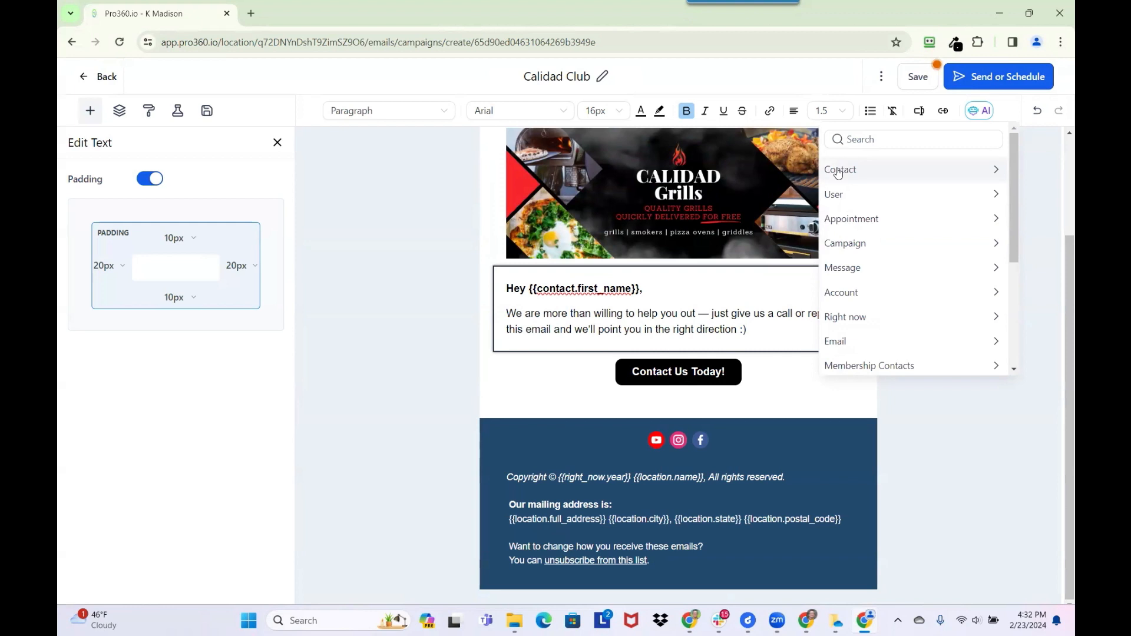
pyautogui.click(617, 314)
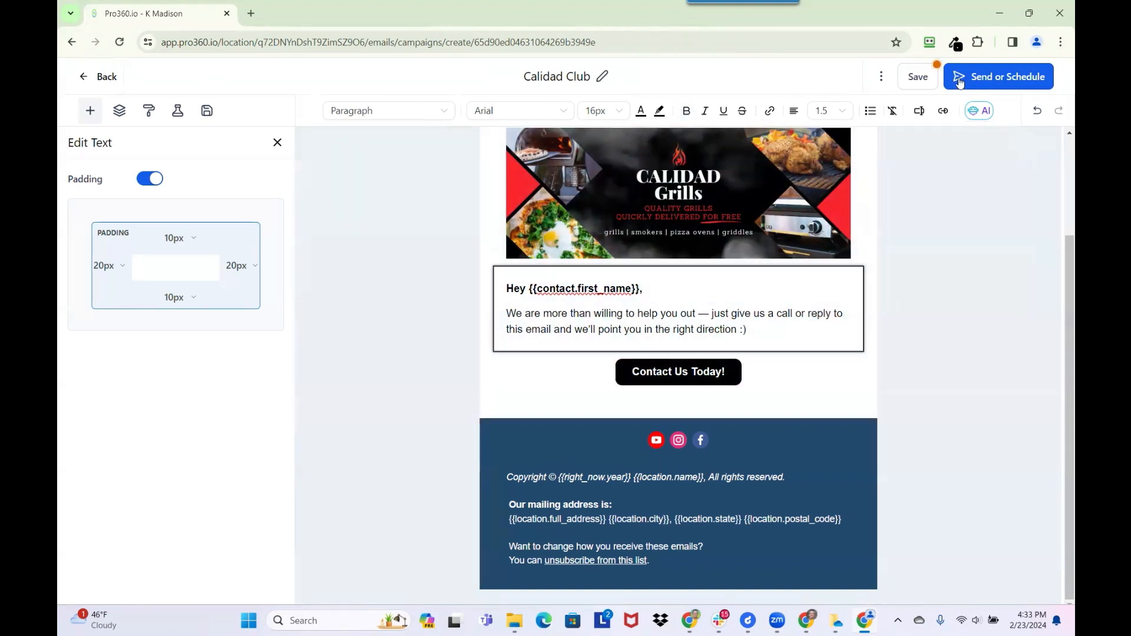
pyautogui.click(920, 77)
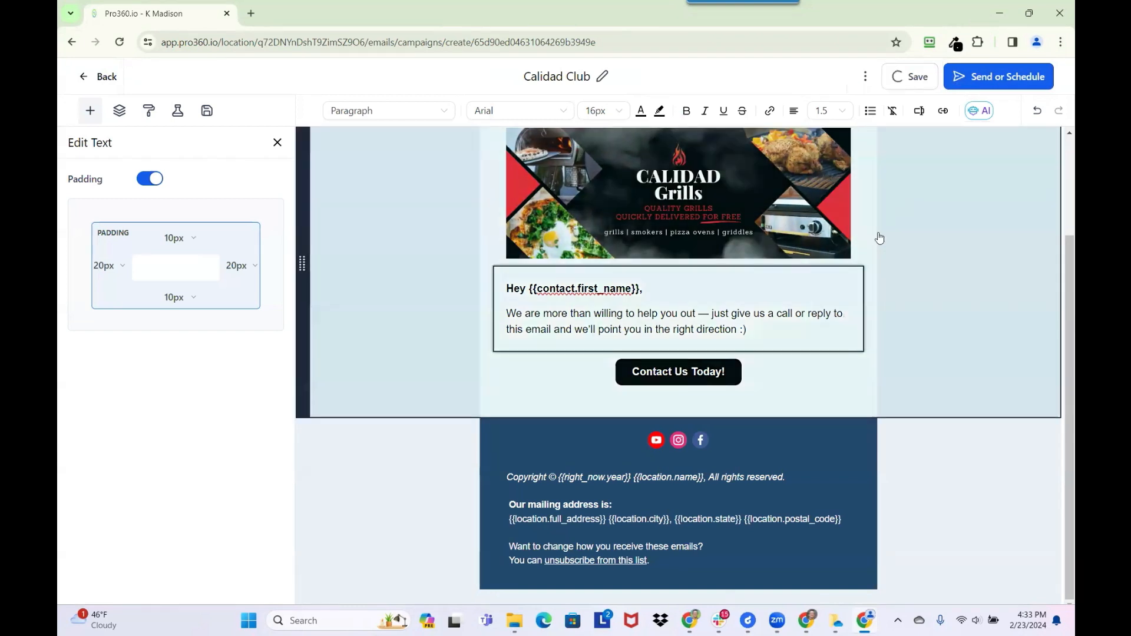
# - Append 'March 2024' to the title, making it 'Calidad Club March 2024', and save
pyautogui.click(1052, 79)
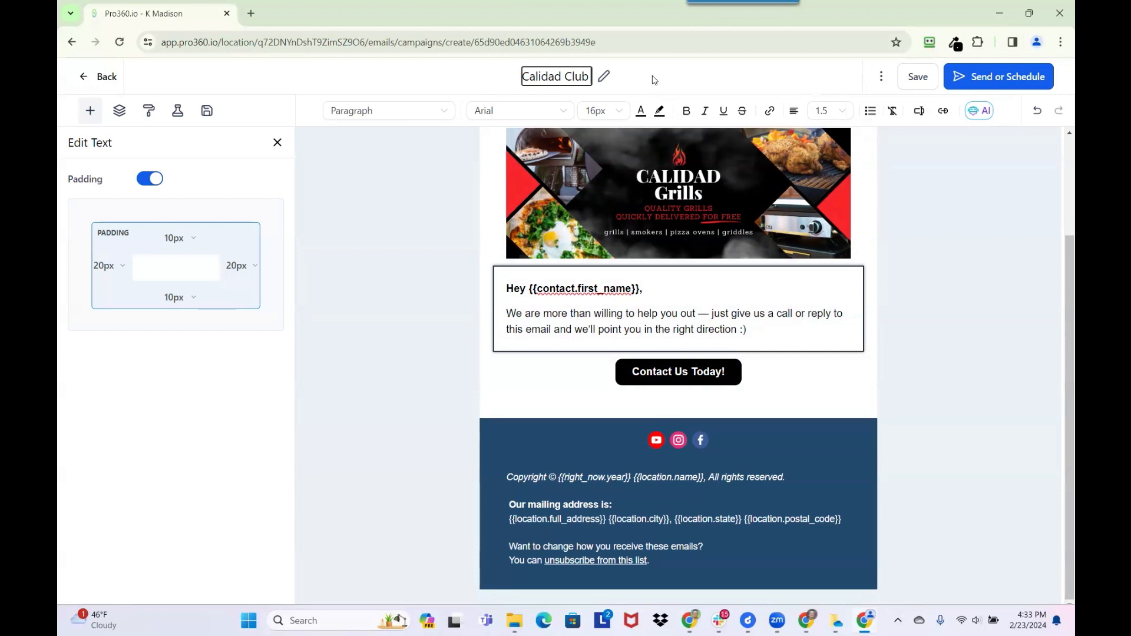
pyautogui.write('March')
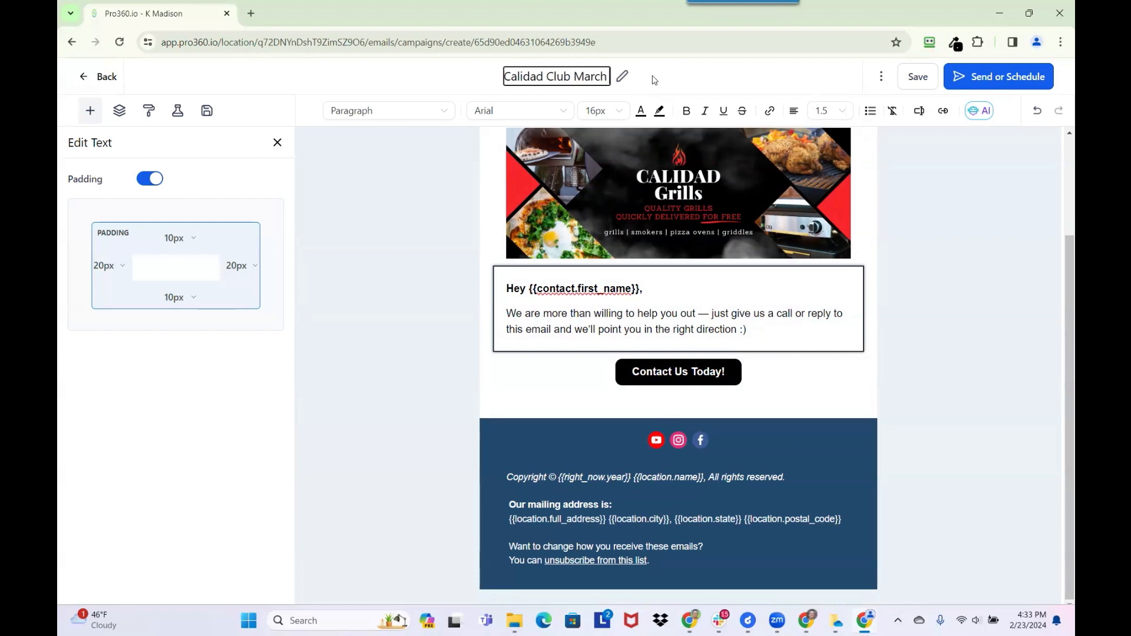
pyautogui.write(' 2024')
pyautogui.press('Return')
pyautogui.click(914, 79)
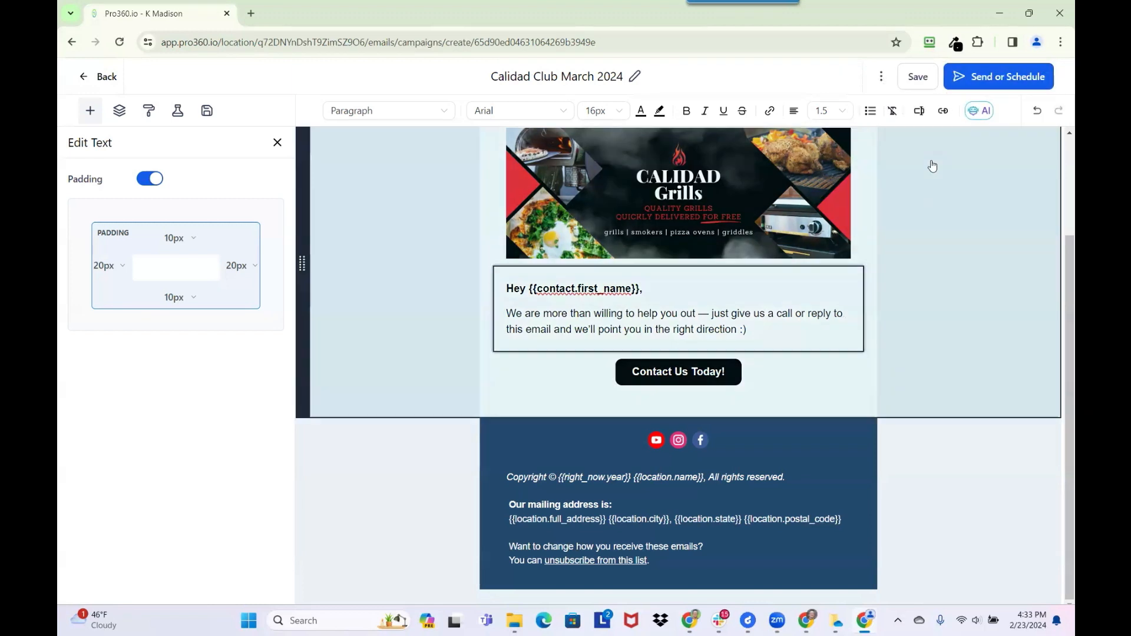
pyautogui.click(881, 79)
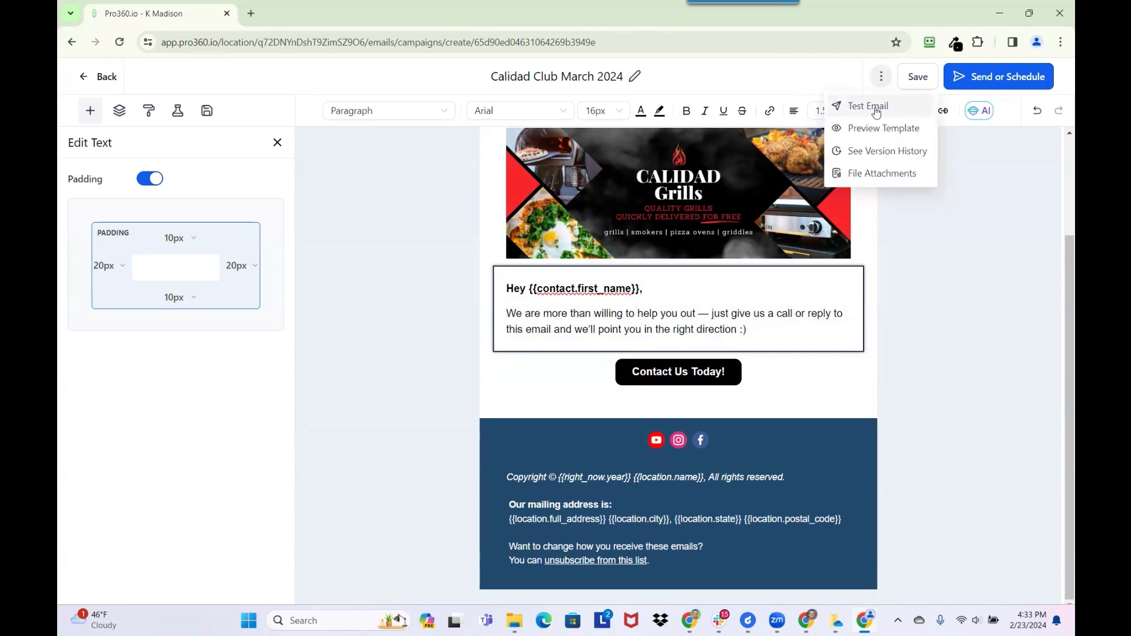
# - Send a test email with subject 'Calidad Club Edition March 2024' to the test recipient address
pyautogui.click(875, 108)
pyautogui.click(866, 175)
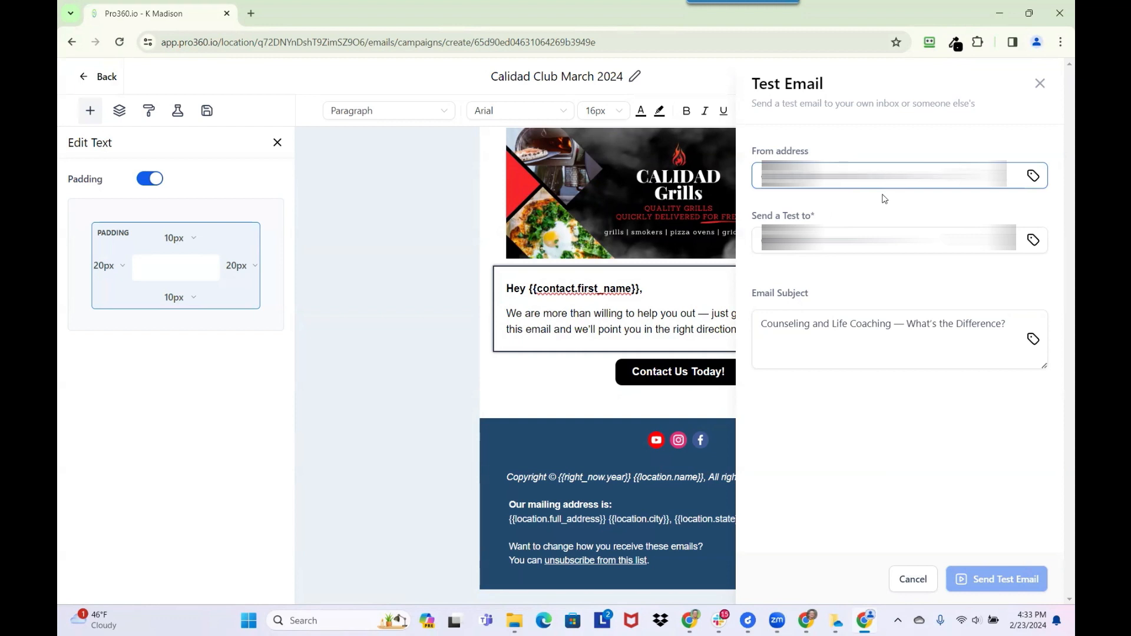
pyautogui.click(878, 240)
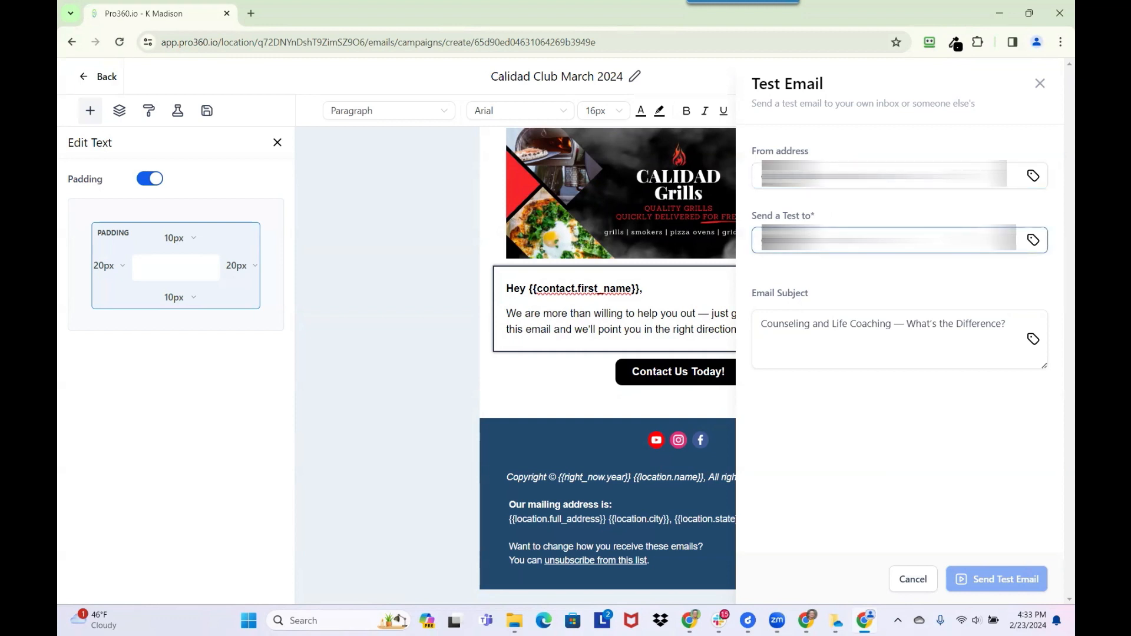
pyautogui.write('kcom')
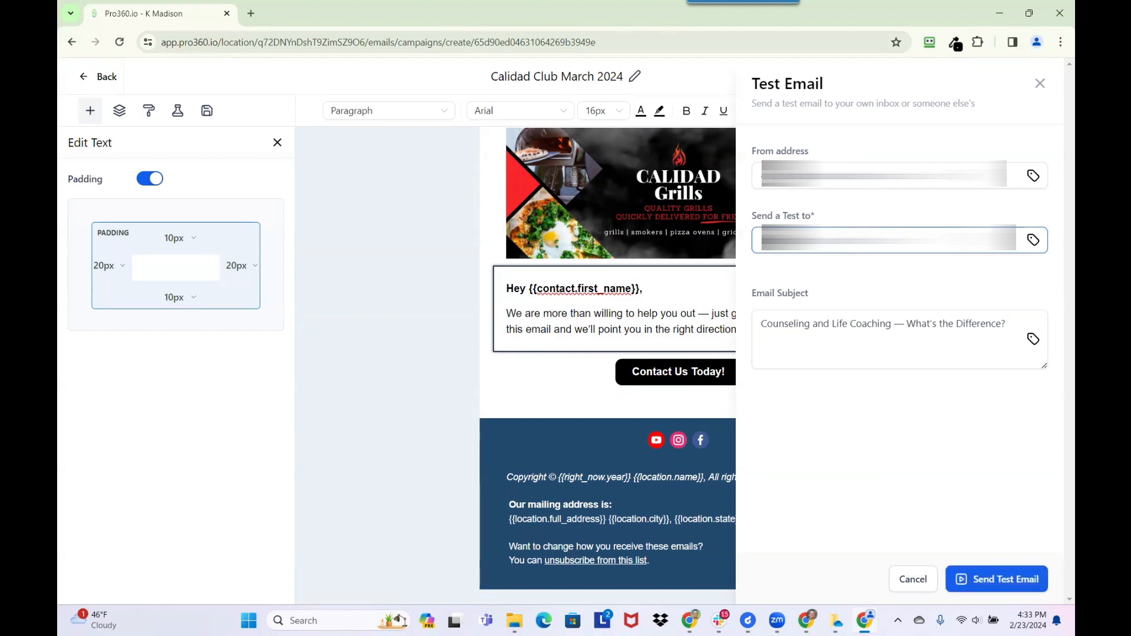
pyautogui.click(824, 347)
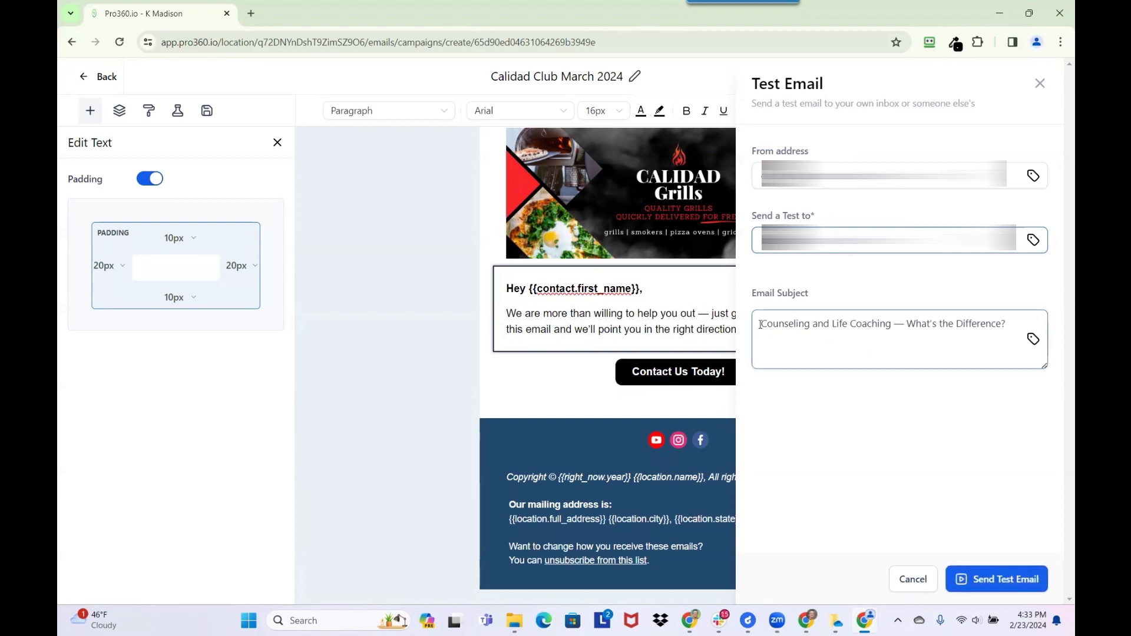
pyautogui.tripleClick(876, 325)
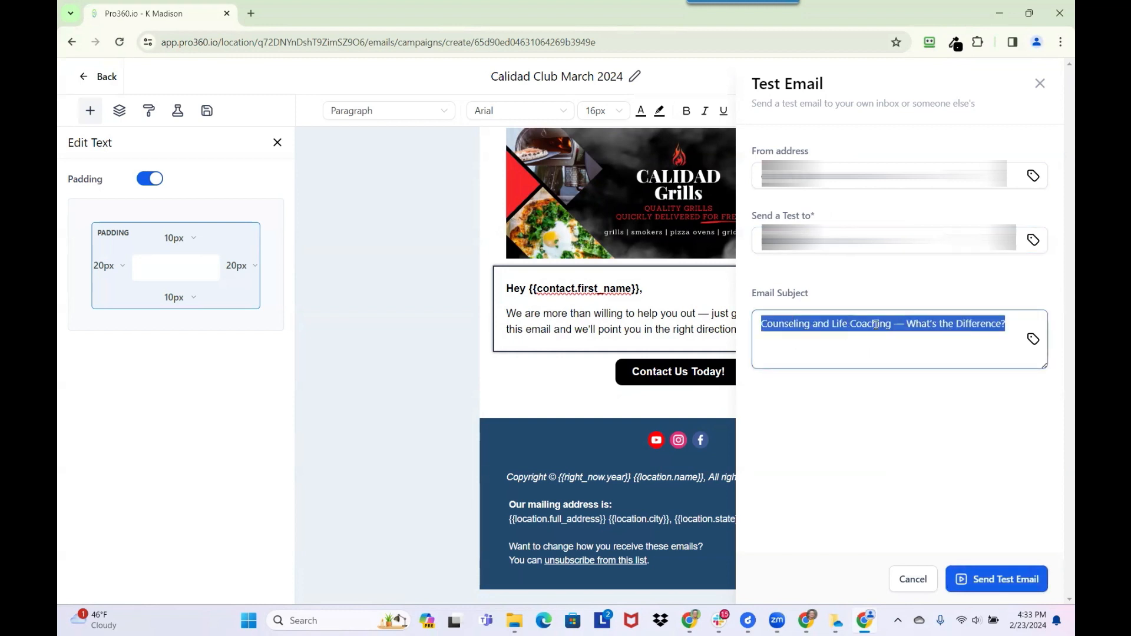
pyautogui.write('Calid')
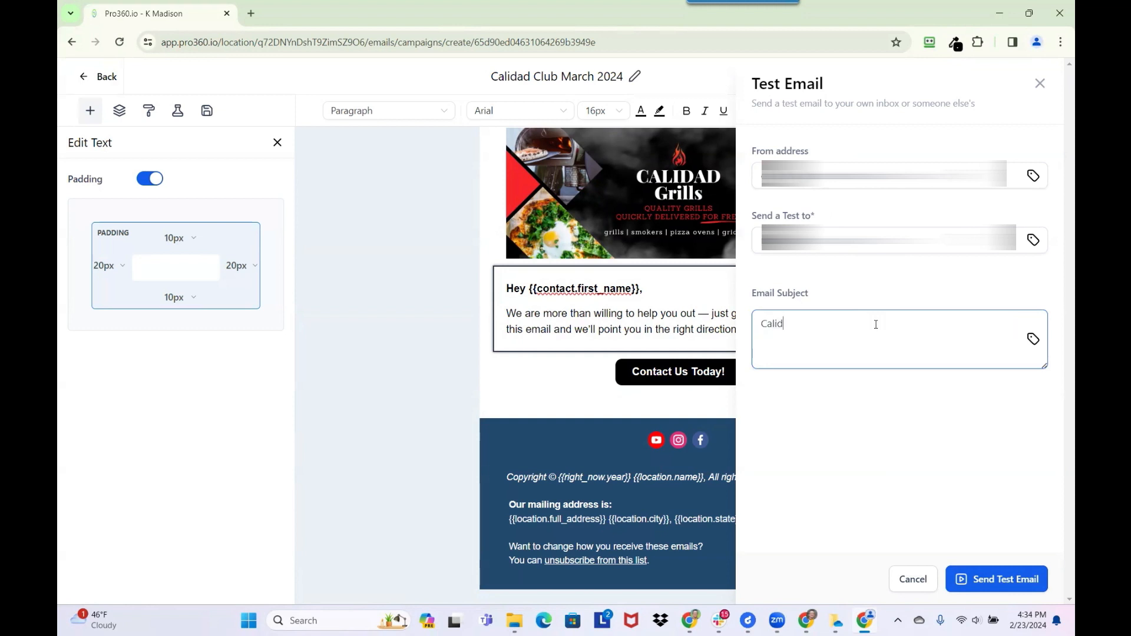
pyautogui.write('ad Club Edition March 2024')
pyautogui.click(1002, 582)
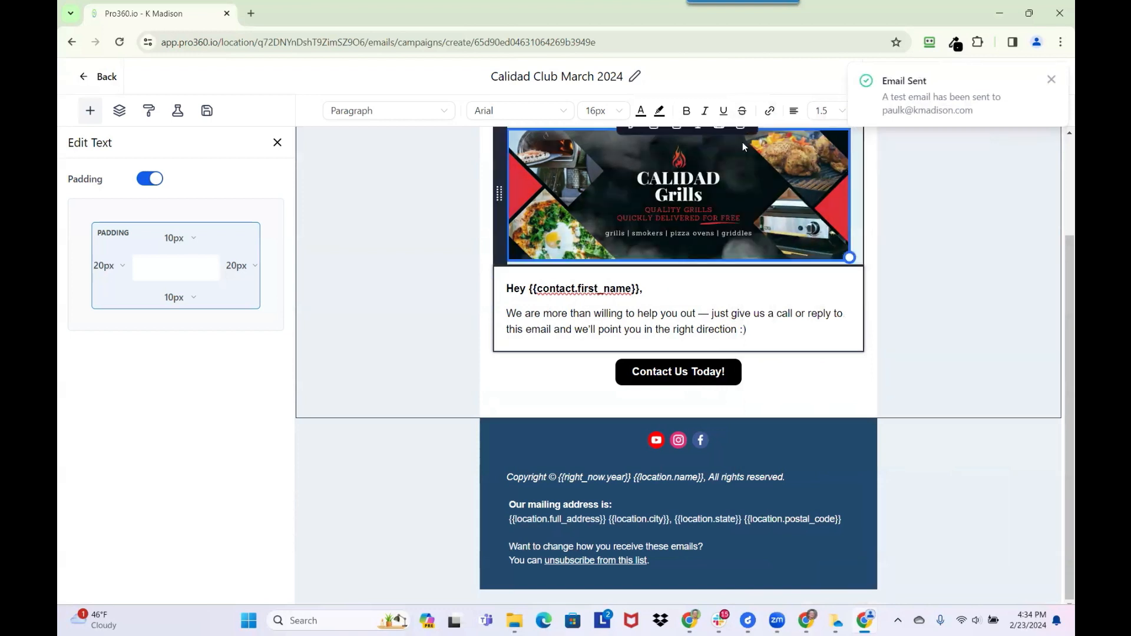
pyautogui.click(652, 216)
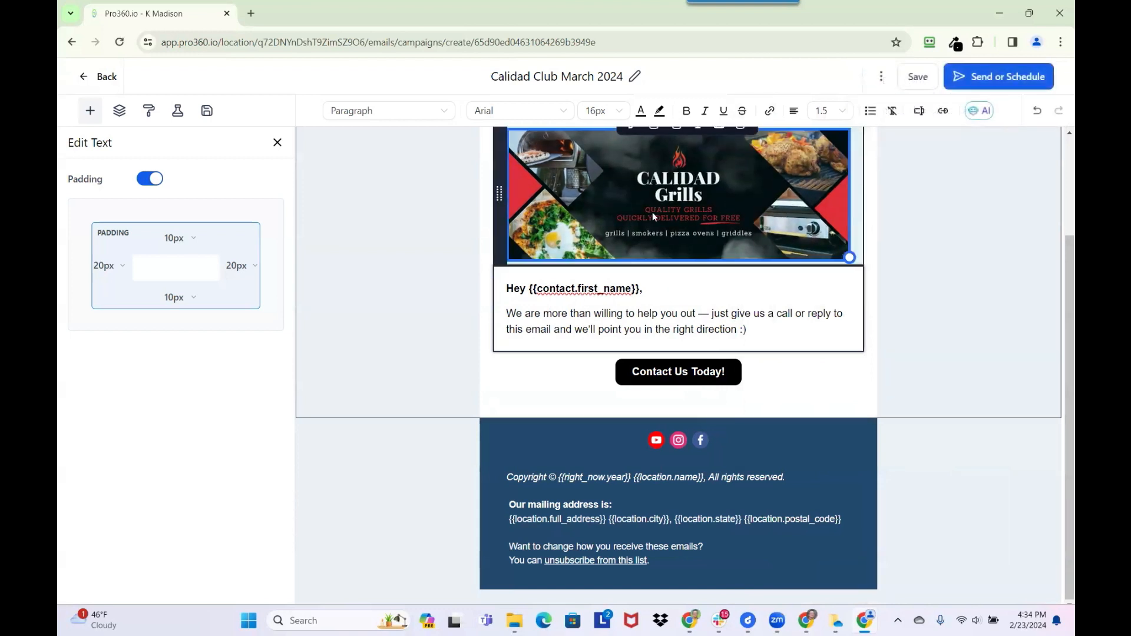
# - Scroll through the received test email in Gmail, then return to the Pro360.io editor
pyautogui.hotkey('alt', 'Tab')
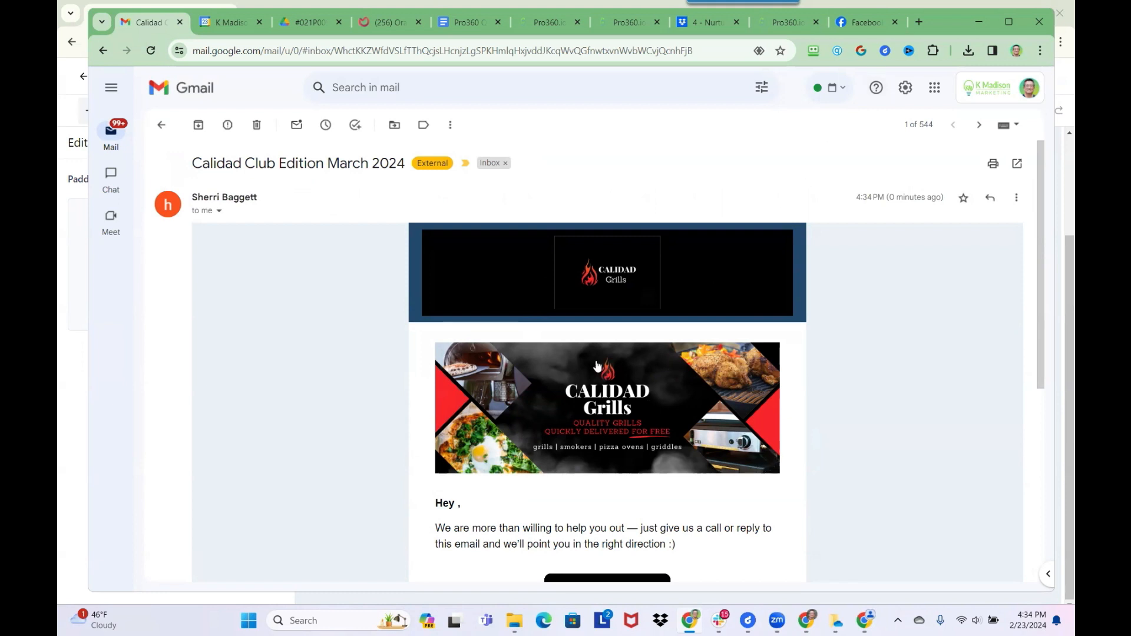
pyautogui.scroll(-4, 605, 374)
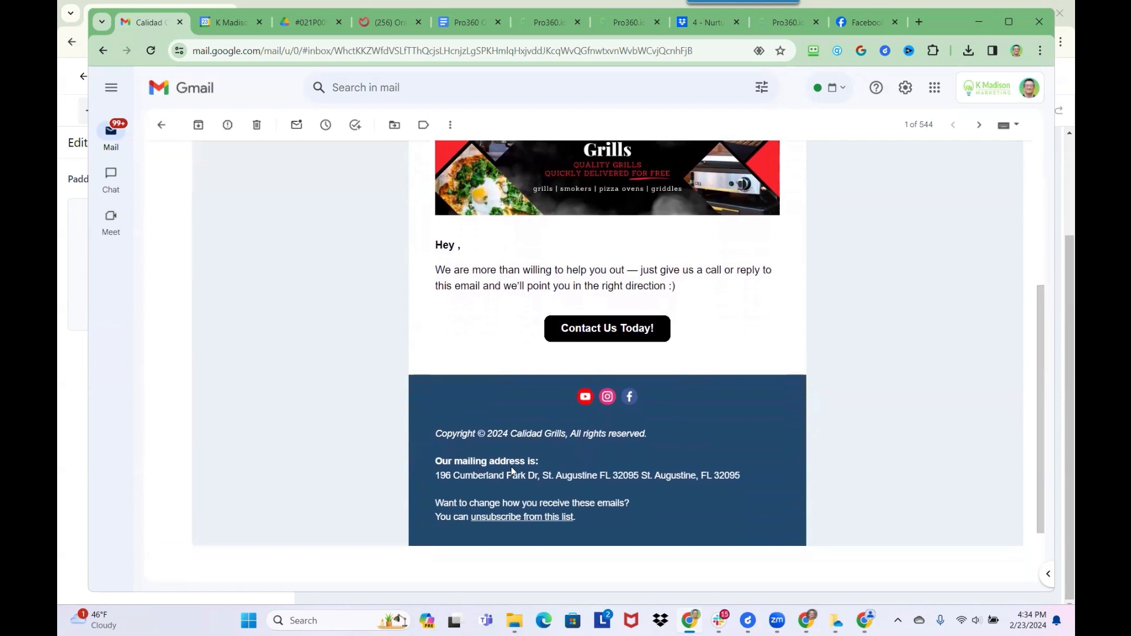
pyautogui.scroll(2, 585, 386)
pyautogui.scroll(3, 585, 384)
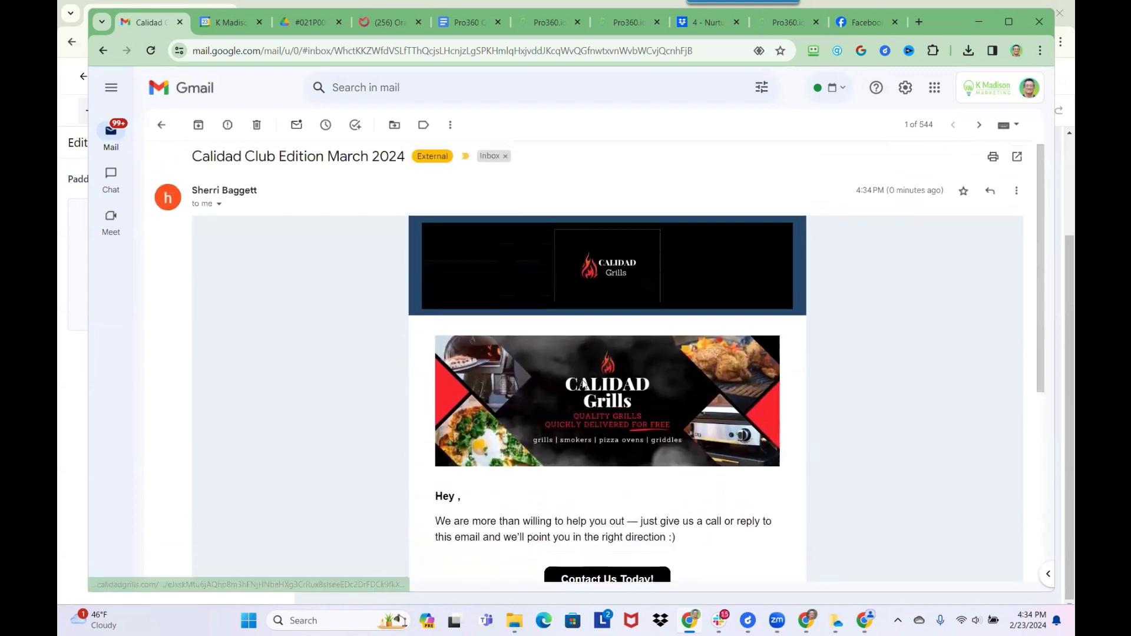
pyautogui.scroll(-4, 582, 380)
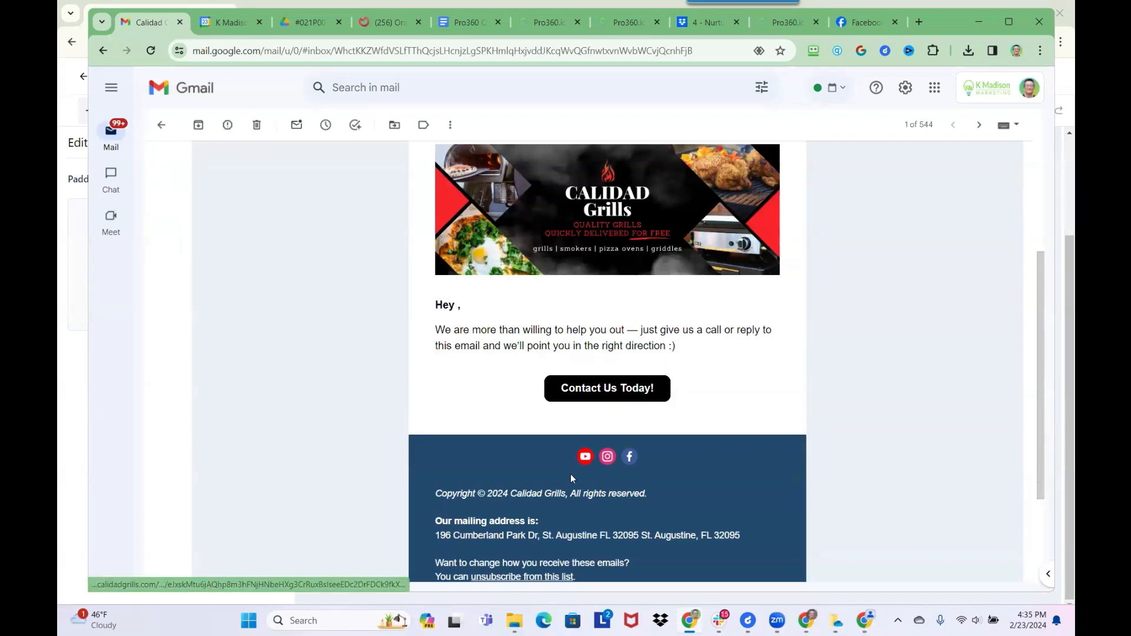
pyautogui.scroll(-1, 491, 526)
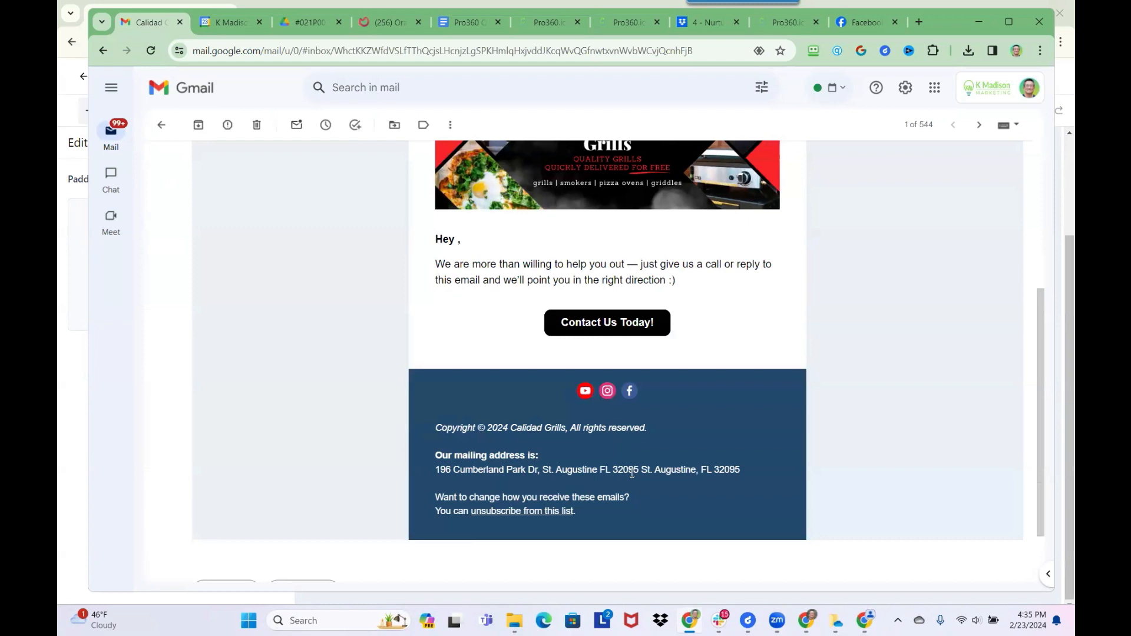
pyautogui.scroll(-2, 606, 495)
pyautogui.scroll(5, 611, 495)
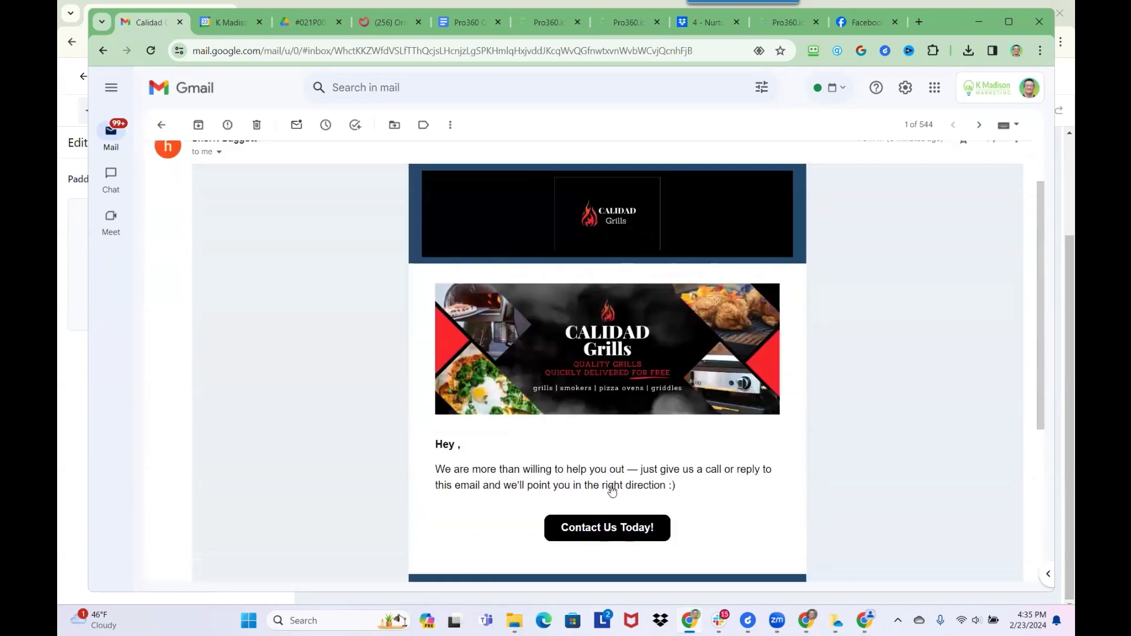
pyautogui.scroll(2, 611, 489)
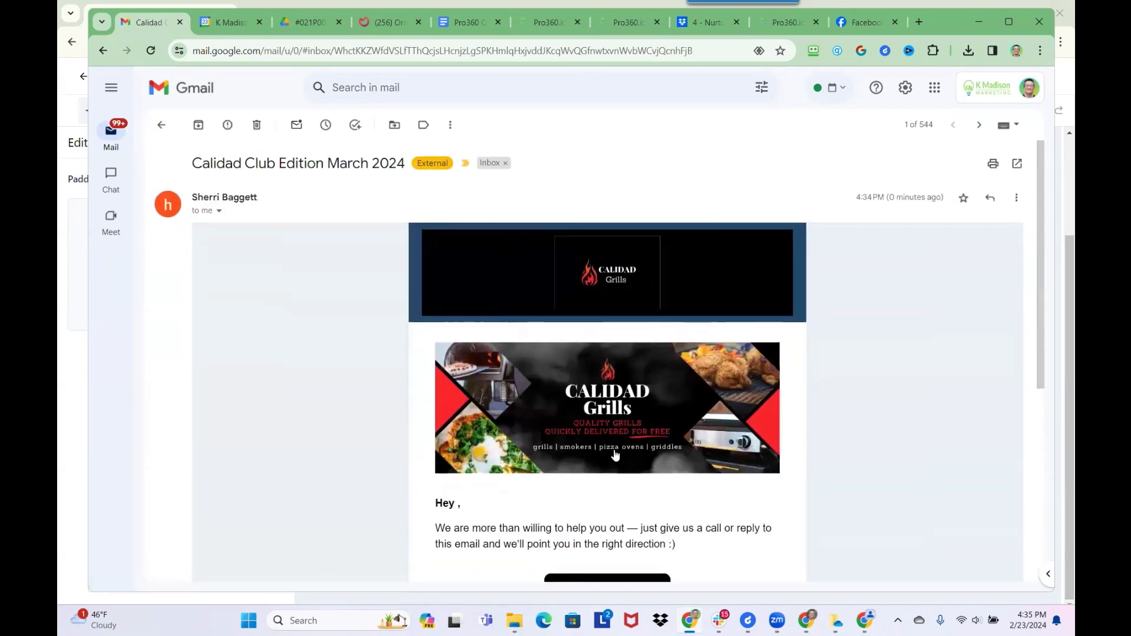
pyautogui.click(161, 125)
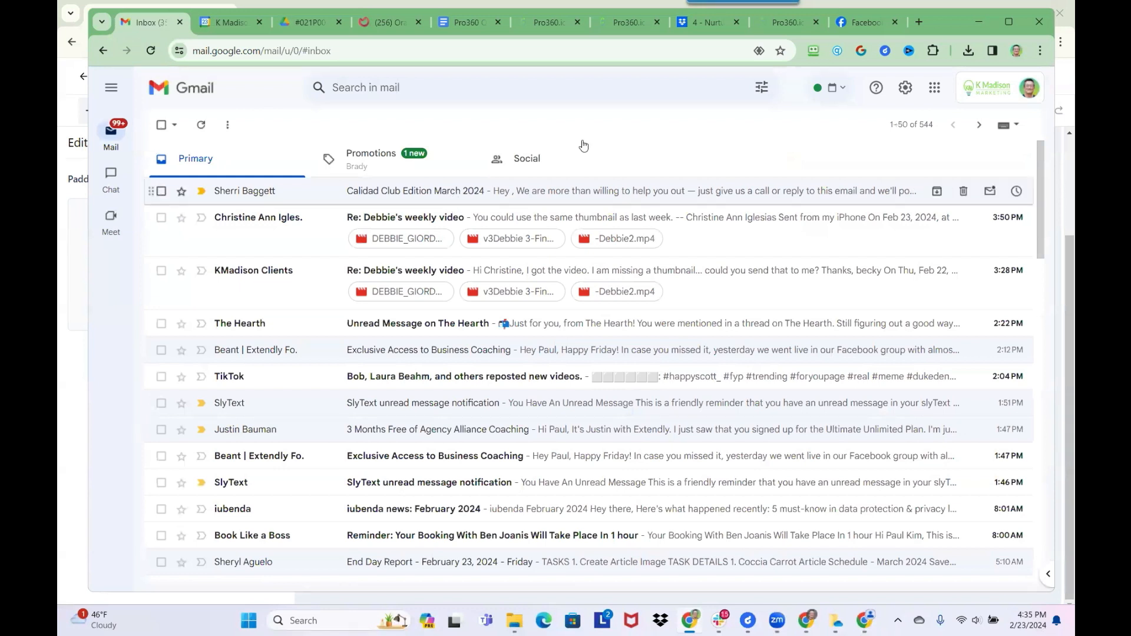
pyautogui.click(980, 21)
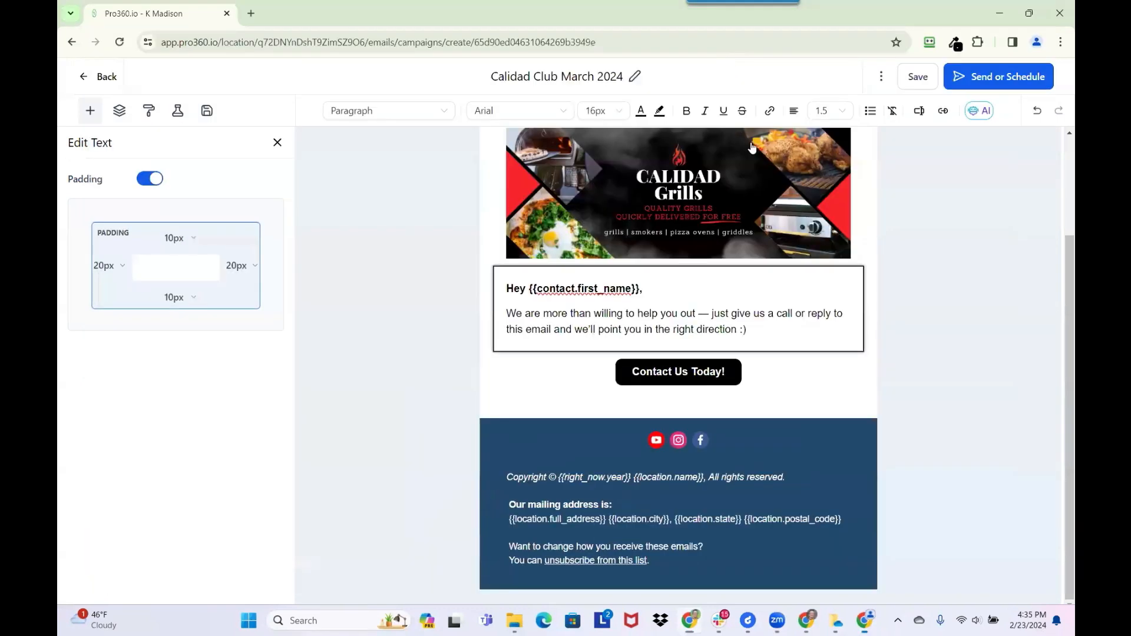
# - Delete {{location.full_address}} and its stray braces from the footer's mailing-address line
pyautogui.click(613, 525)
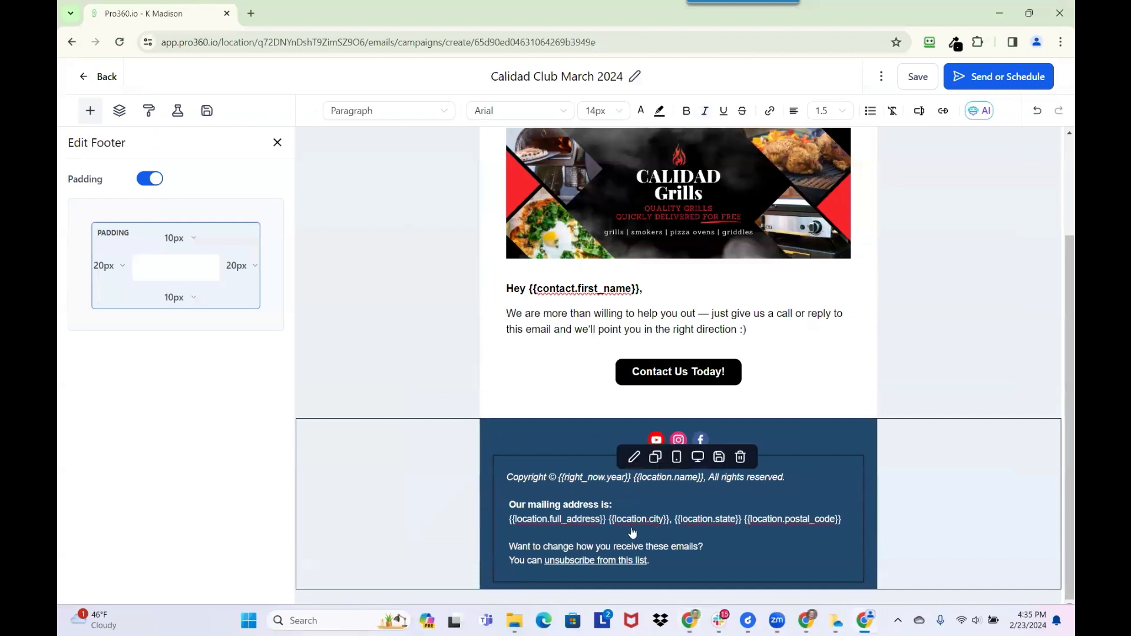
pyautogui.moveTo(841, 526); pyautogui.dragTo(611, 526)
pyautogui.press('BackSpace')
pyautogui.press('BackSpace')
pyautogui.press('BackSpace')
pyautogui.press('BackSpace')
pyautogui.press('BackSpace')
pyautogui.press('BackSpace')
pyautogui.press('BackSpace')
pyautogui.press('BackSpace')
pyautogui.press('BackSpace')
pyautogui.press('BackSpace')
pyautogui.press('BackSpace')
pyautogui.press('BackSpace')
pyautogui.press('BackSpace')
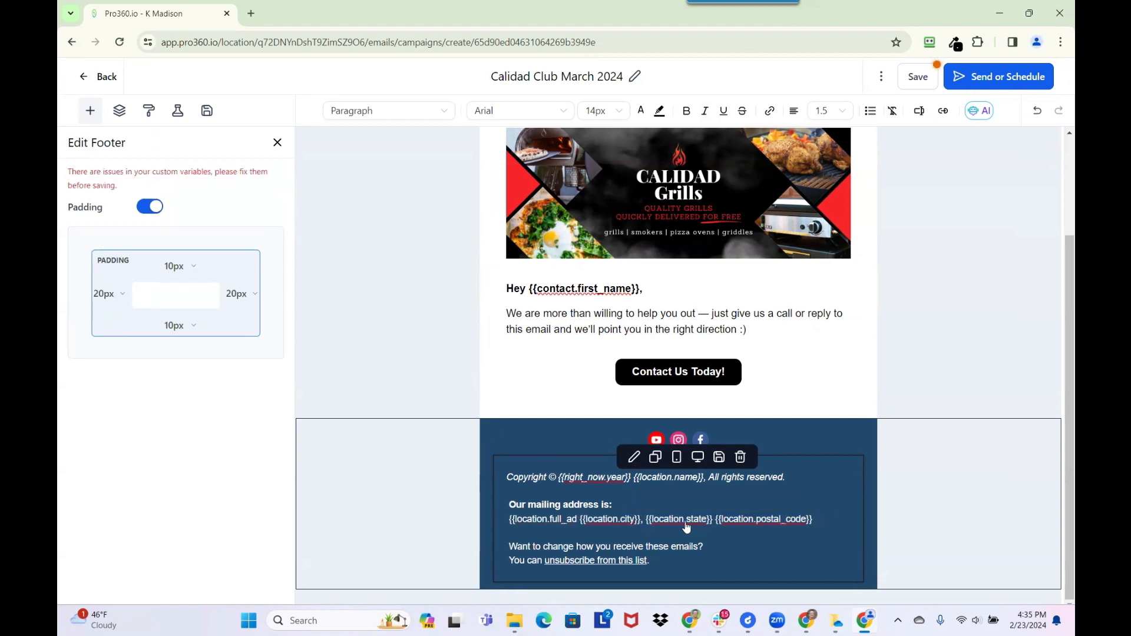
pyautogui.press('BackSpace')
pyautogui.press('BackSpace')
pyautogui.press('BackSpace')
pyautogui.press('BackSpace')
pyautogui.press('BackSpace')
pyautogui.press('BackSpace')
pyautogui.press('BackSpace')
pyautogui.press('BackSpace')
pyautogui.press('BackSpace')
pyautogui.press('BackSpace')
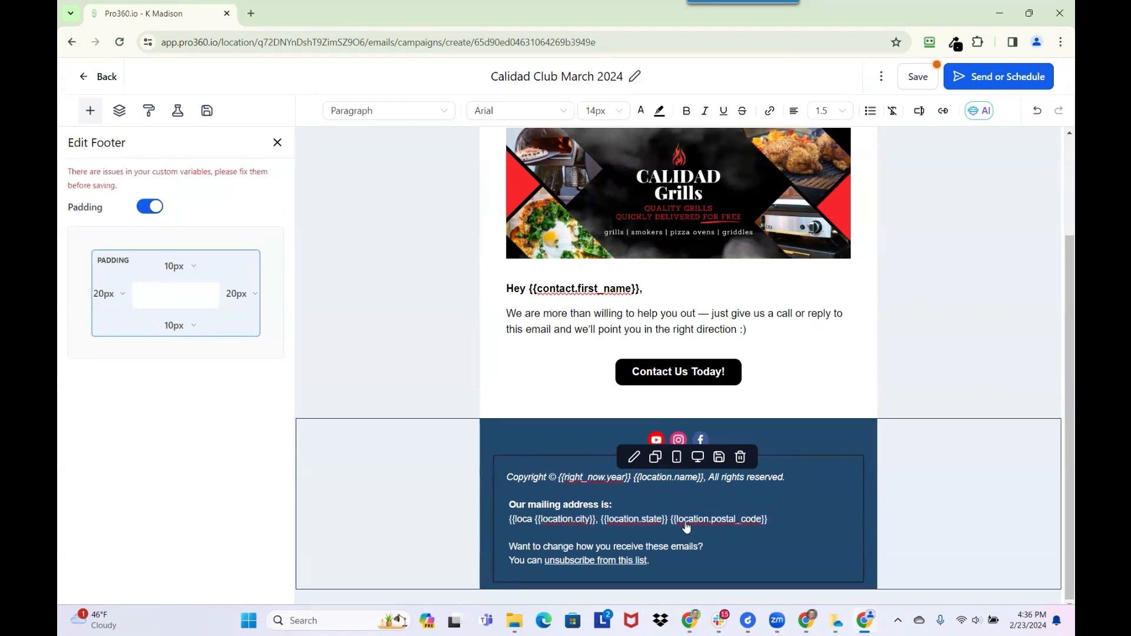
pyautogui.press('BackSpace')
pyautogui.press('BackSpace')
pyautogui.press('BackSpace')
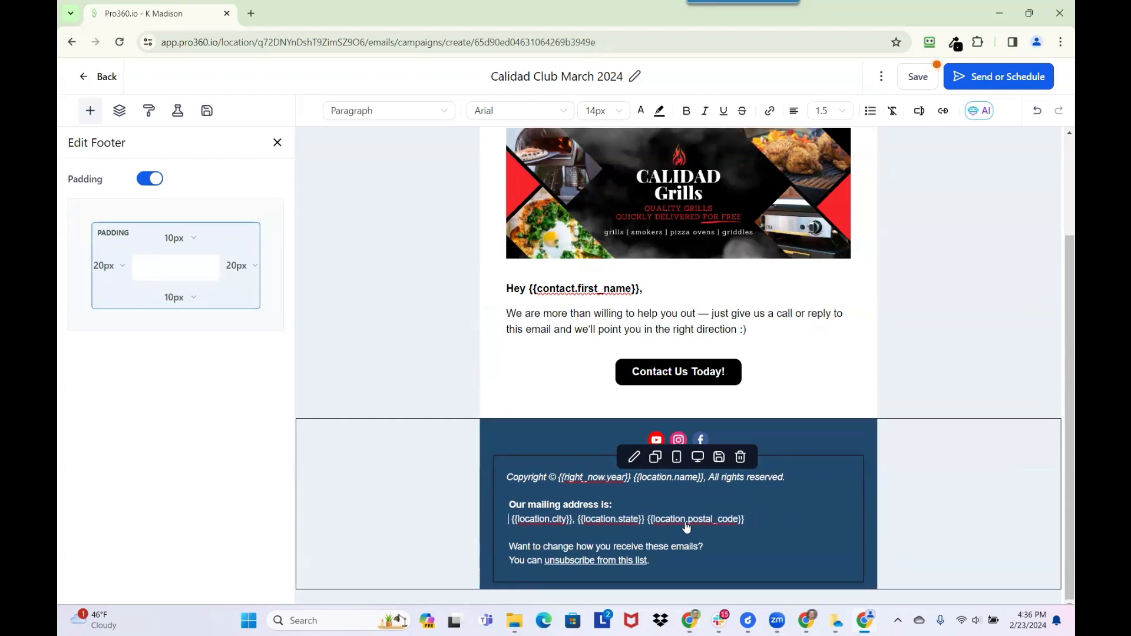
# - Insert the Account Address Line 1 merge field at the start of the footer address
pyautogui.click(920, 112)
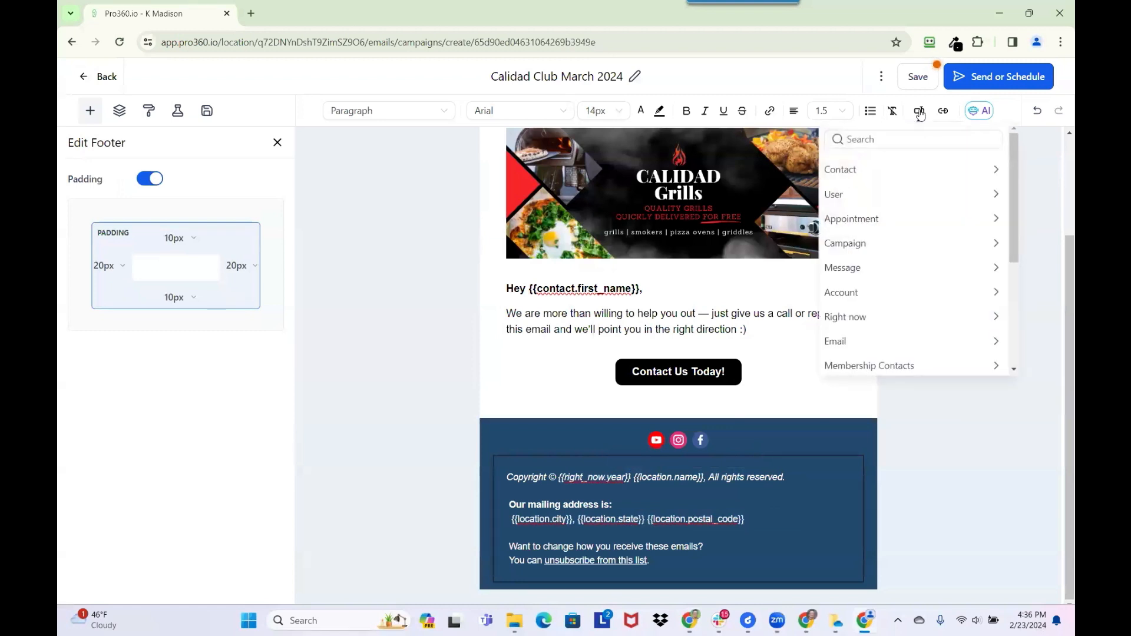
pyautogui.click(896, 302)
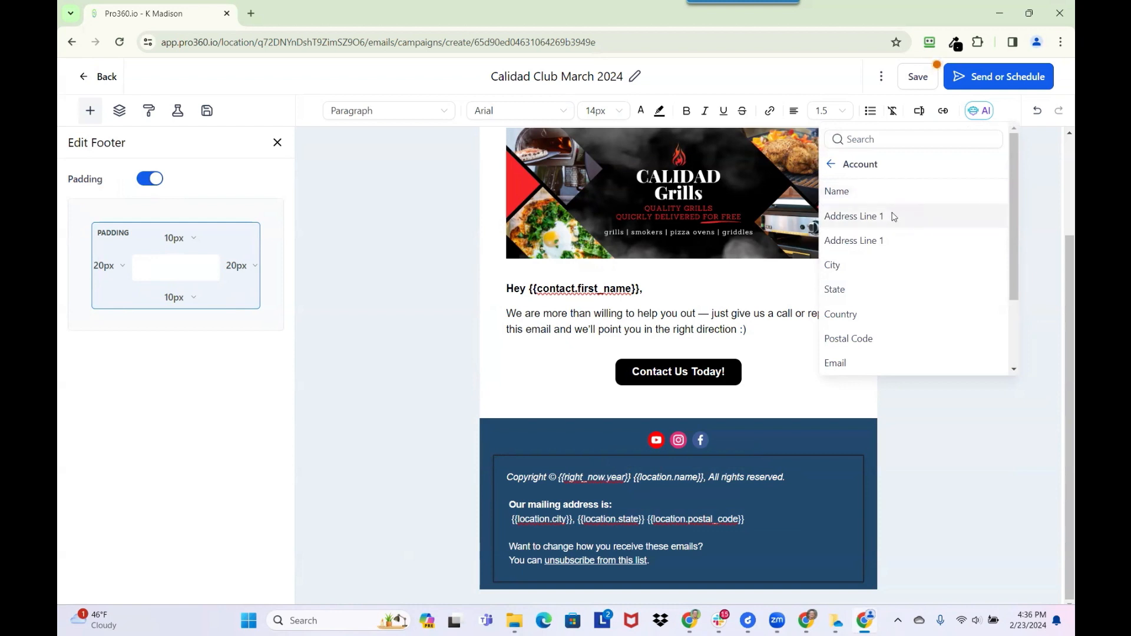
pyautogui.click(877, 241)
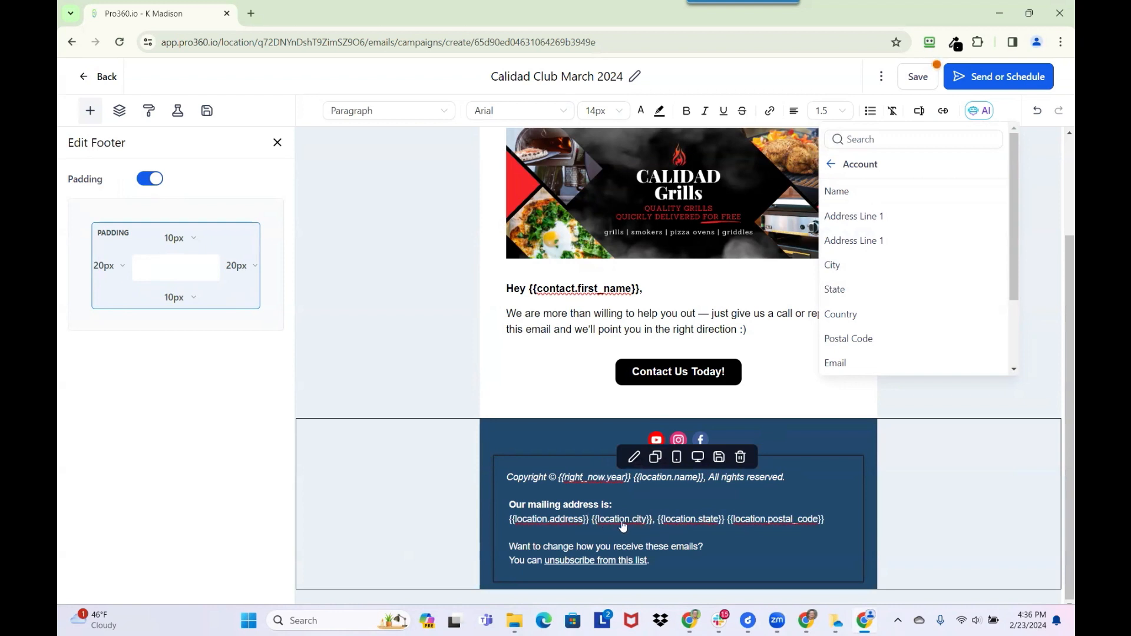
pyautogui.click(899, 216)
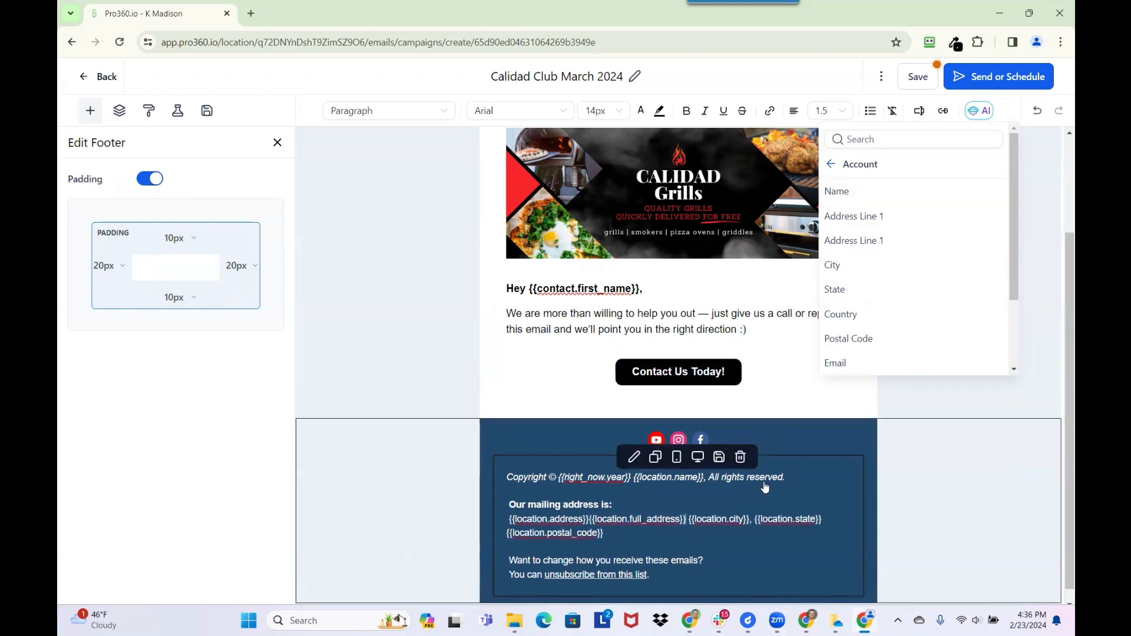
pyautogui.hotkey('ctrl', 'z')
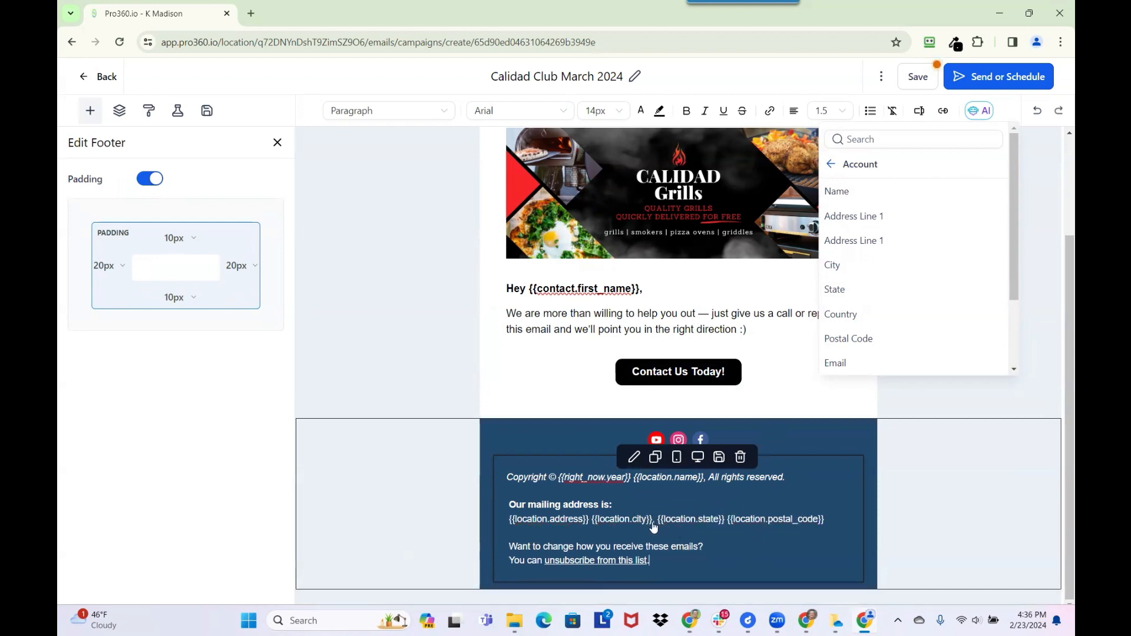
pyautogui.click(593, 522)
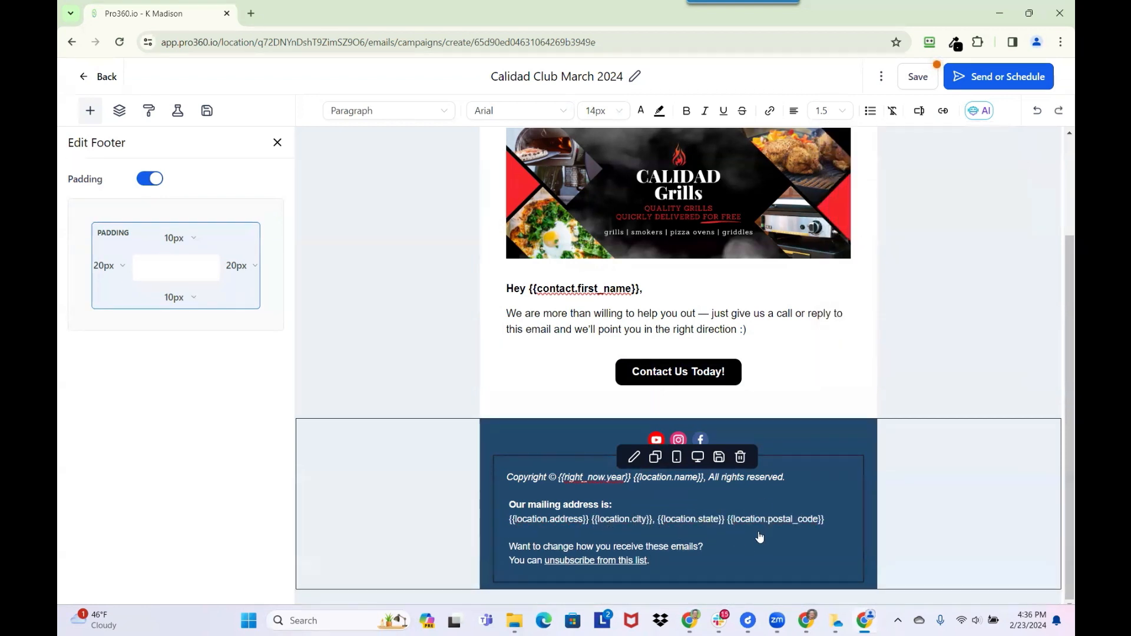
# - Move city, state and postal code onto a new line below the street address
pyautogui.press('BackSpace')
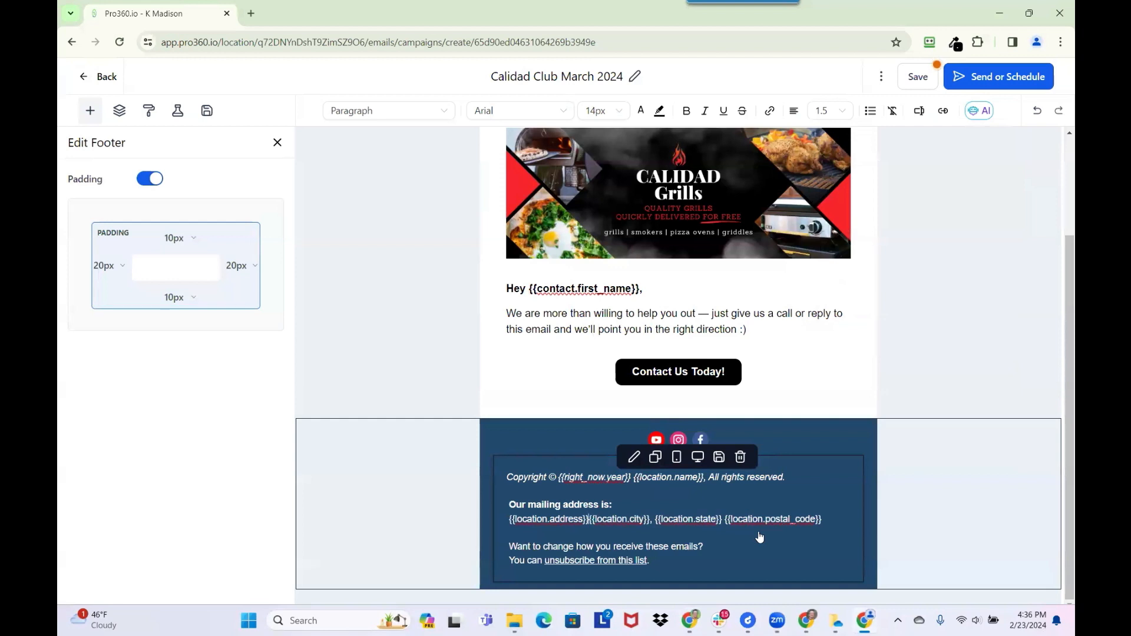
pyautogui.press('Return')
pyautogui.press('BackSpace')
pyautogui.press('Return')
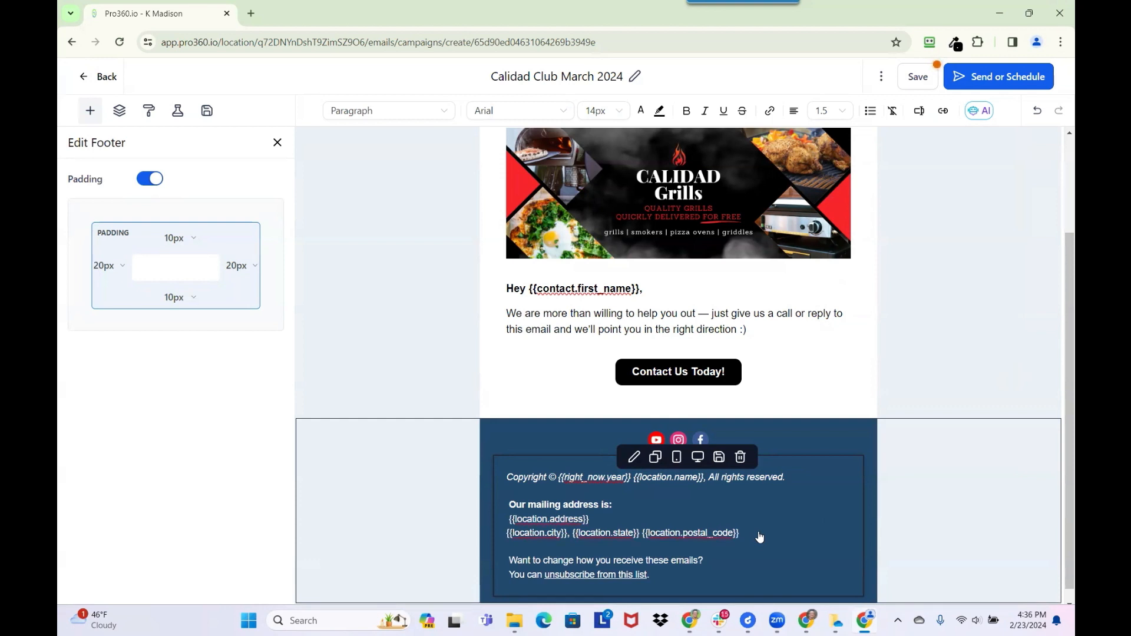
pyautogui.press('BackSpace')
pyautogui.press('Return')
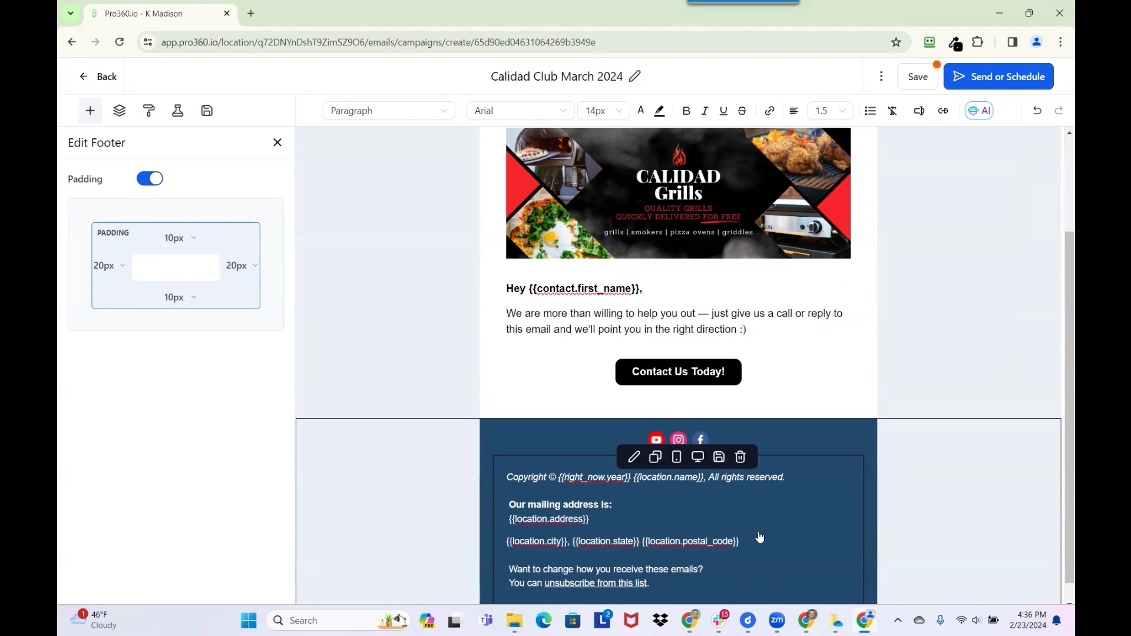
pyautogui.press('BackSpace')
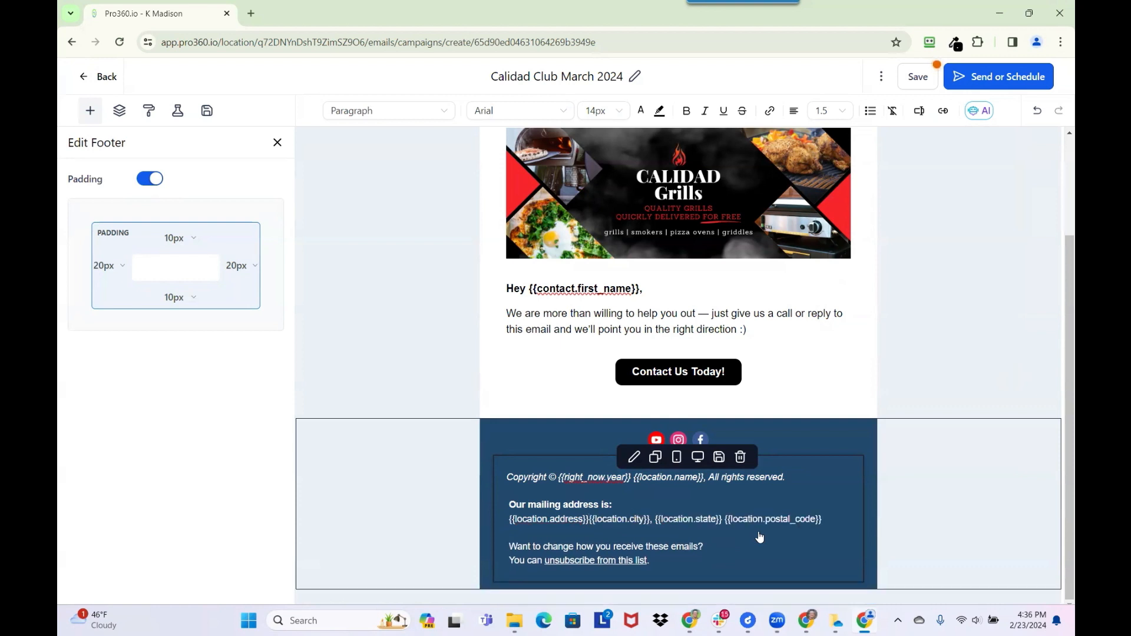
pyautogui.press('Return')
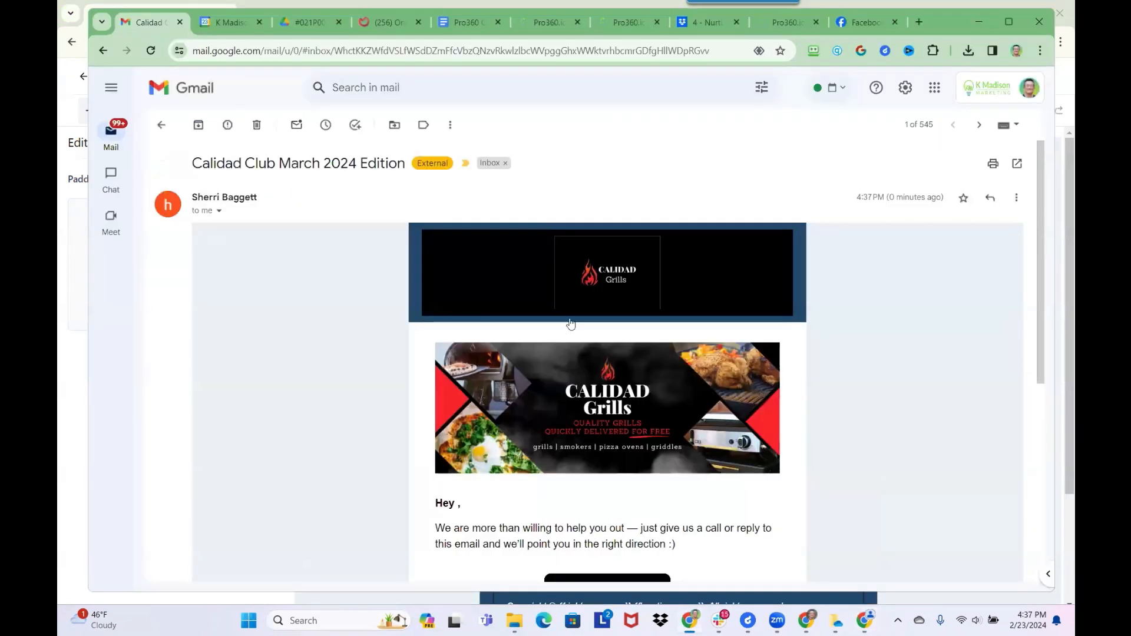
# - Scroll the Gmail test email to check the footer's street address above the city line, then return to Pro360.io
pyautogui.scroll(-5, 570, 324)
pyautogui.scroll(-1, 573, 345)
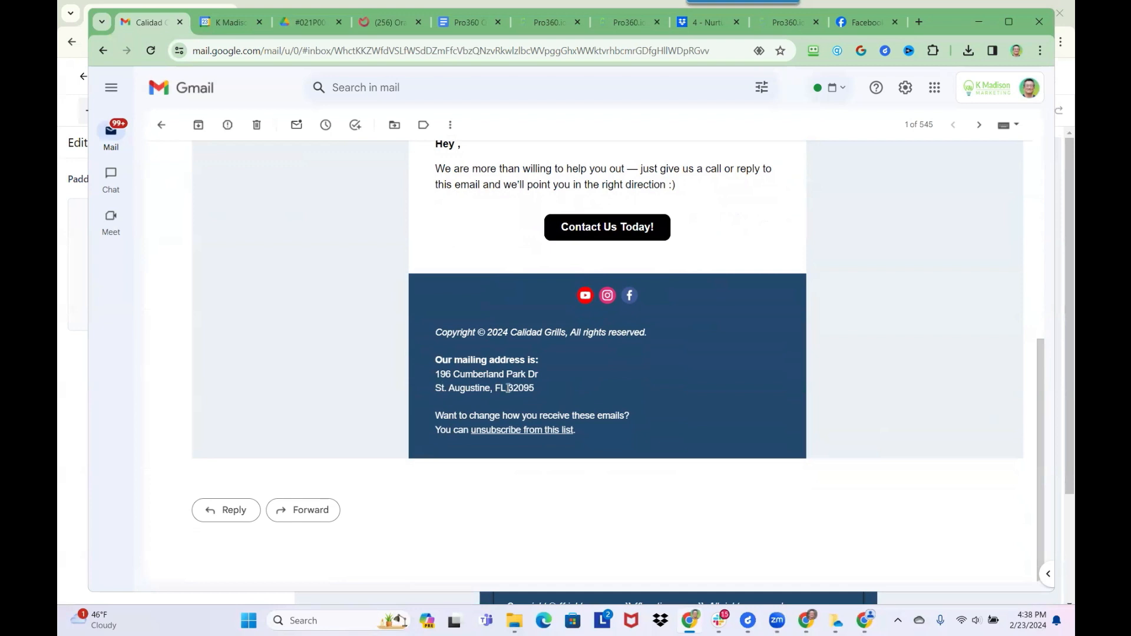
pyautogui.scroll(3, 508, 383)
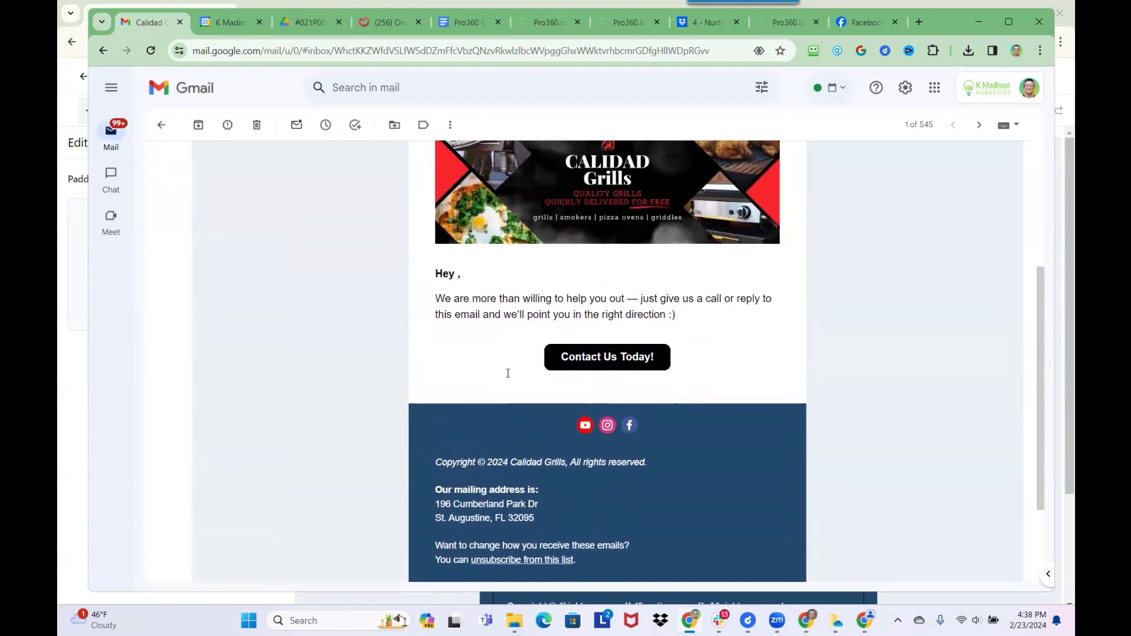
pyautogui.scroll(-3, 507, 377)
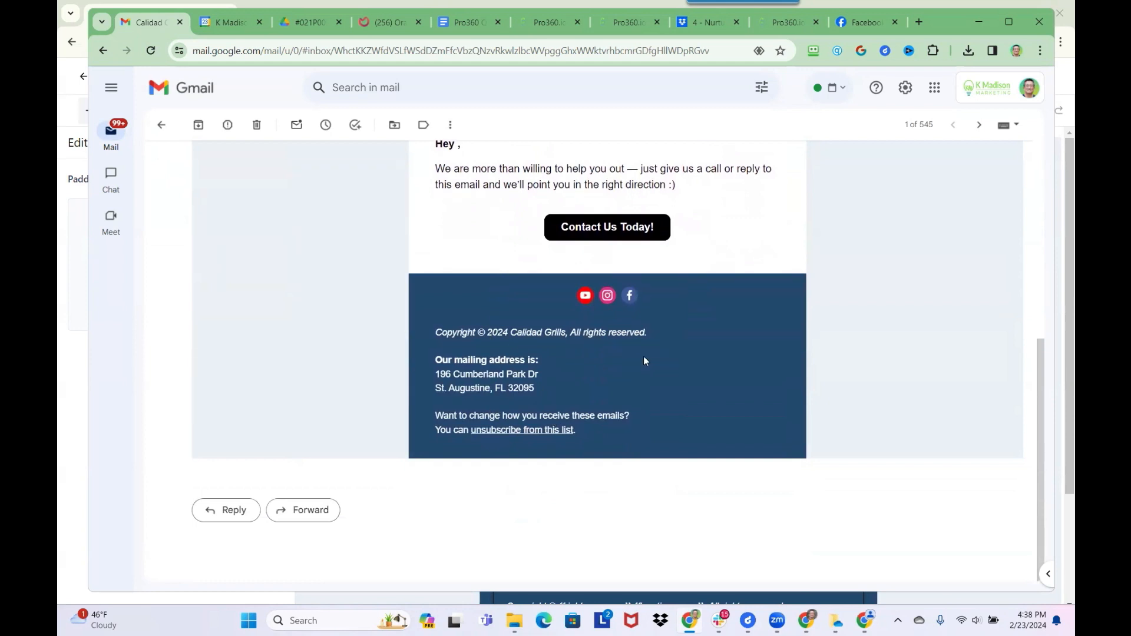
pyautogui.scroll(4, 651, 268)
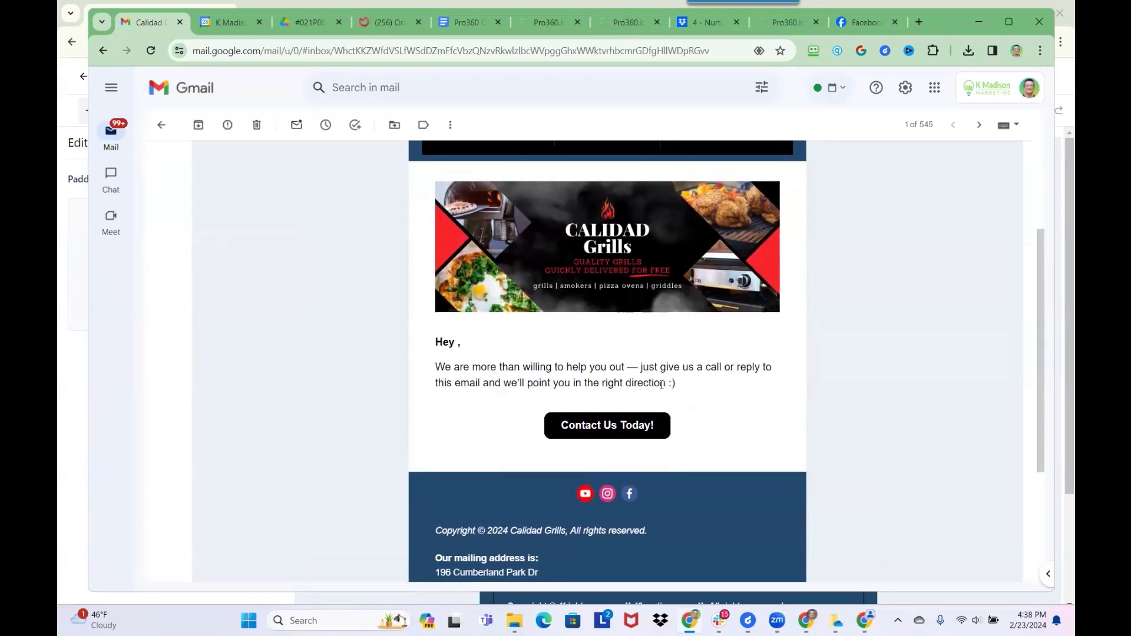
pyautogui.hotkey('alt', 'Tab')
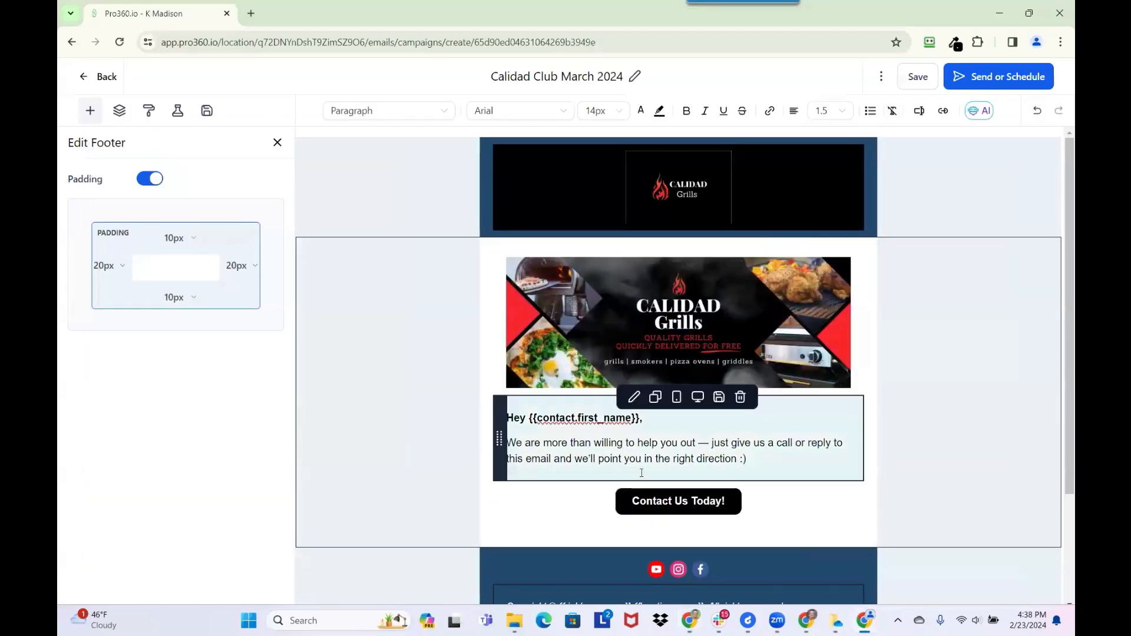
# - Copy both mailing address lines, save the Calidad Club March 2024 email and go back to Campaigns
pyautogui.scroll(-3, 625, 400)
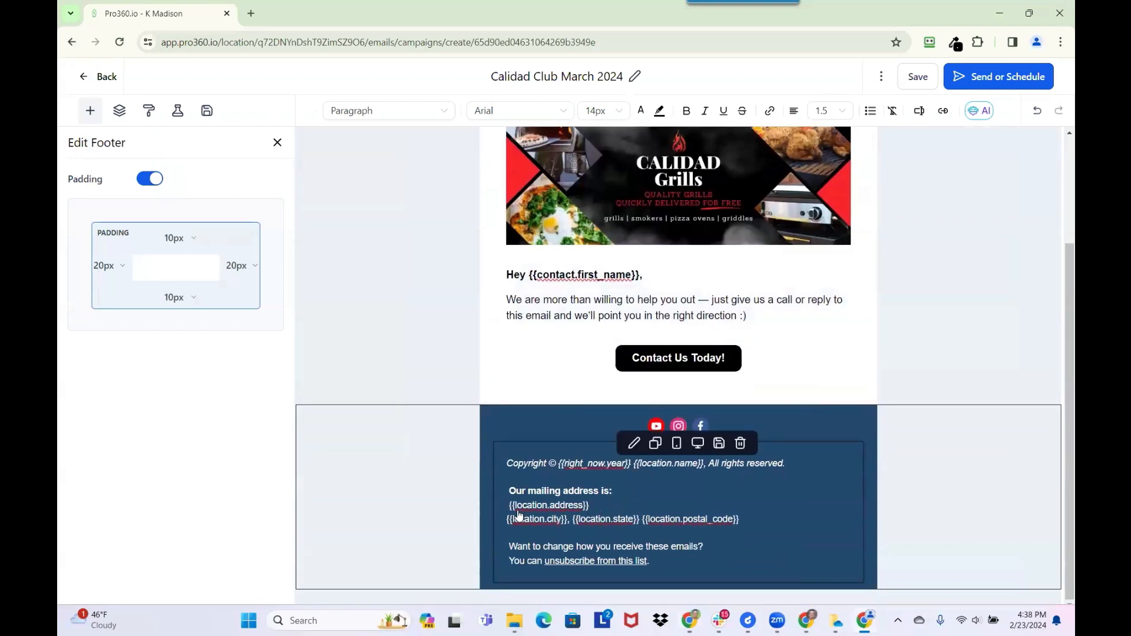
pyautogui.press('Left')
pyautogui.press('Left')
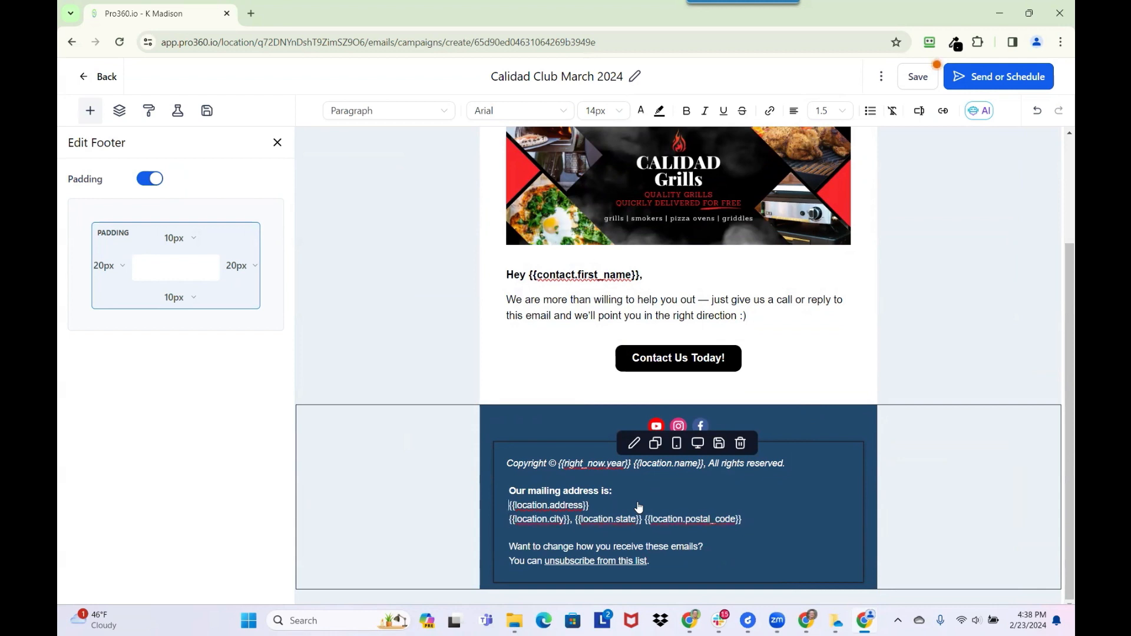
pyautogui.tripleClick(639, 507)
pyautogui.hotkey('ctrl', 'c')
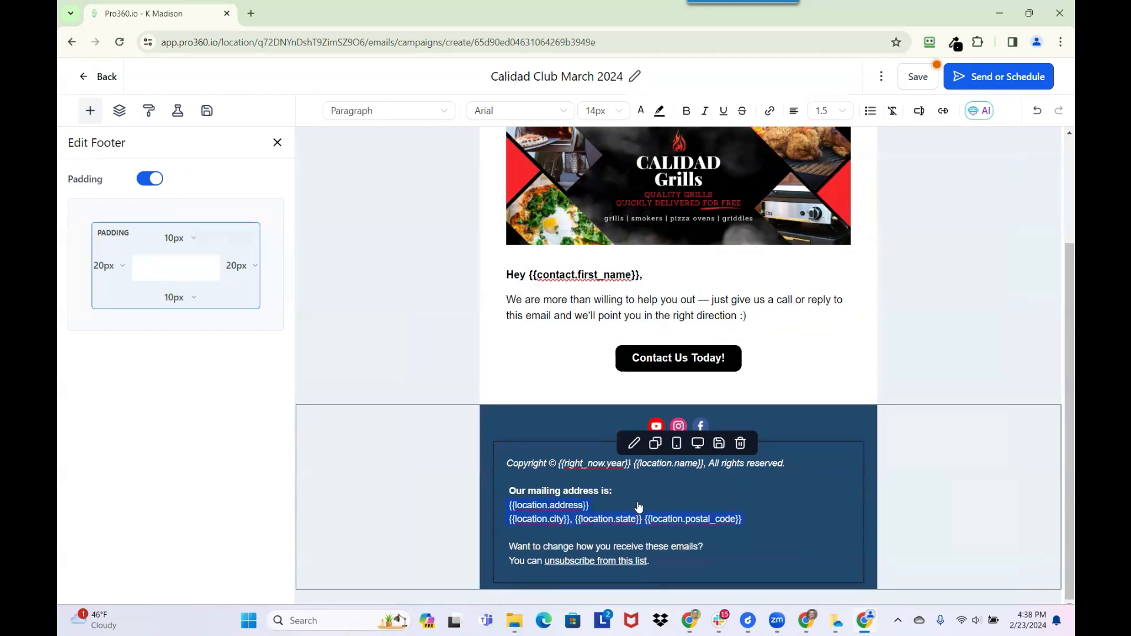
pyautogui.click(915, 77)
pyautogui.click(102, 76)
# - Open the Calidad Club template from the *Calidad Grills templates folder and scroll to its footer
pyautogui.moveTo(377, 100)
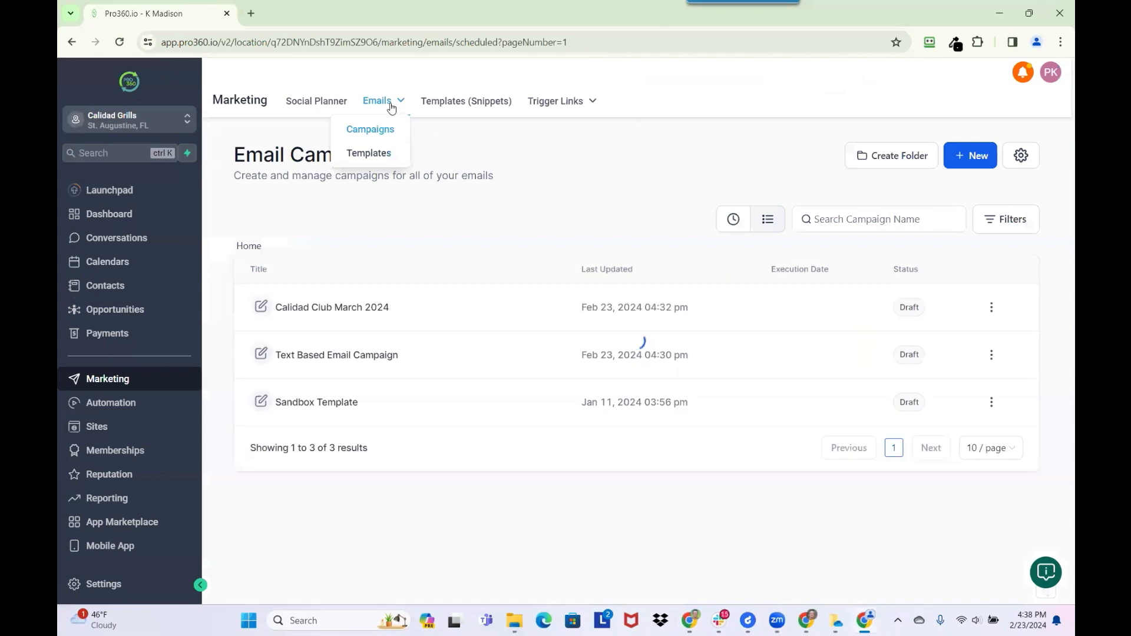
pyautogui.click(369, 152)
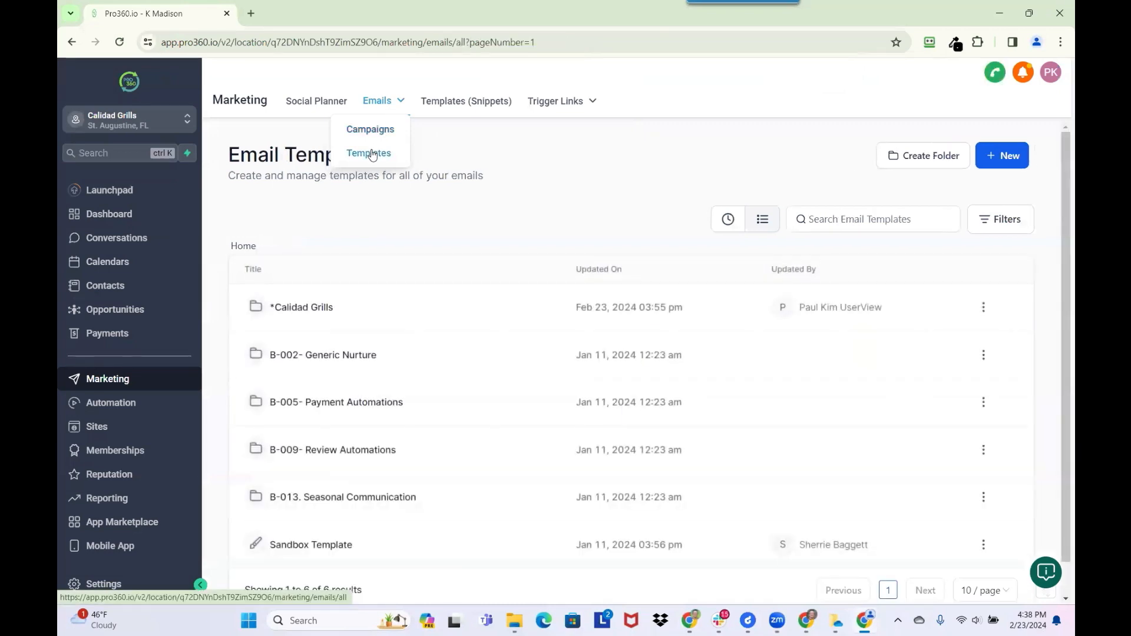
pyautogui.click(292, 311)
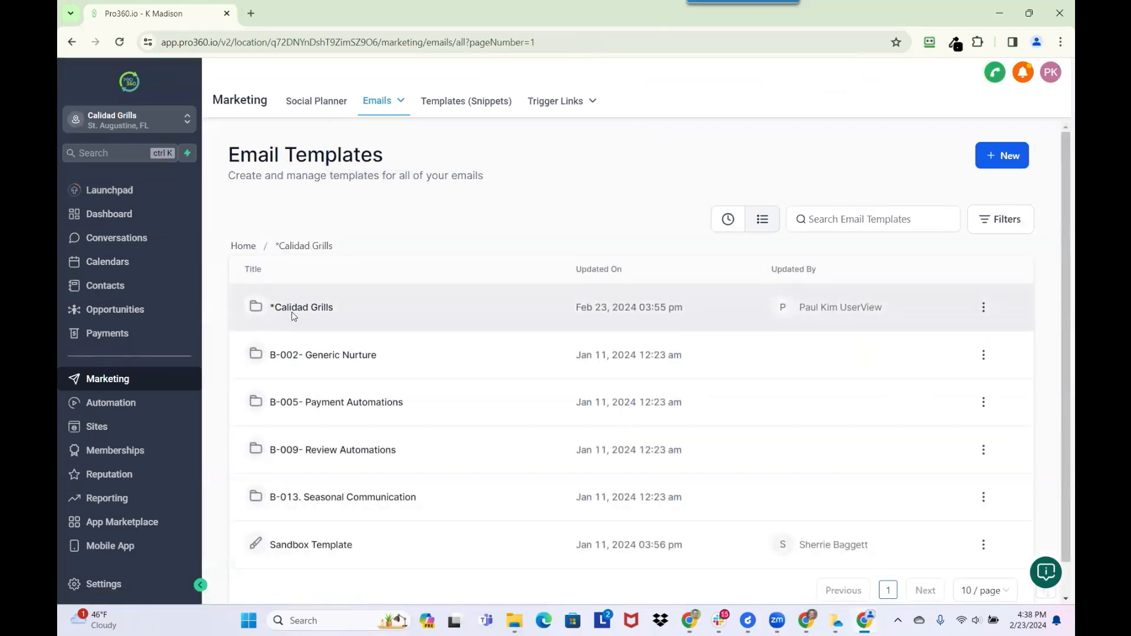
pyautogui.click(313, 307)
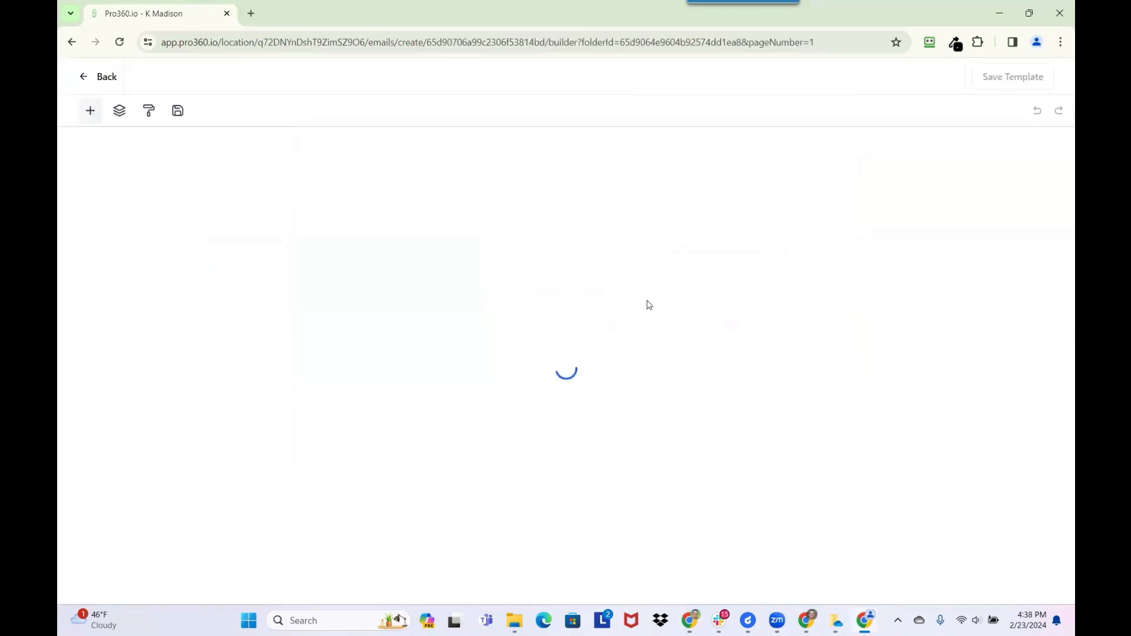
pyautogui.scroll(-8, 589, 353)
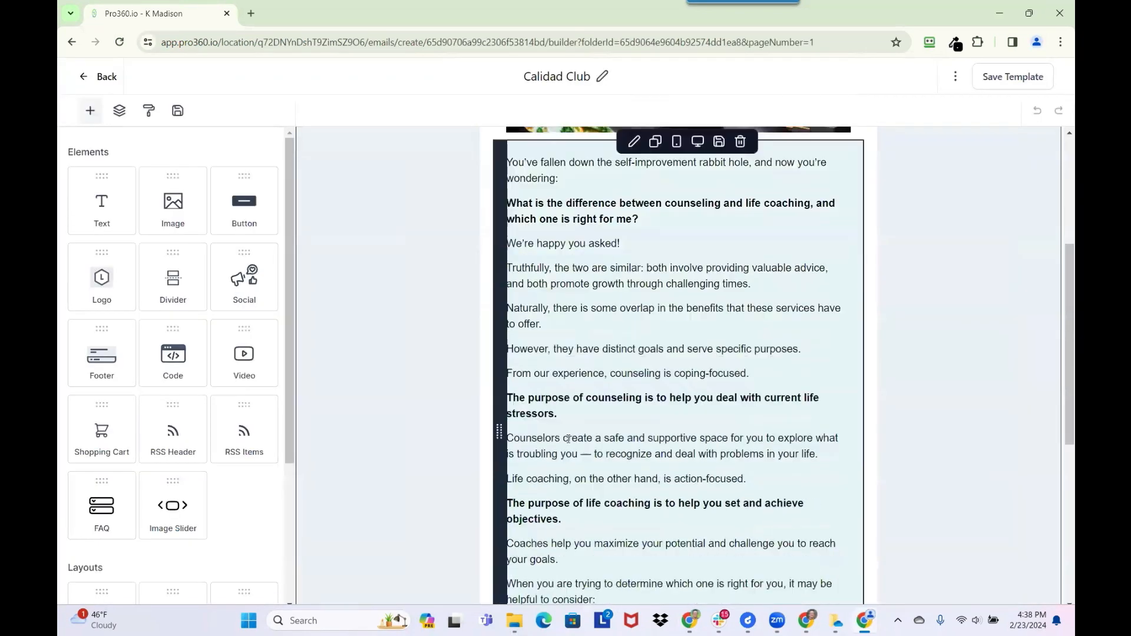
pyautogui.scroll(-3, 568, 438)
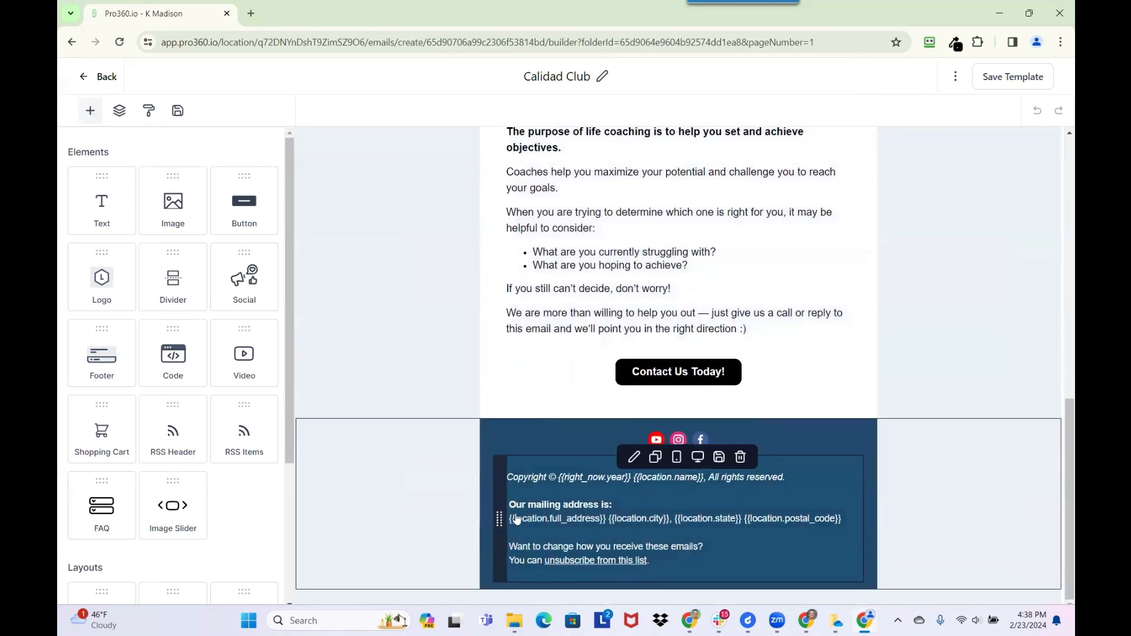
# - Paste the two-line address into the template footer and remove the stray blank line
pyautogui.click(581, 520)
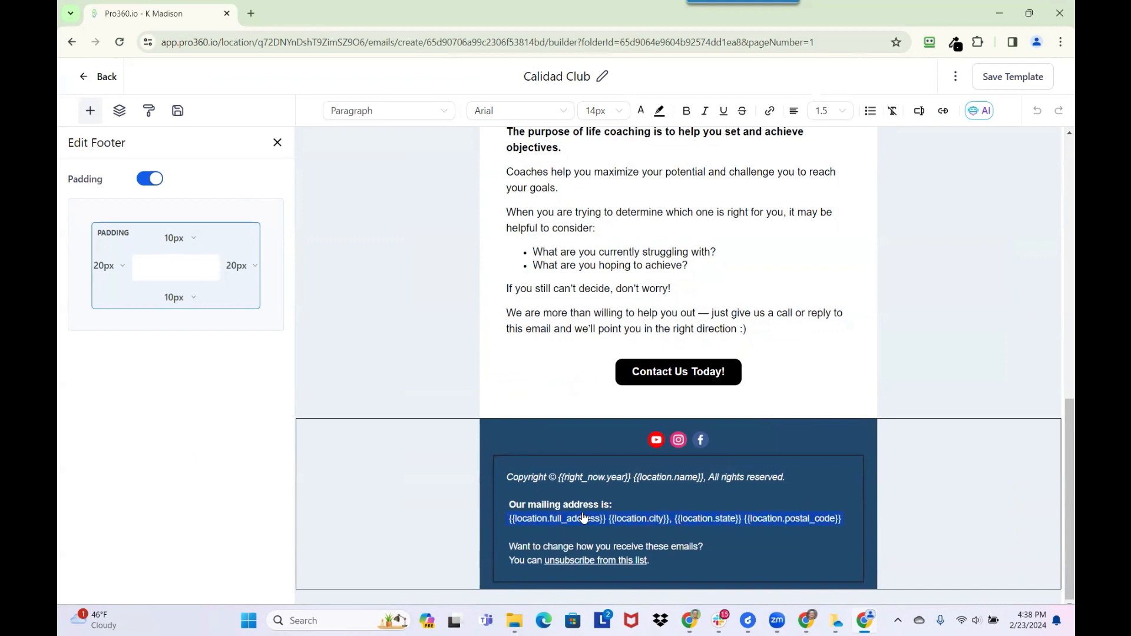
pyautogui.hotkey('ctrl', 'v')
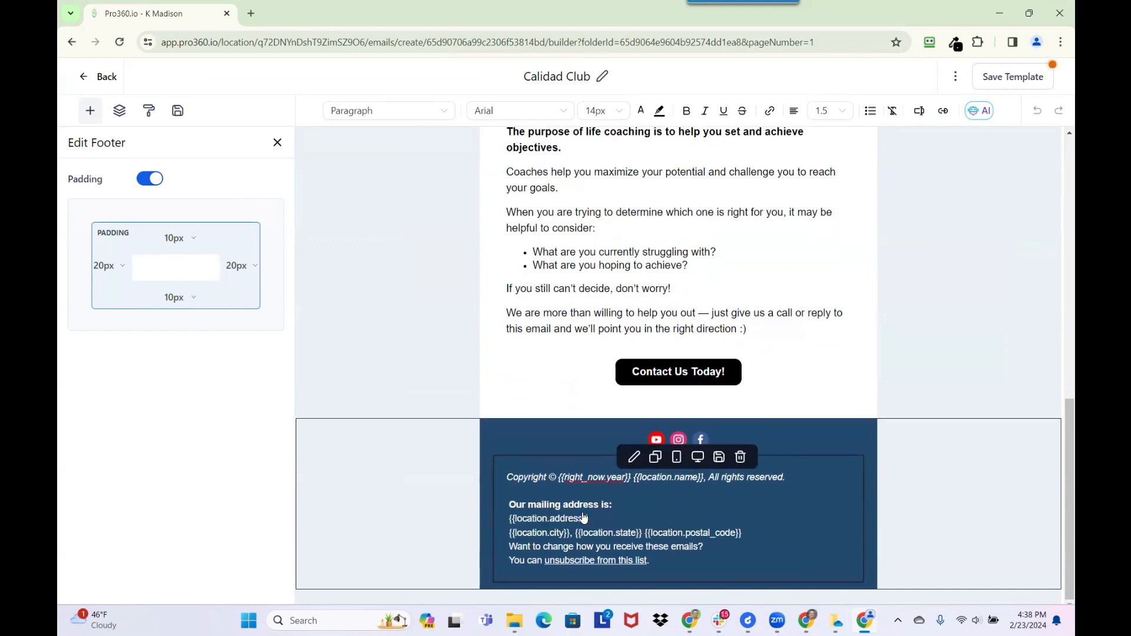
pyautogui.press('Return')
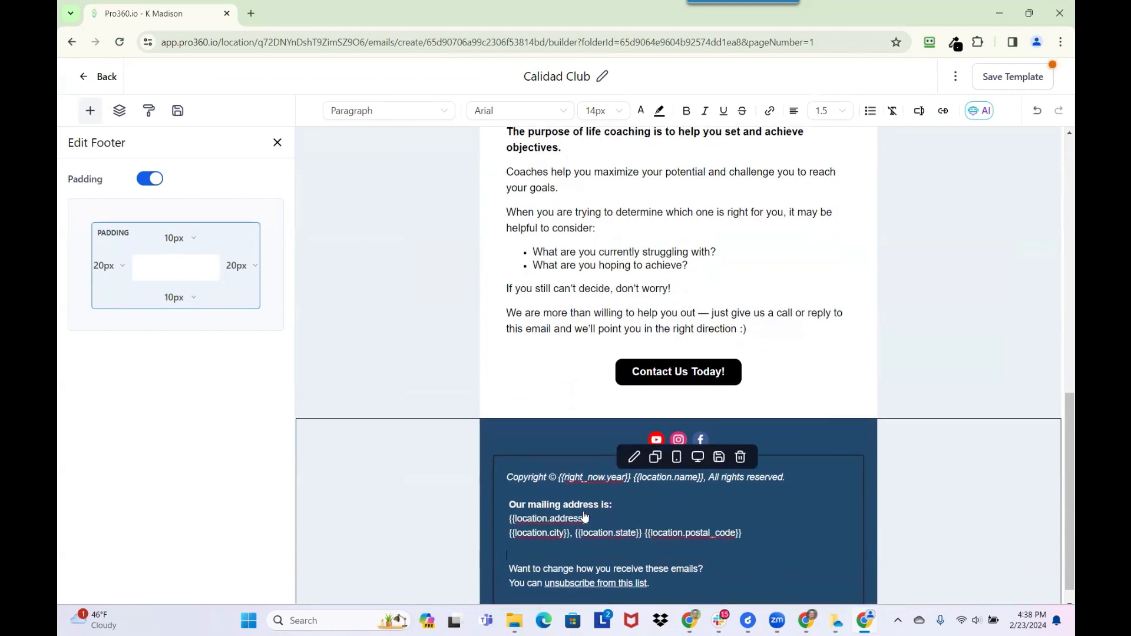
pyautogui.press('Delete')
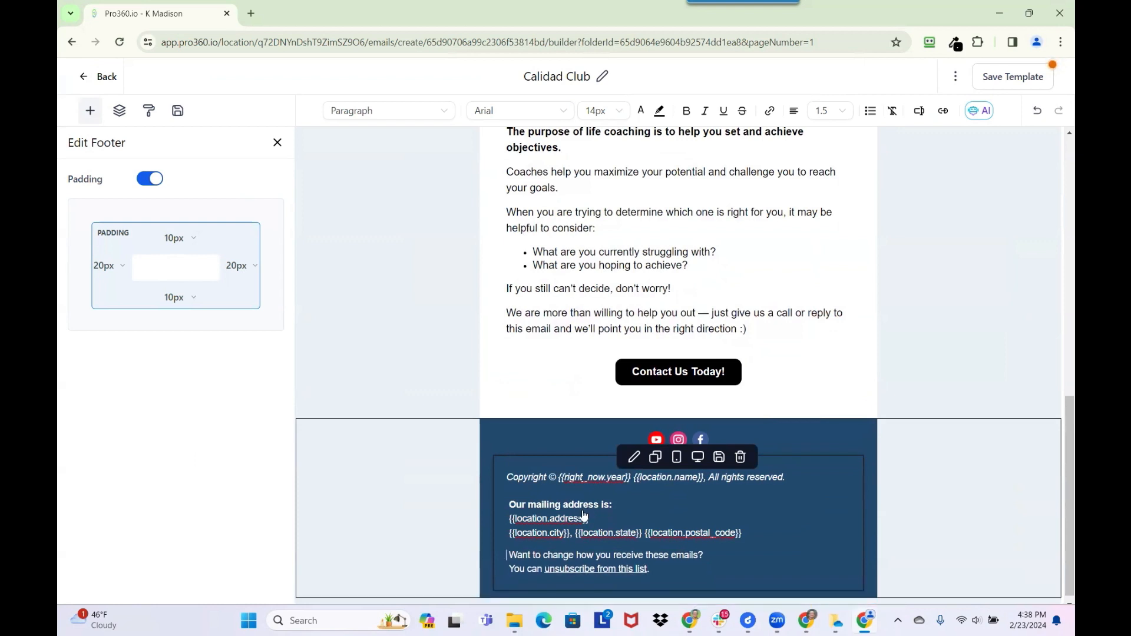
pyautogui.click(510, 507)
pyautogui.press('BackSpace')
# - Add a blank line before 'Our mailing address is:', align the copyright line, and save the template
pyautogui.press('BackSpace')
pyautogui.press('Return')
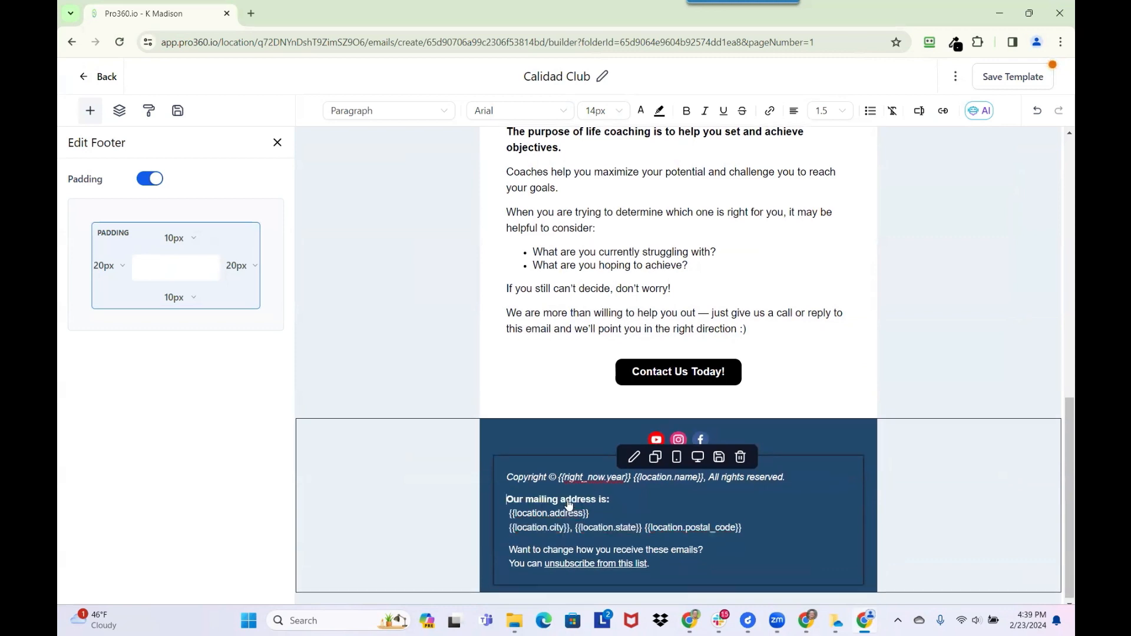
pyautogui.press('Return')
pyautogui.press('BackSpace')
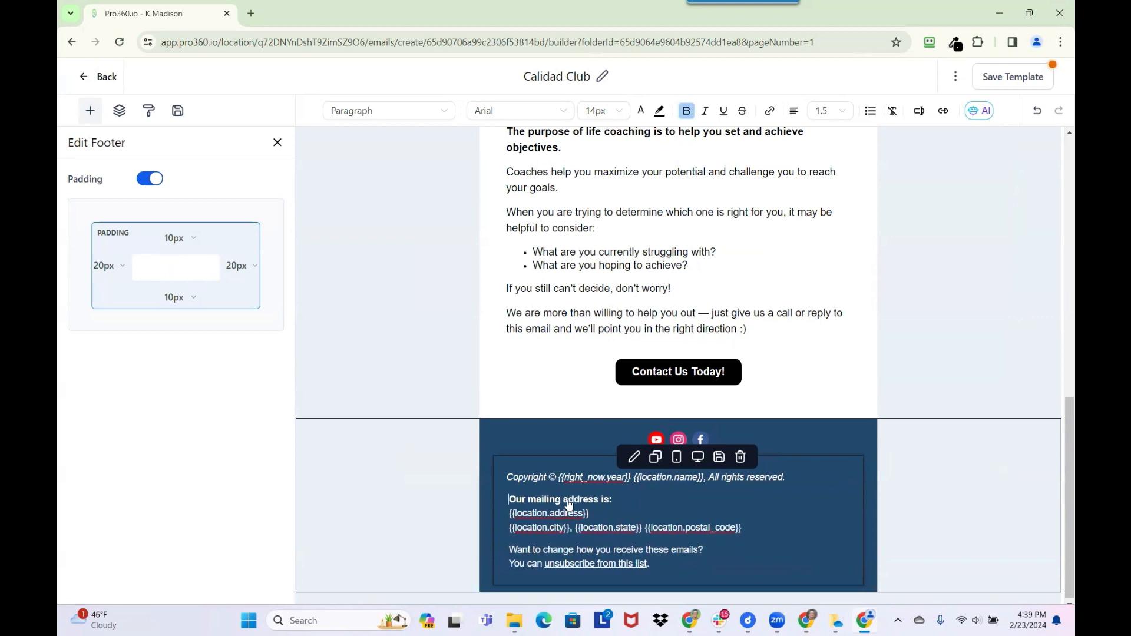
pyautogui.press('Down')
pyautogui.press('Down')
pyautogui.press('Up')
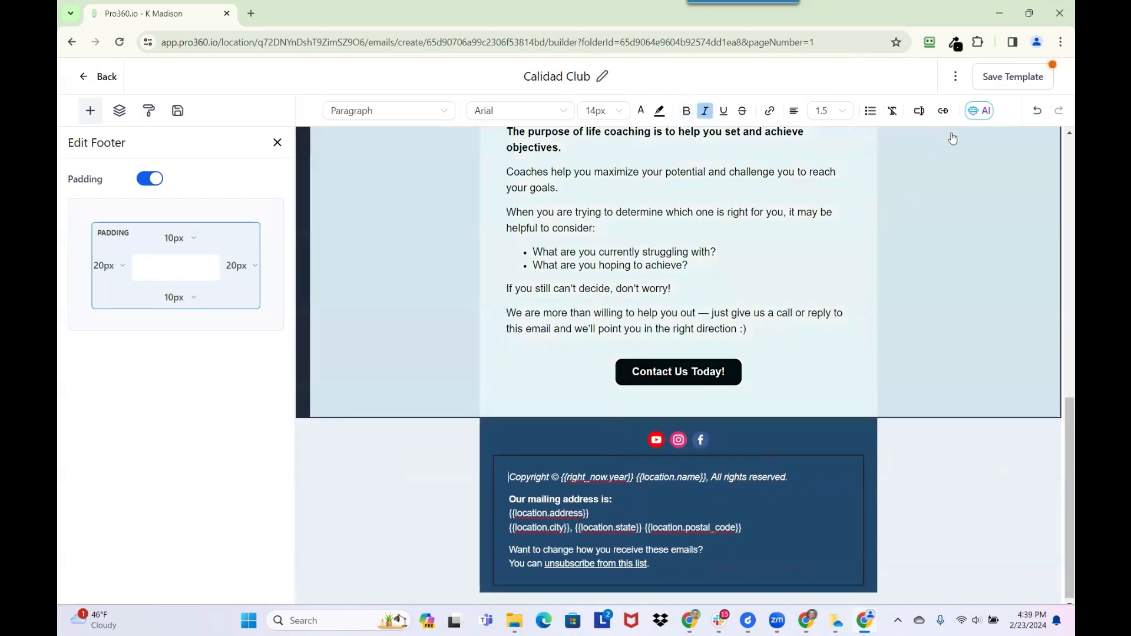
pyautogui.click(1000, 74)
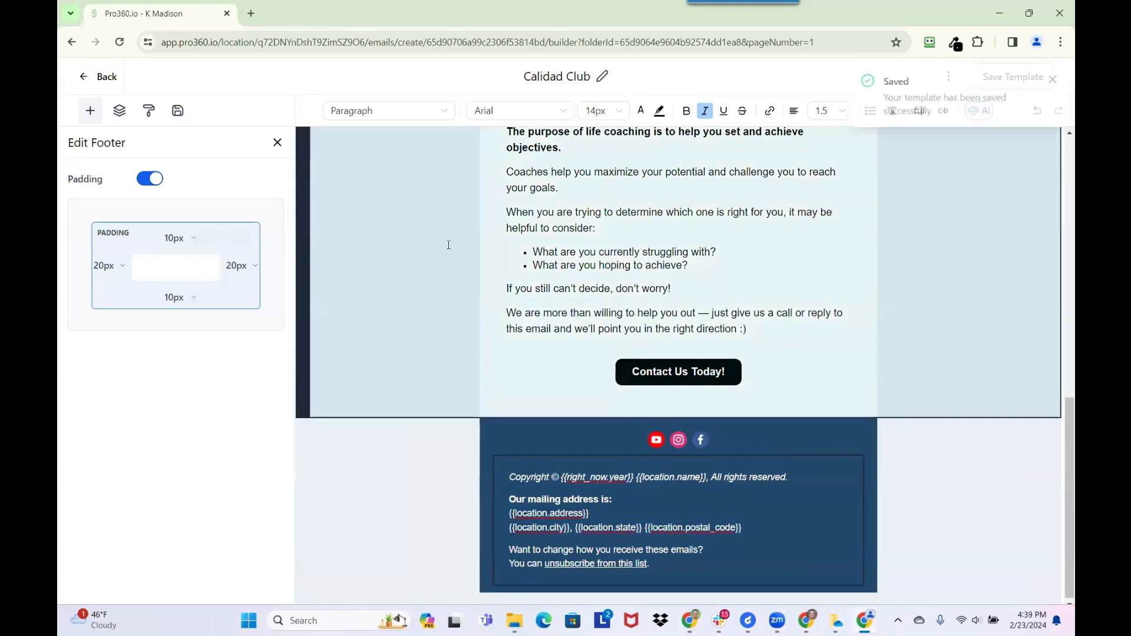
# - Leave the template and open Calidad Club March 2024 from the Email Campaigns list
pyautogui.click(98, 77)
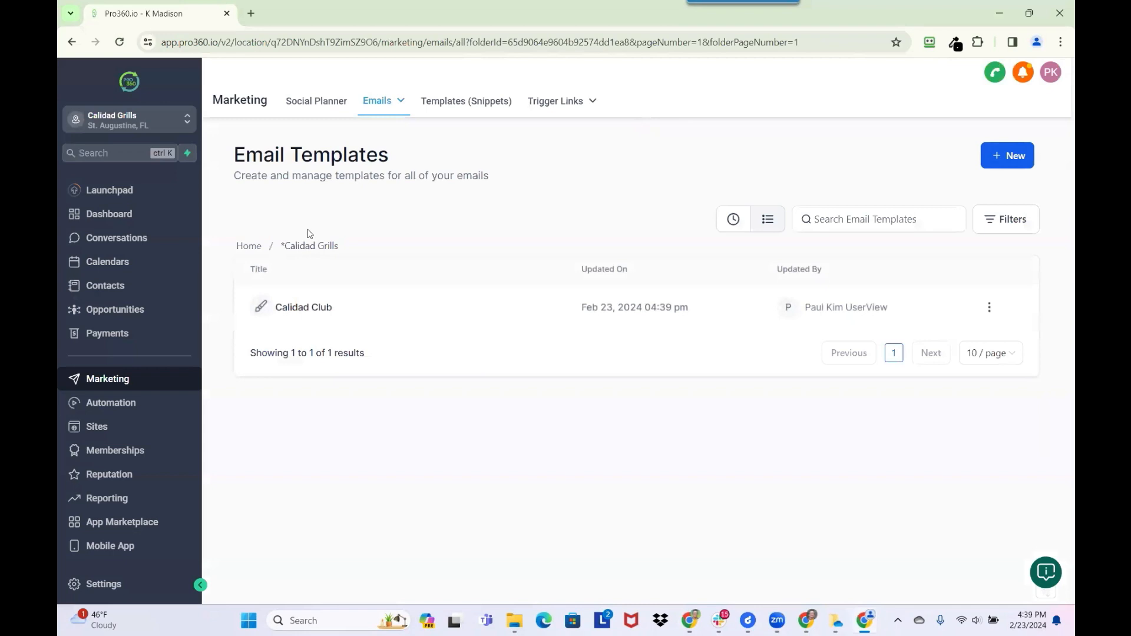
pyautogui.click(372, 129)
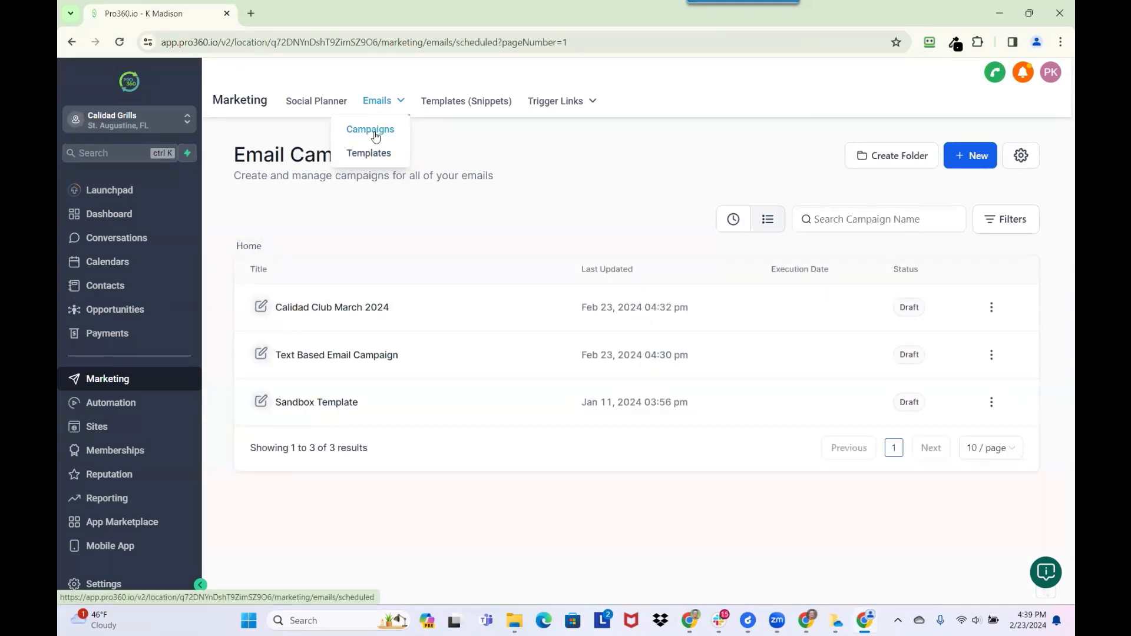
pyautogui.click(378, 131)
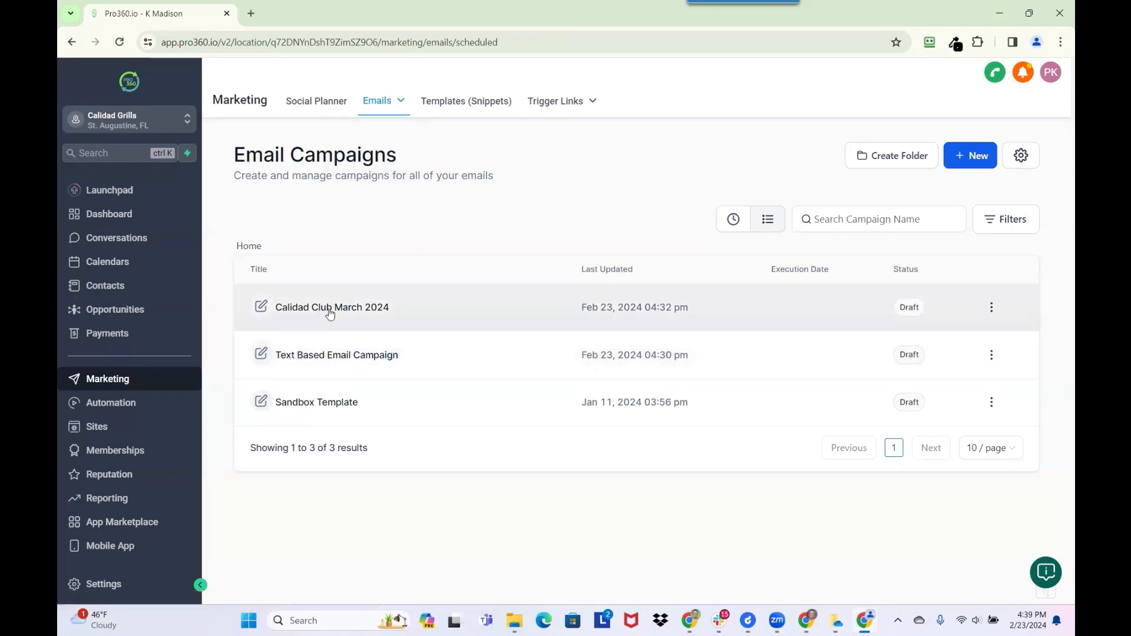
pyautogui.click(333, 307)
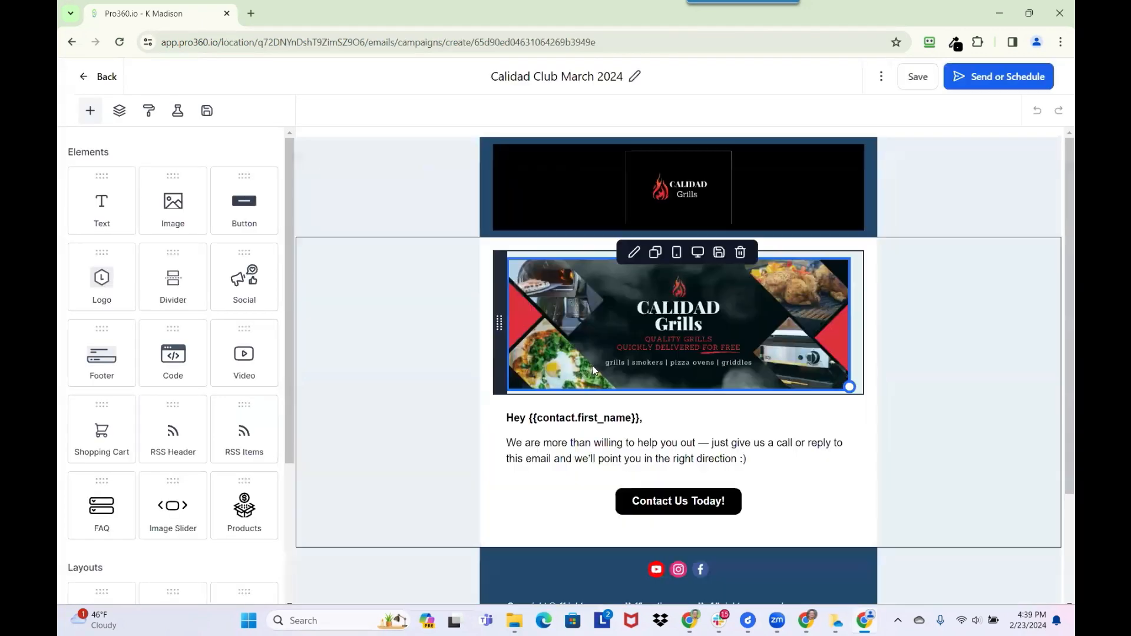
# - Inspect the footer block, then save Calidad Club March 2024 and dismiss the Saved confirmation
pyautogui.scroll(-2, 604, 374)
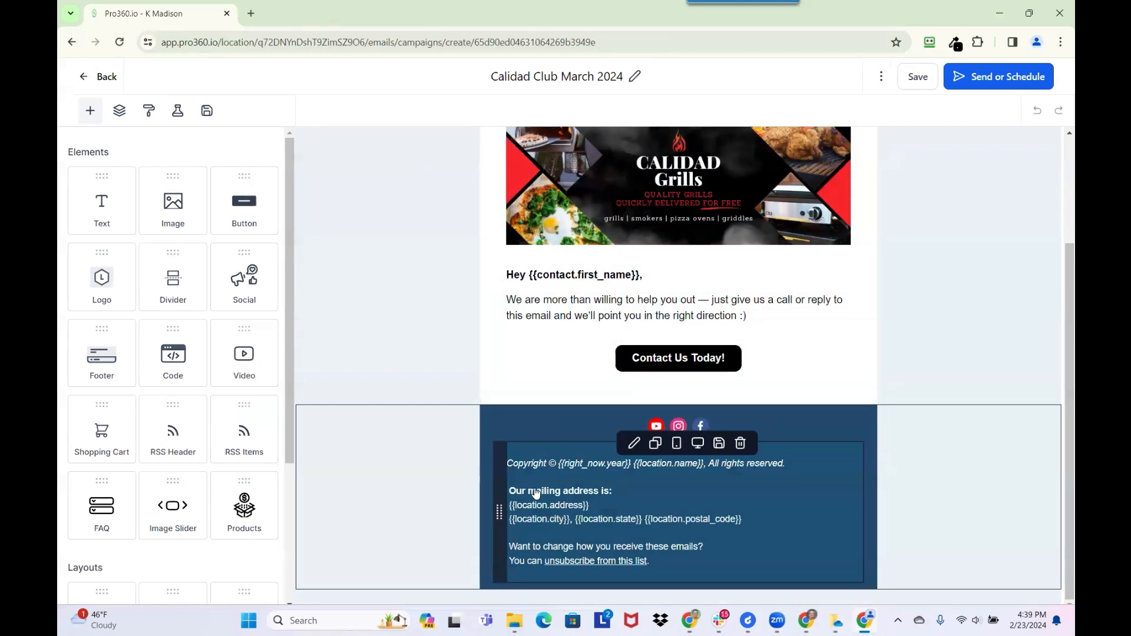
pyautogui.click(532, 500)
pyautogui.click(601, 487)
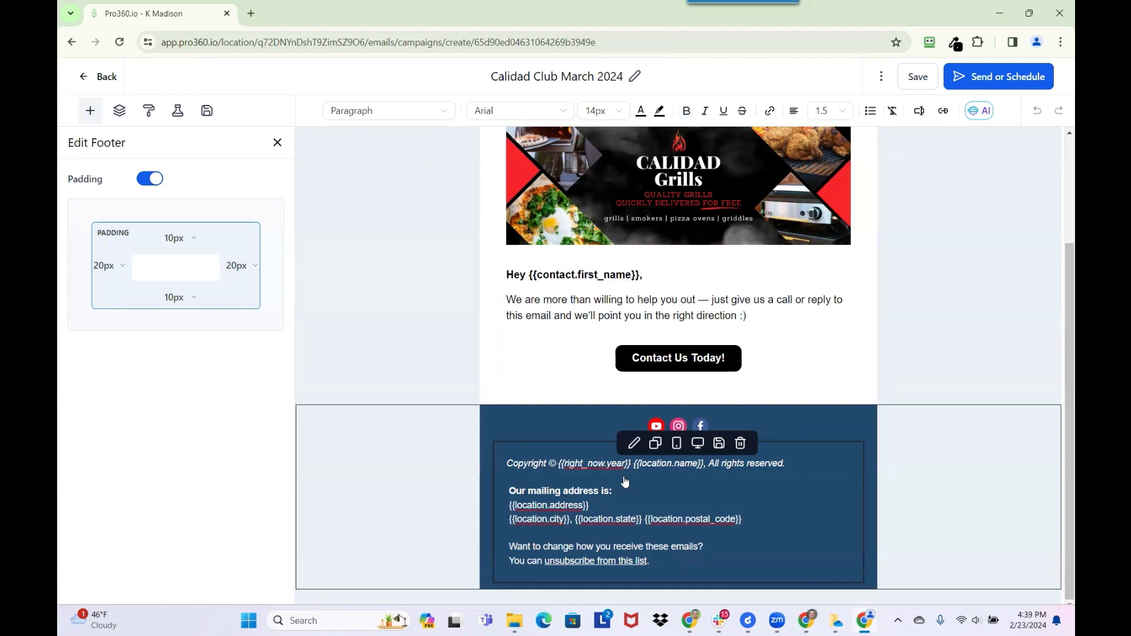
pyautogui.scroll(3, 676, 296)
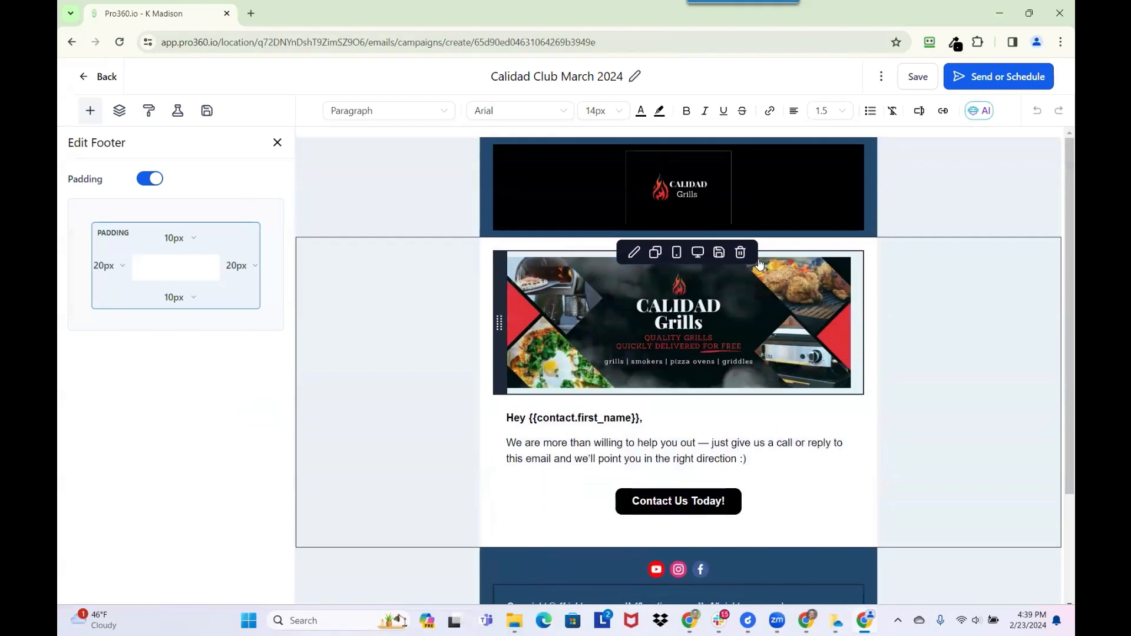
pyautogui.click(912, 81)
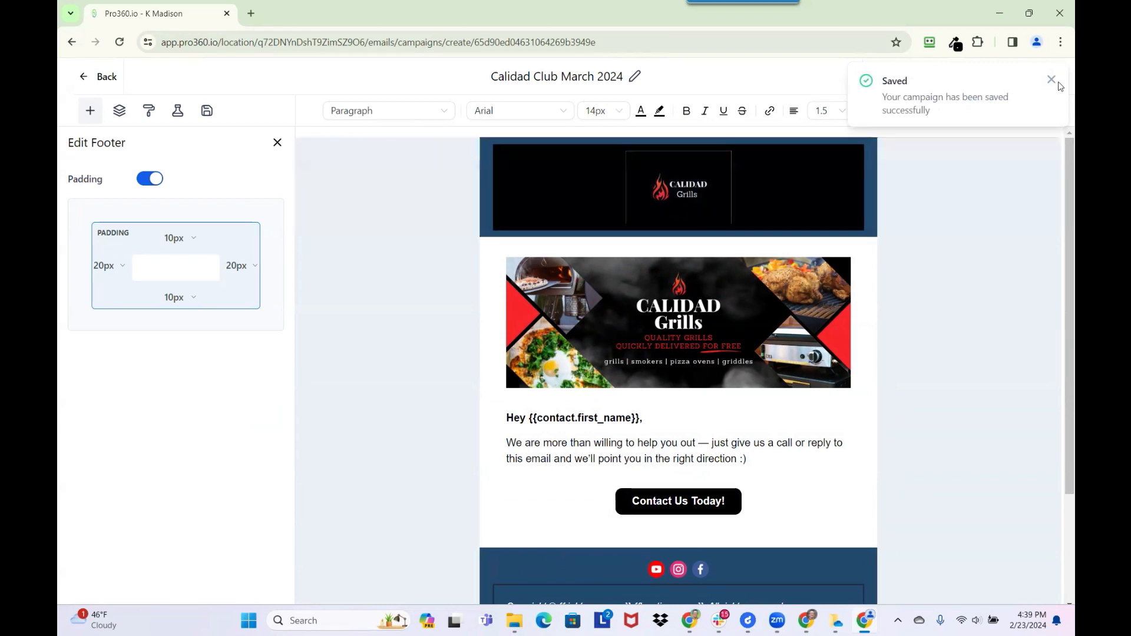
pyautogui.click(1051, 81)
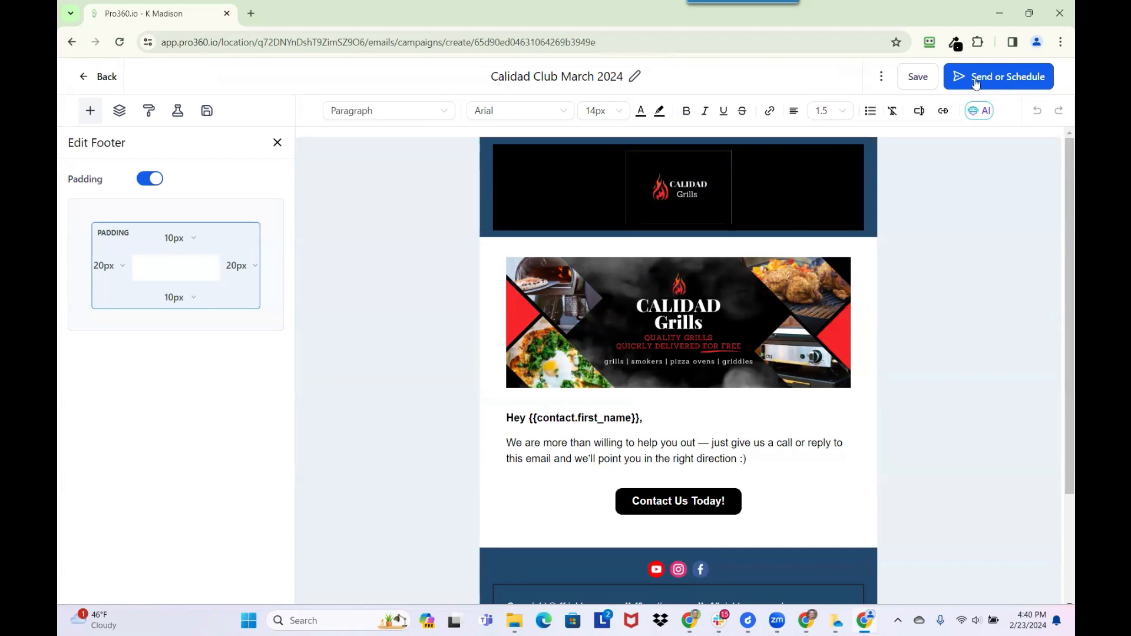
# - Open the campaign's Send or Schedule page and start a Windows search for Notepad
pyautogui.click(988, 80)
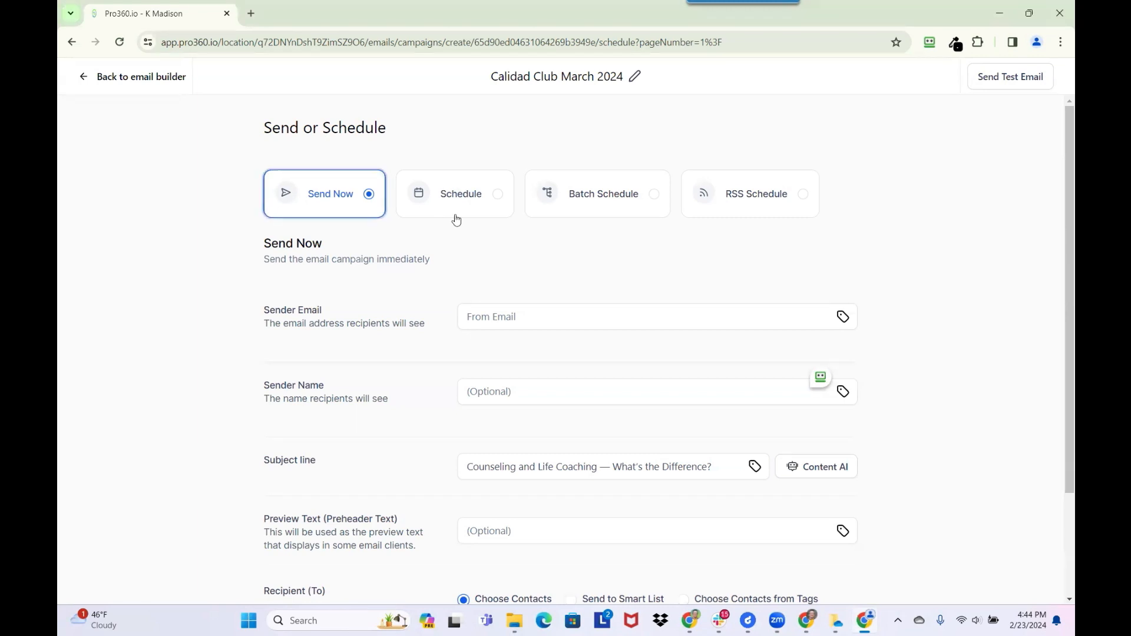
pyautogui.click(369, 624)
# - Open Notepad and change line 3 of the notes to '20 every 5 minutes'
pyautogui.write('note')
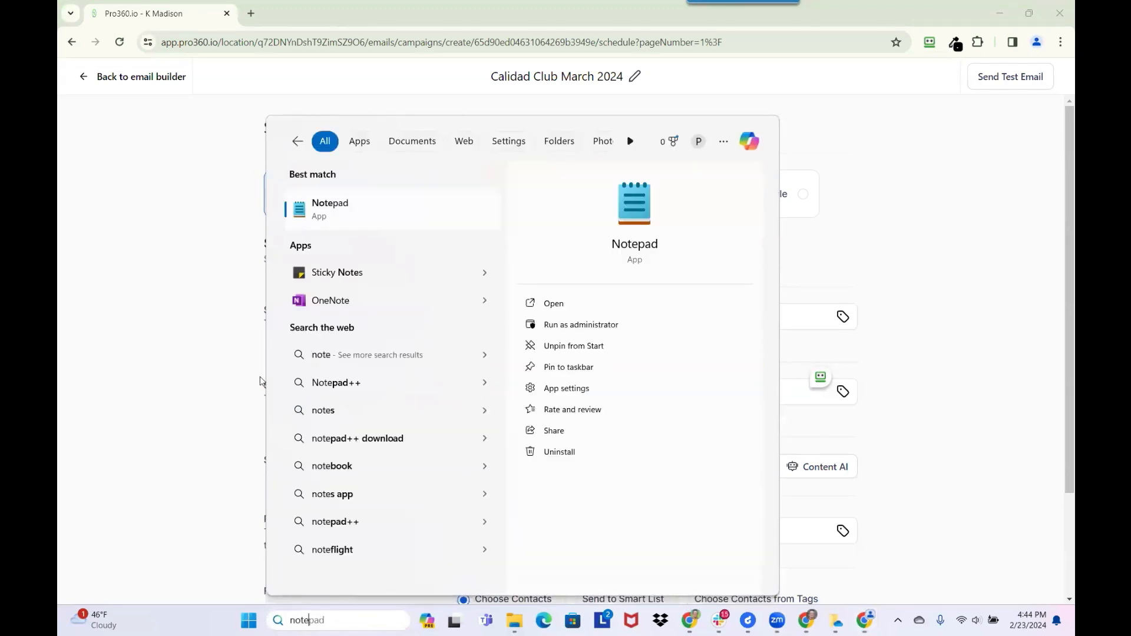
pyautogui.click(361, 215)
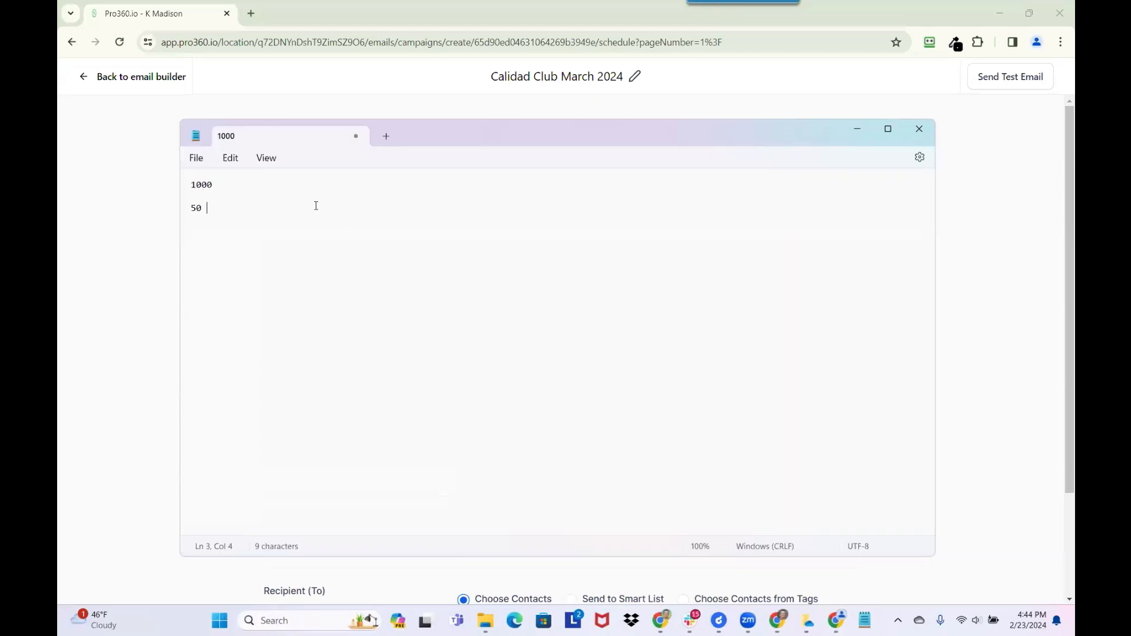
pyautogui.moveTo(232, 207); pyautogui.dragTo(190, 207)
pyautogui.press('BackSpace')
pyautogui.write('25')
pyautogui.press('BackSpace')
pyautogui.write('0 ')
pyautogui.write('5 mi')
pyautogui.press('BackSpace')
pyautogui.press('BackSpace')
pyautogui.press('BackSpace')
pyautogui.press('BackSpace')
pyautogui.write('every 5 minutes')
# - Add a '1000 / 20 =' line to the notes and search for Calculator
pyautogui.press('Return')
pyautogui.press('Return')
pyautogui.write('100')
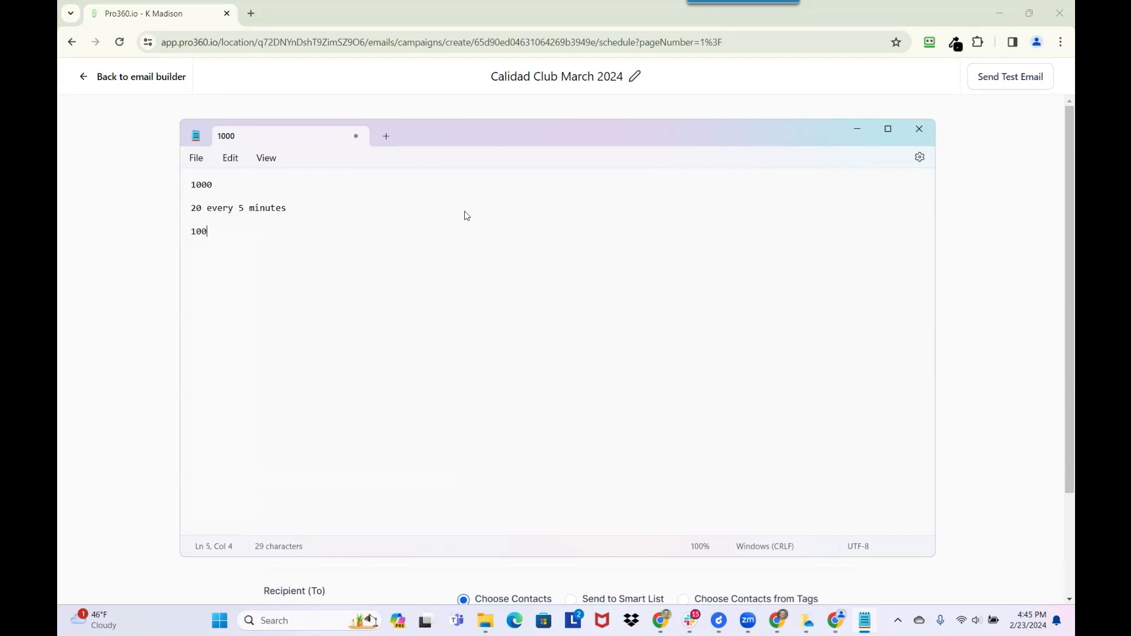
pyautogui.write('0 / 20 =')
pyautogui.click(286, 622)
# - Open Calculator and compute 1000 ÷ 20 = 50
pyautogui.write('cal')
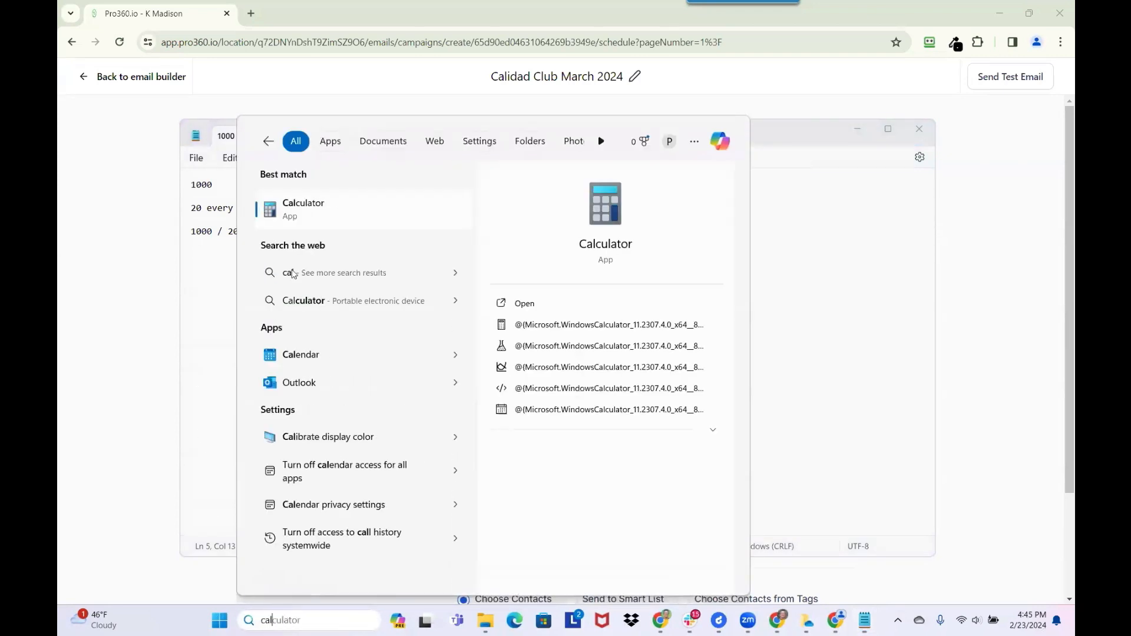
pyautogui.click(328, 217)
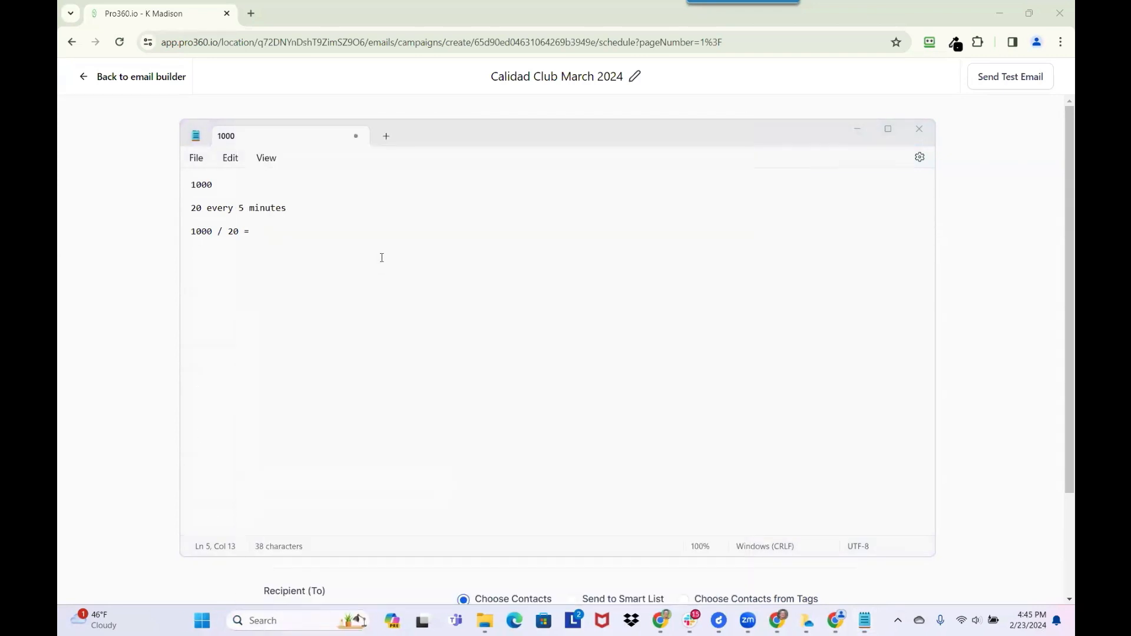
pyautogui.click(169, 365)
pyautogui.doubleClick(214, 401)
pyautogui.click(217, 401)
pyautogui.click(325, 257)
pyautogui.click(221, 362)
pyautogui.click(221, 397)
pyautogui.click(317, 403)
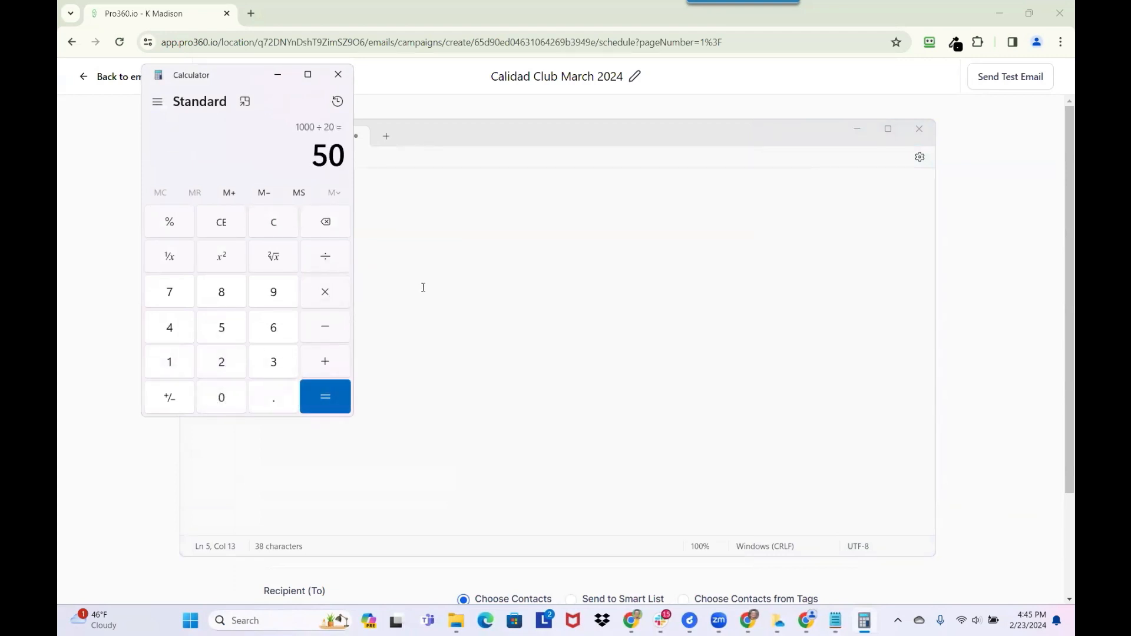
# - Note '50 x 5 mins' in Notepad and compute 50 × 5 = 250 in Calculator
pyautogui.click(386, 294)
pyautogui.write('50 ')
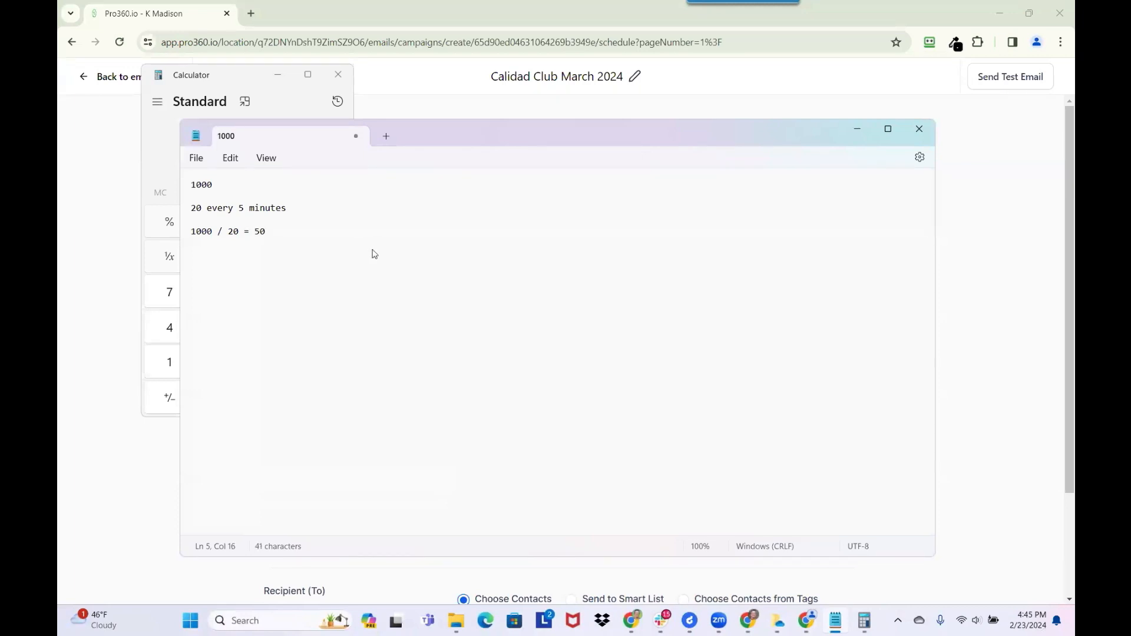
pyautogui.write('x 5 mins')
pyautogui.hotkey('alt', 'Tab')
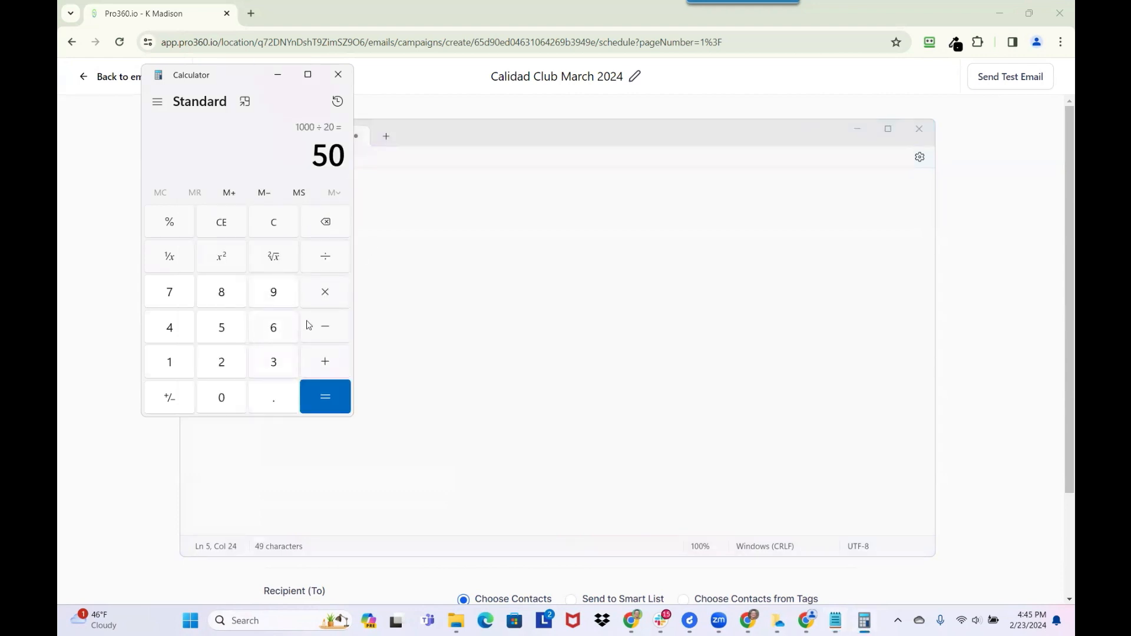
pyautogui.click(325, 294)
pyautogui.click(225, 327)
pyautogui.click(325, 396)
# - Record '= 250 mins / 60' in the Notepad notes
pyautogui.click(426, 308)
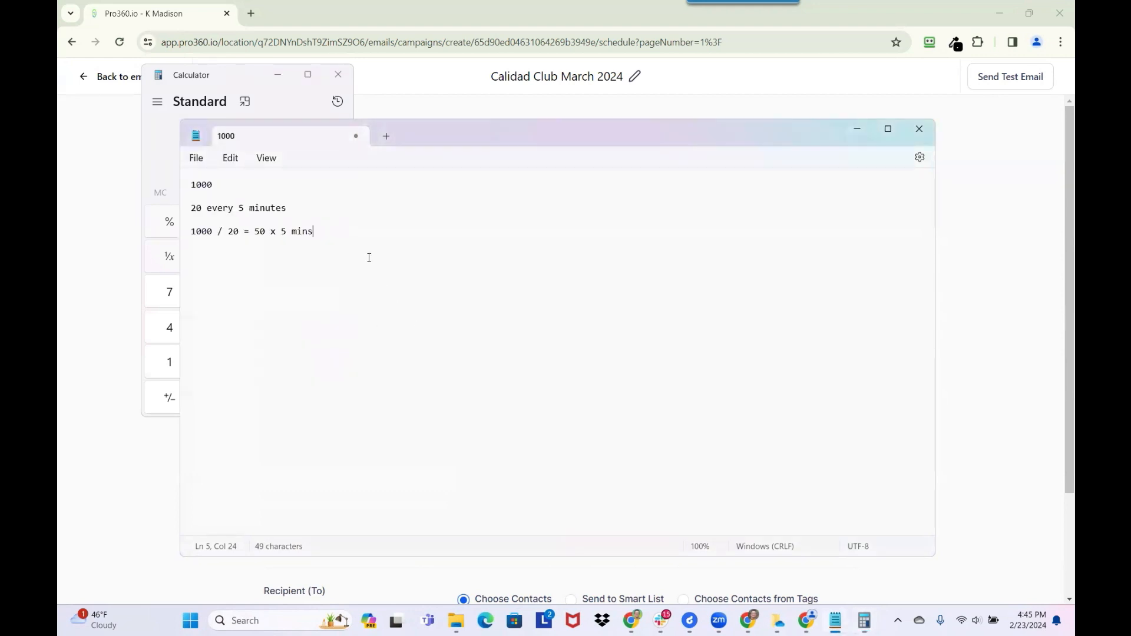
pyautogui.write('=')
pyautogui.hotkey('alt', 'Tab')
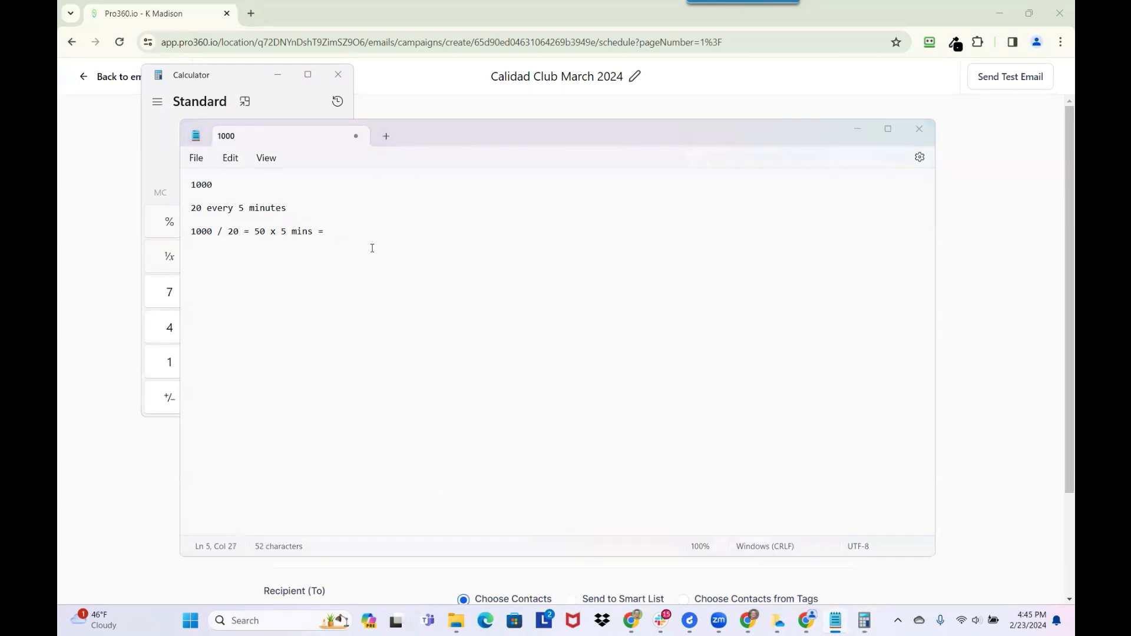
pyautogui.click(373, 253)
pyautogui.write('250 mi')
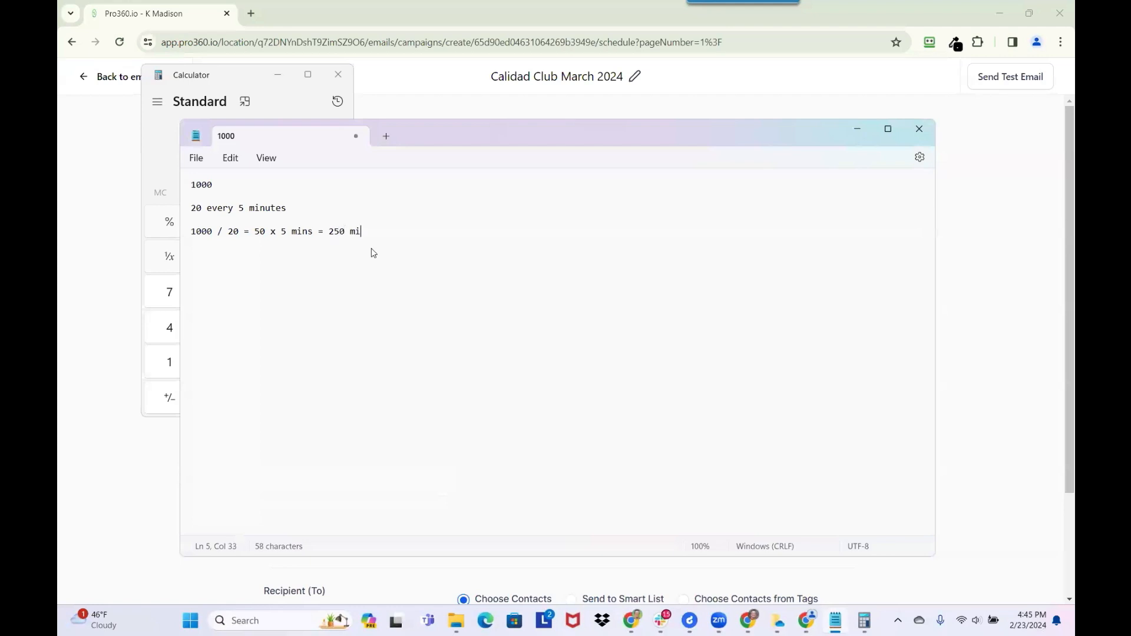
pyautogui.write('ns / 60')
pyautogui.hotkey('alt', 'Tab')
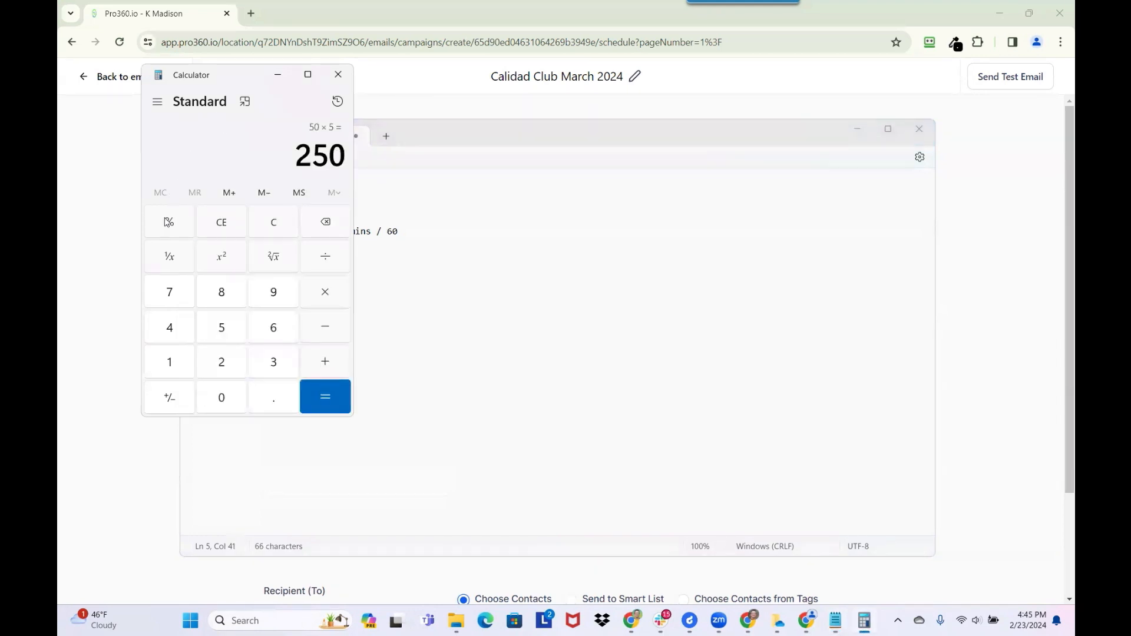
# - Compute 250 ÷ 60 in Calculator and return to the Notepad notes
pyautogui.click(325, 261)
pyautogui.click(272, 331)
pyautogui.click(235, 400)
pyautogui.click(327, 394)
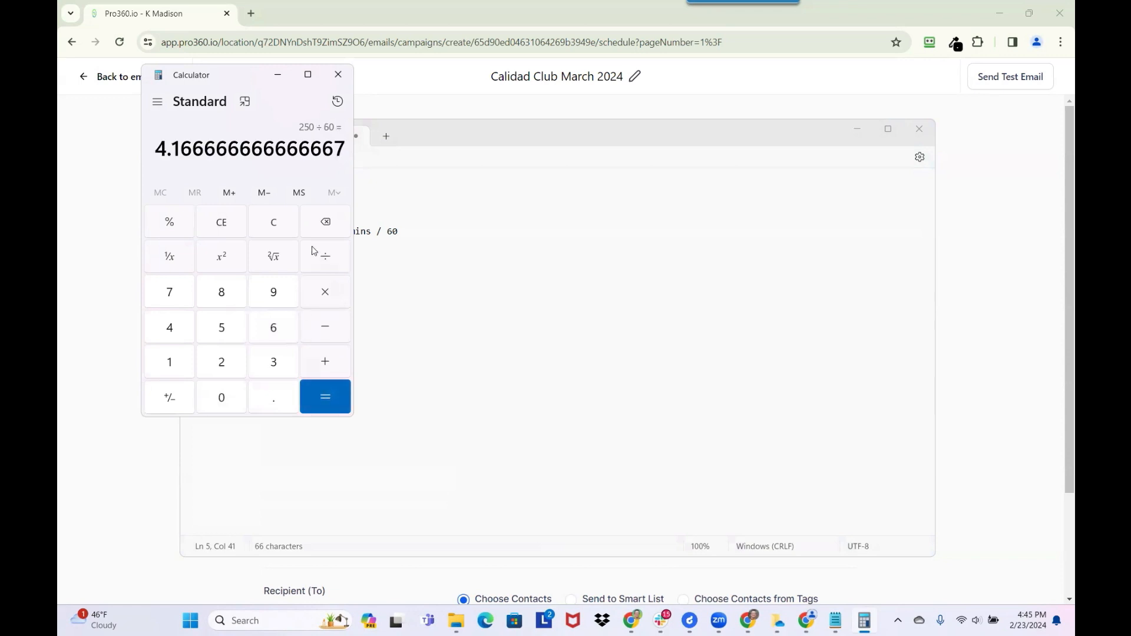
pyautogui.click(517, 273)
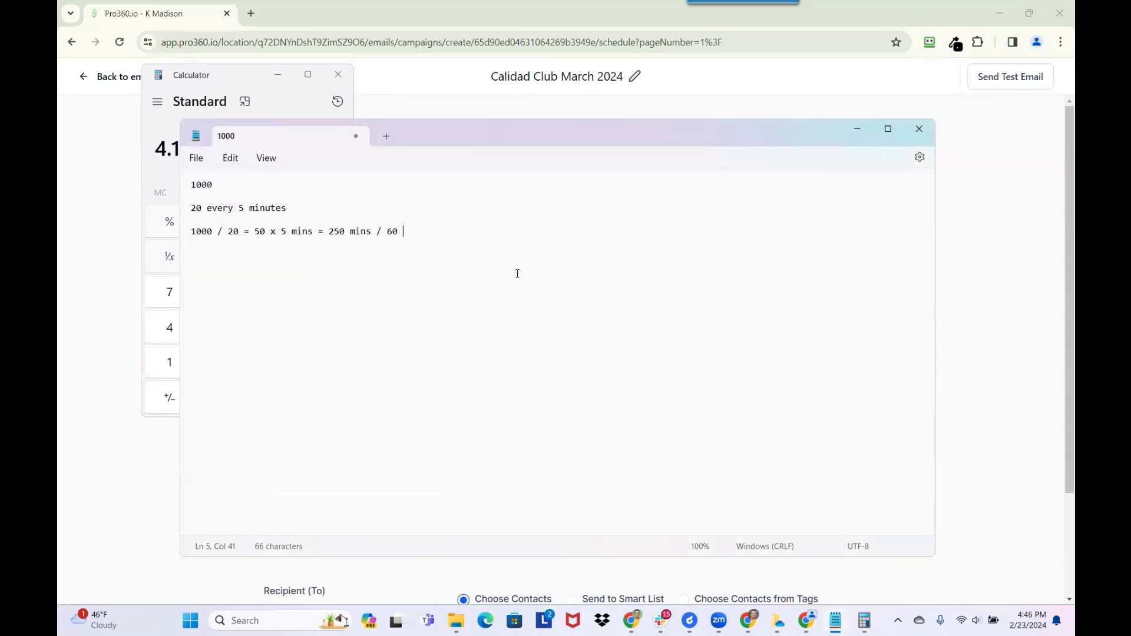
# - Finish with '= 4 hrs', then add '40 every 5 minutes', '80 every 8 minutes' and '1000' lines
pyautogui.write('= 4 hrs')
pyautogui.press('Return')
pyautogui.press('Return')
pyautogui.write('40 every 5 minut')
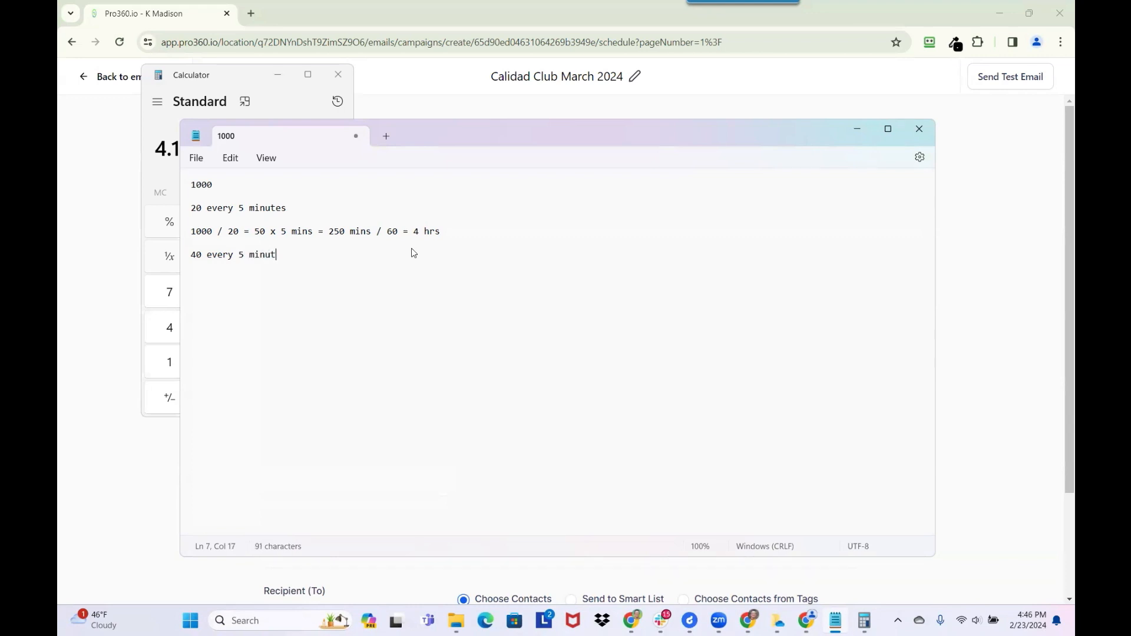
pyautogui.write('es')
pyautogui.press('Return')
pyautogui.press('Return')
pyautogui.write('80 every 8 minutes')
pyautogui.press('Return')
pyautogui.press('Return')
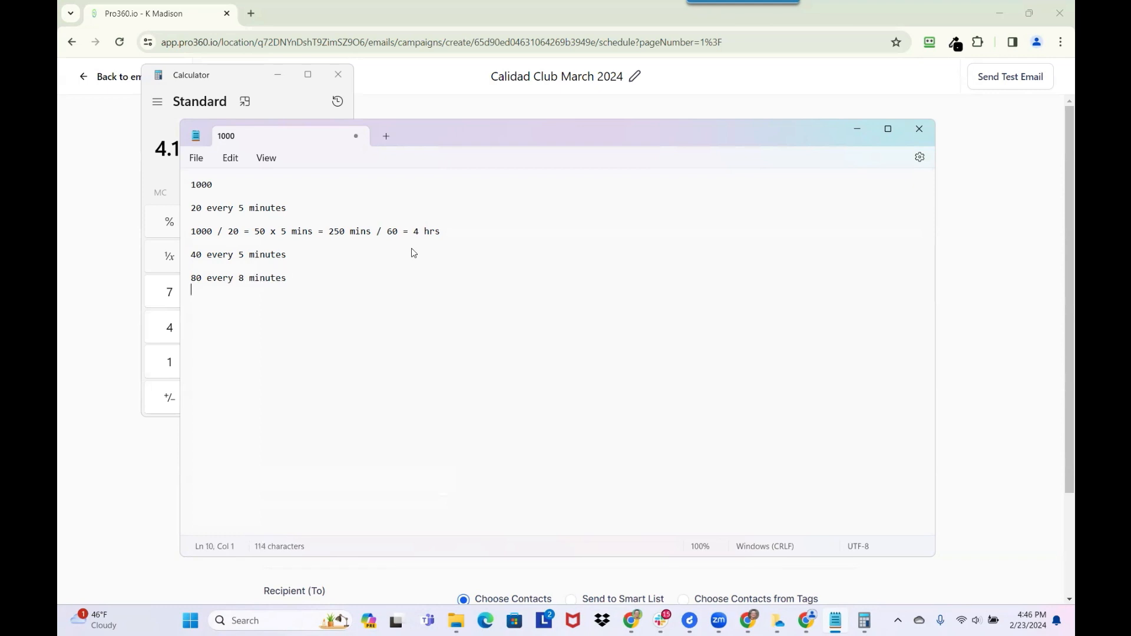
pyautogui.write('1000')
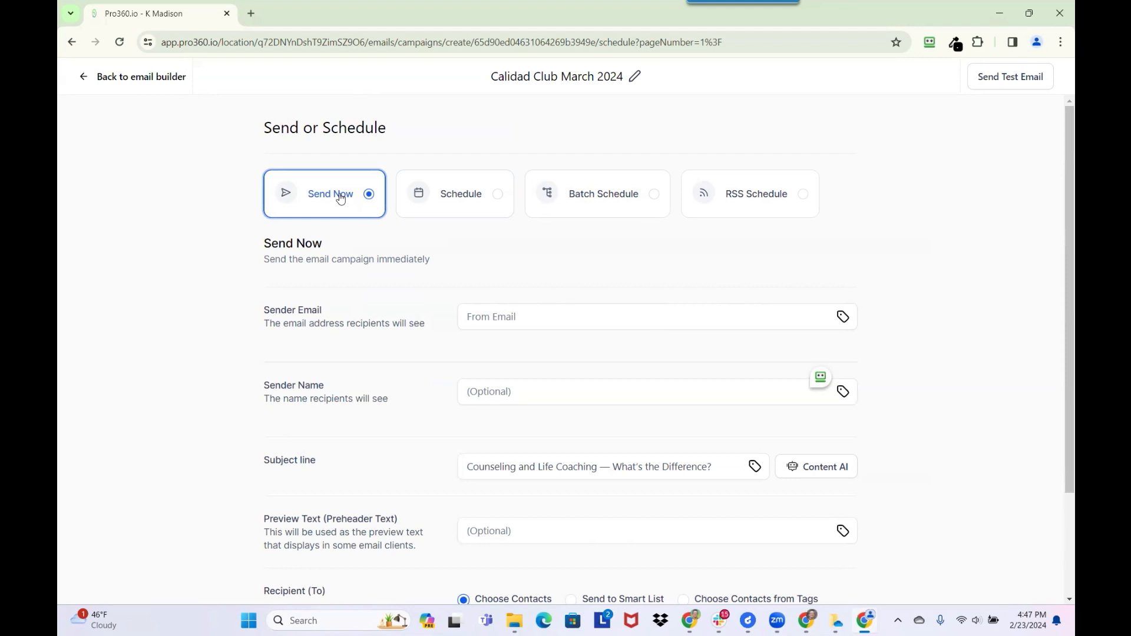
# - Choose Schedule with Batch Schedule and set the batch start date to February 26
pyautogui.click(454, 196)
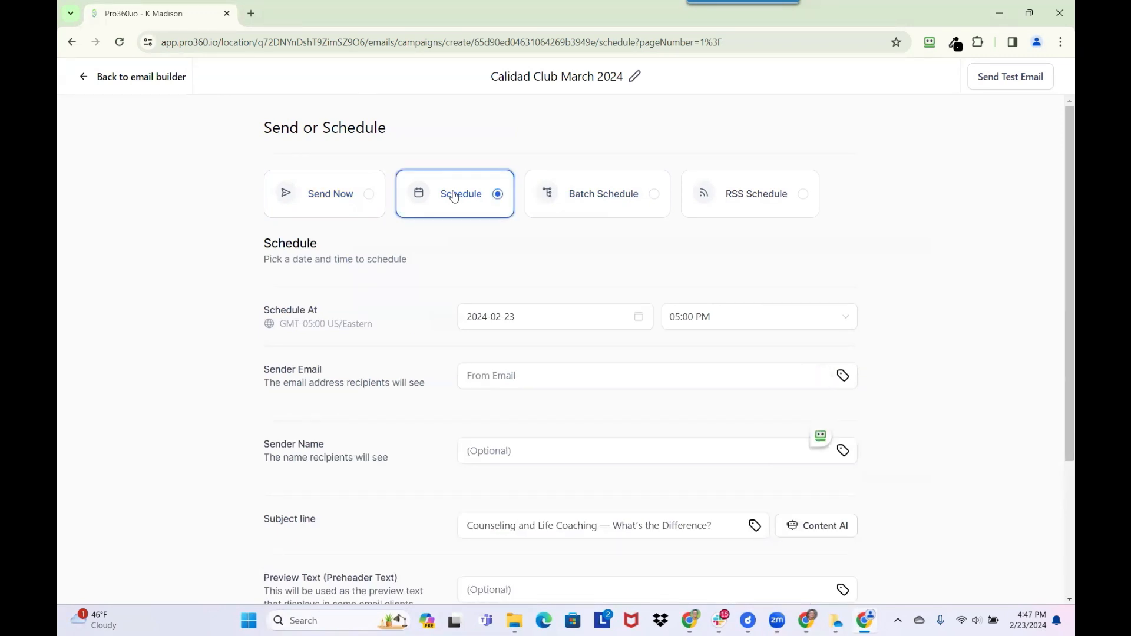
pyautogui.click(604, 198)
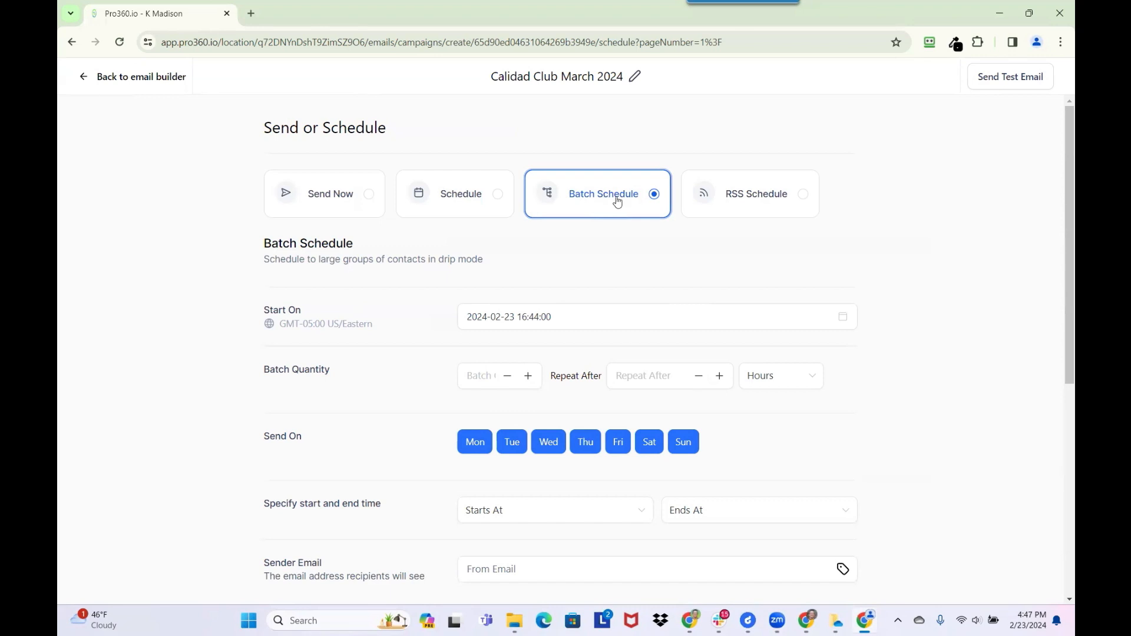
pyautogui.click(511, 316)
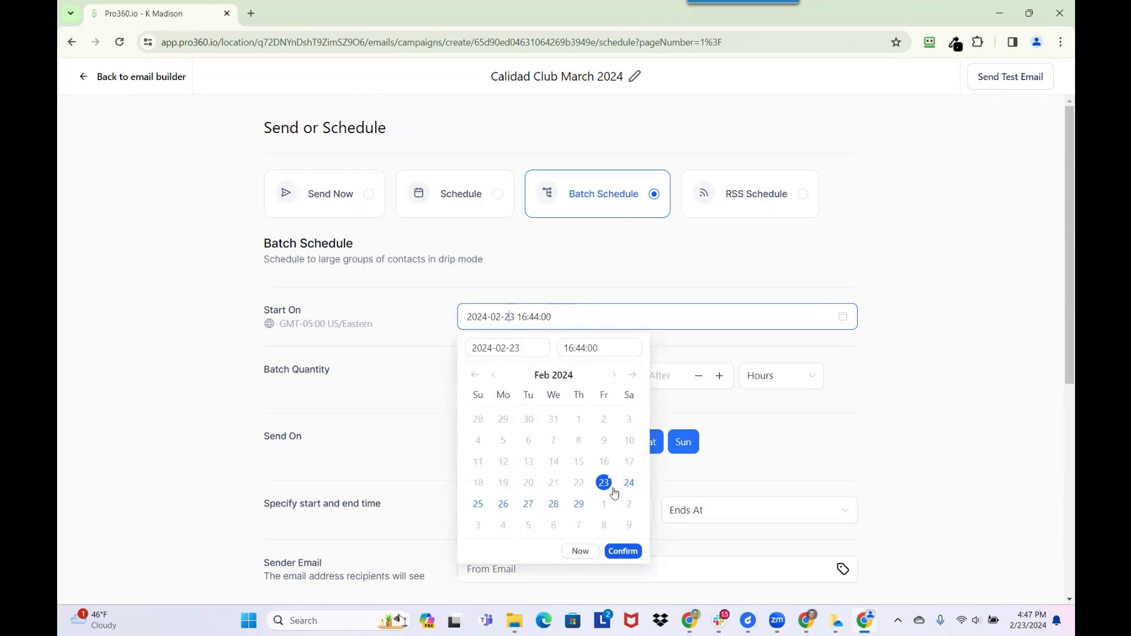
pyautogui.click(504, 505)
# - Set the batch start time to 12:00:00 and confirm the 2024-02-26 start
pyautogui.click(571, 347)
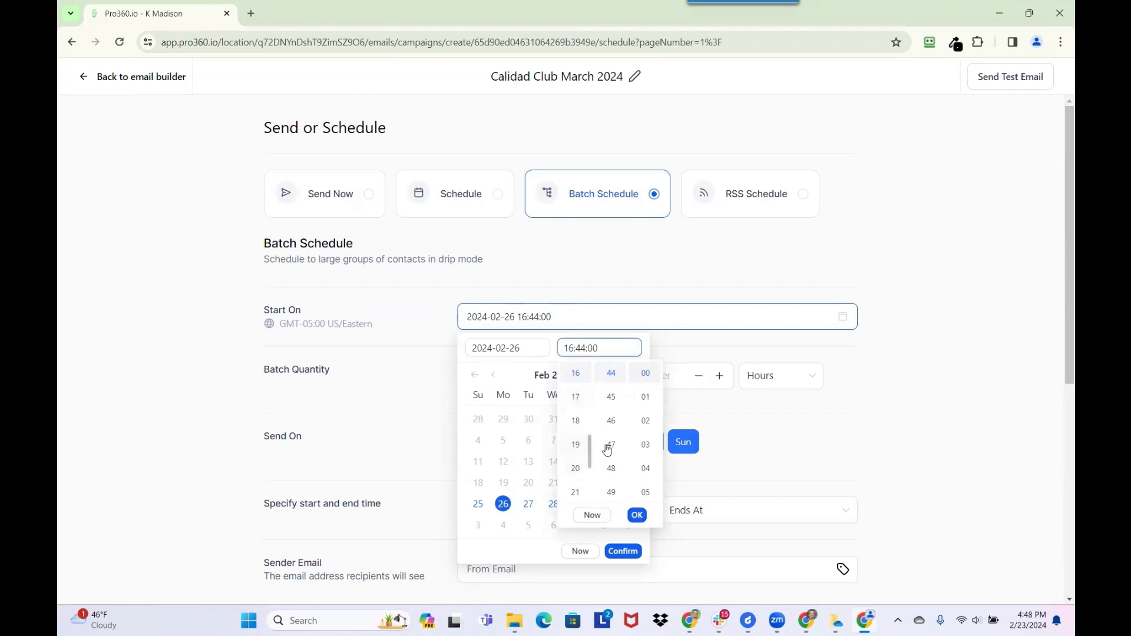
pyautogui.scroll(5, 574, 433)
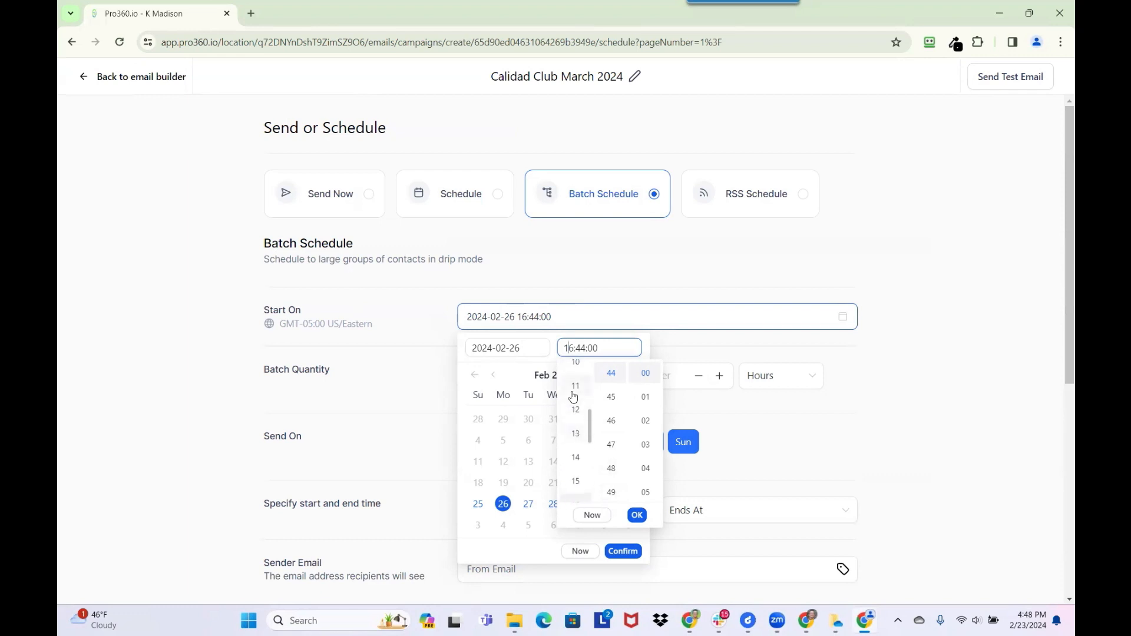
pyautogui.click(575, 409)
pyautogui.scroll(1, 600, 390)
pyautogui.scroll(20, 606, 389)
pyautogui.click(613, 375)
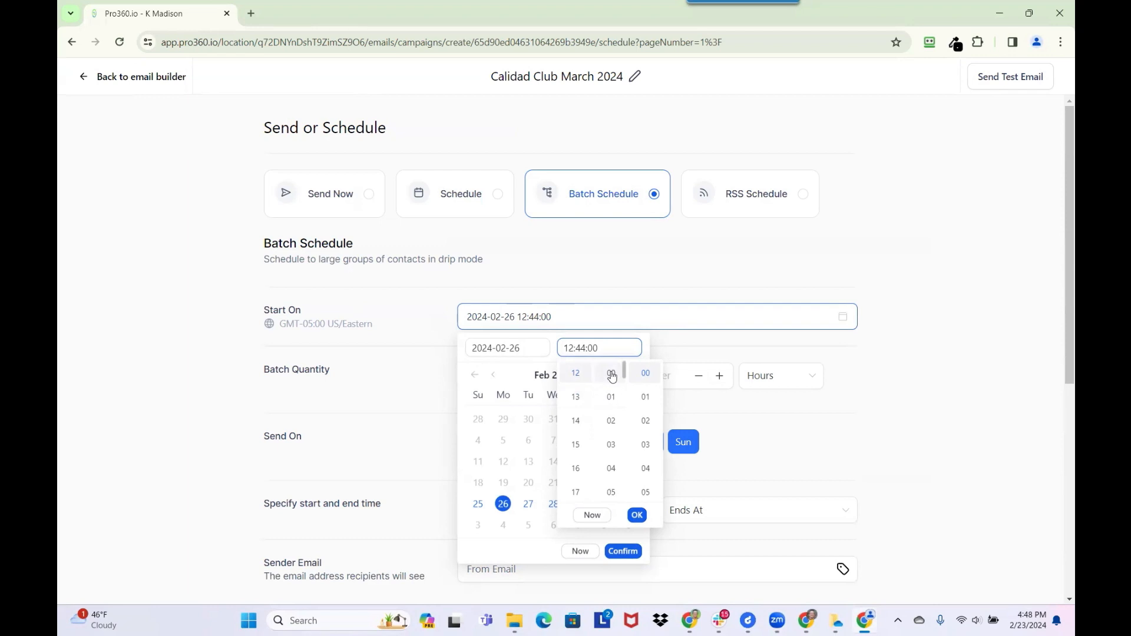
pyautogui.click(639, 516)
pyautogui.click(618, 552)
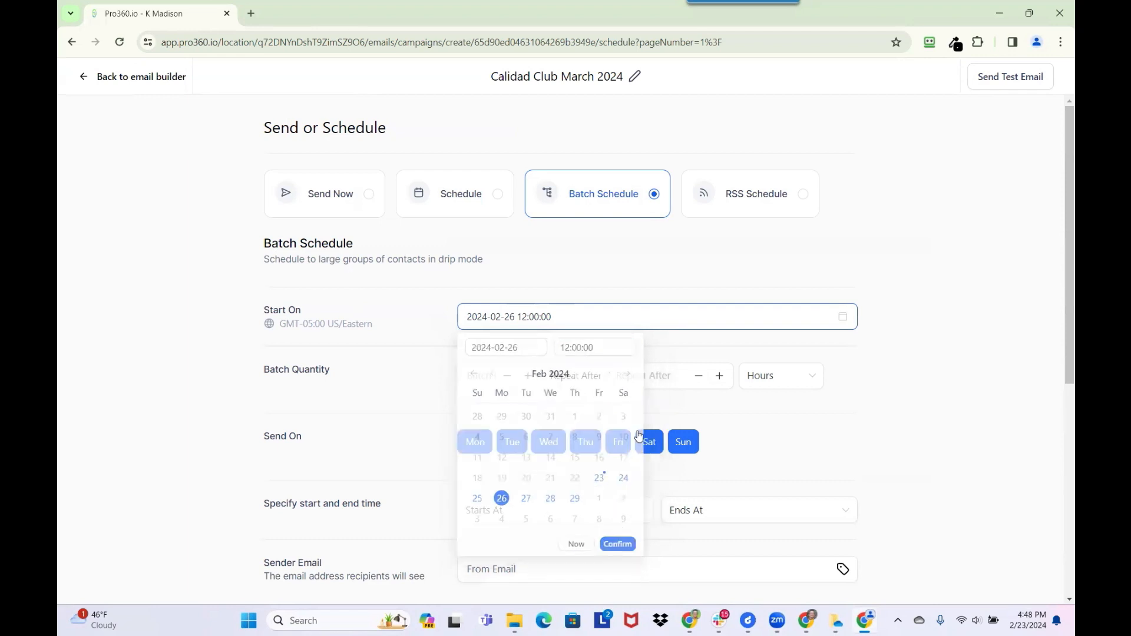
# - Set batches of 20 contacts repeating every 5 minutes, and deselect Sunday
pyautogui.click(495, 378)
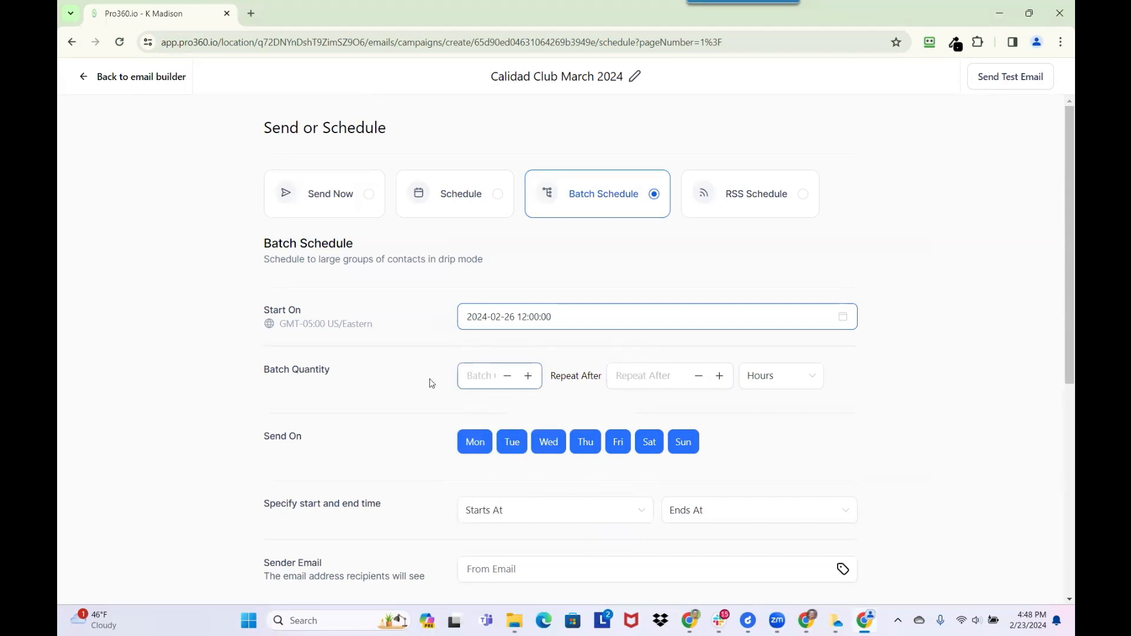
pyautogui.click(476, 377)
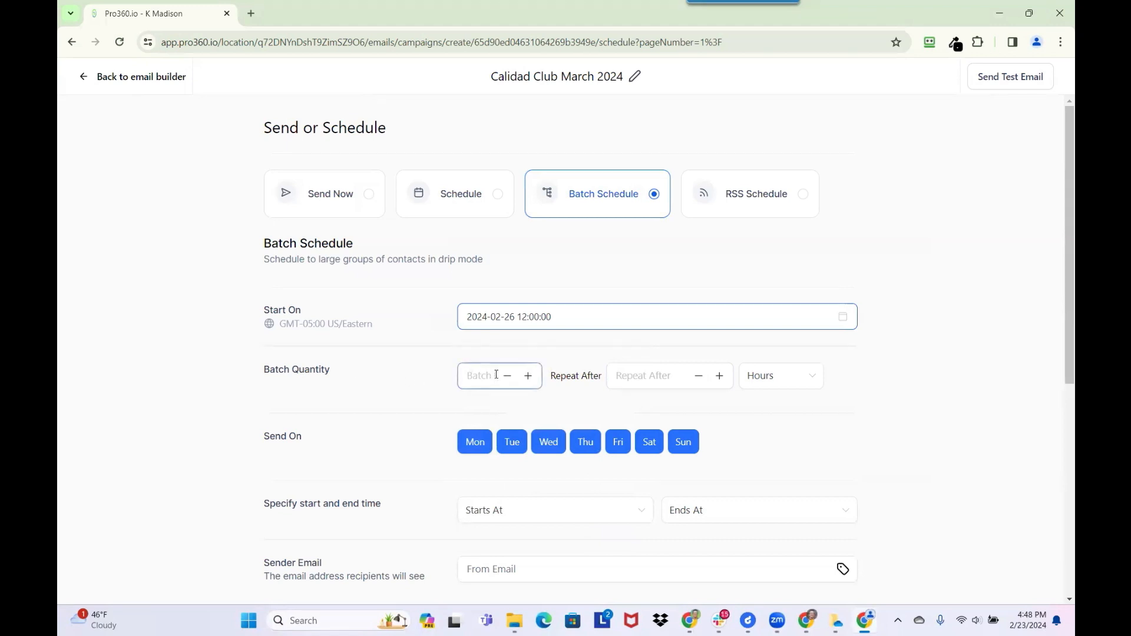
pyautogui.write('20')
pyautogui.click(612, 370)
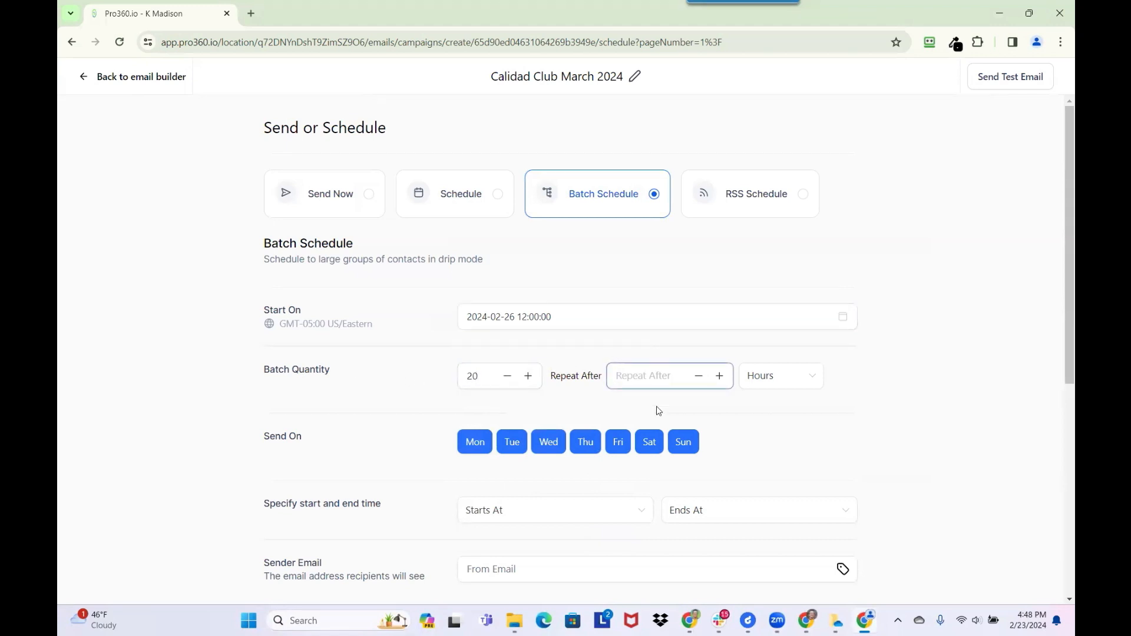
pyautogui.write('5')
pyautogui.click(772, 375)
pyautogui.click(770, 451)
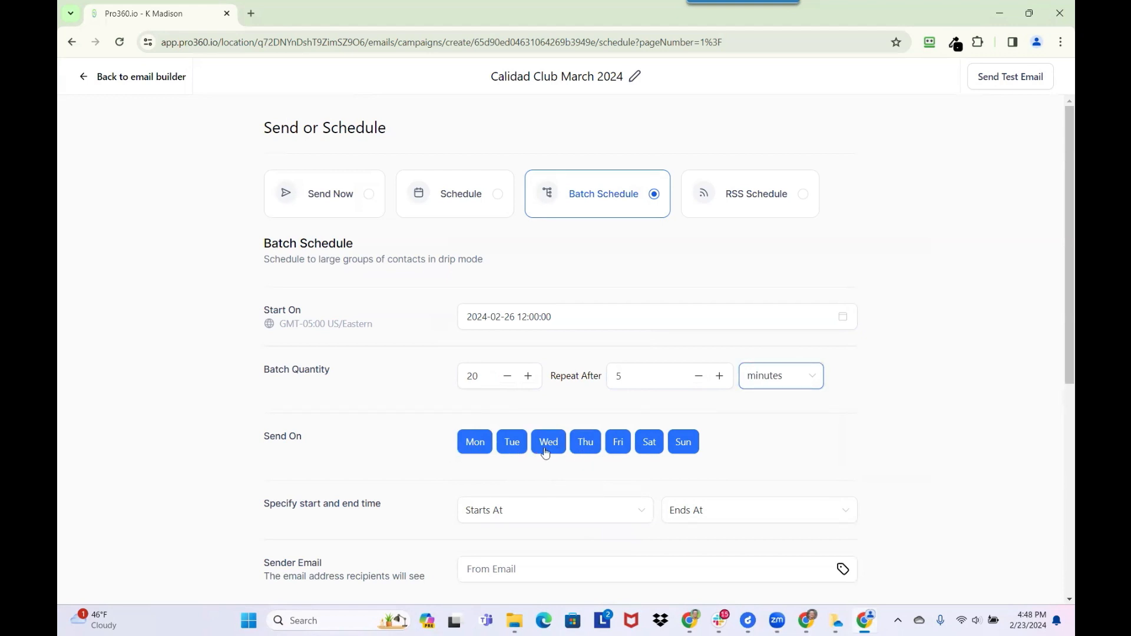
pyautogui.click(676, 448)
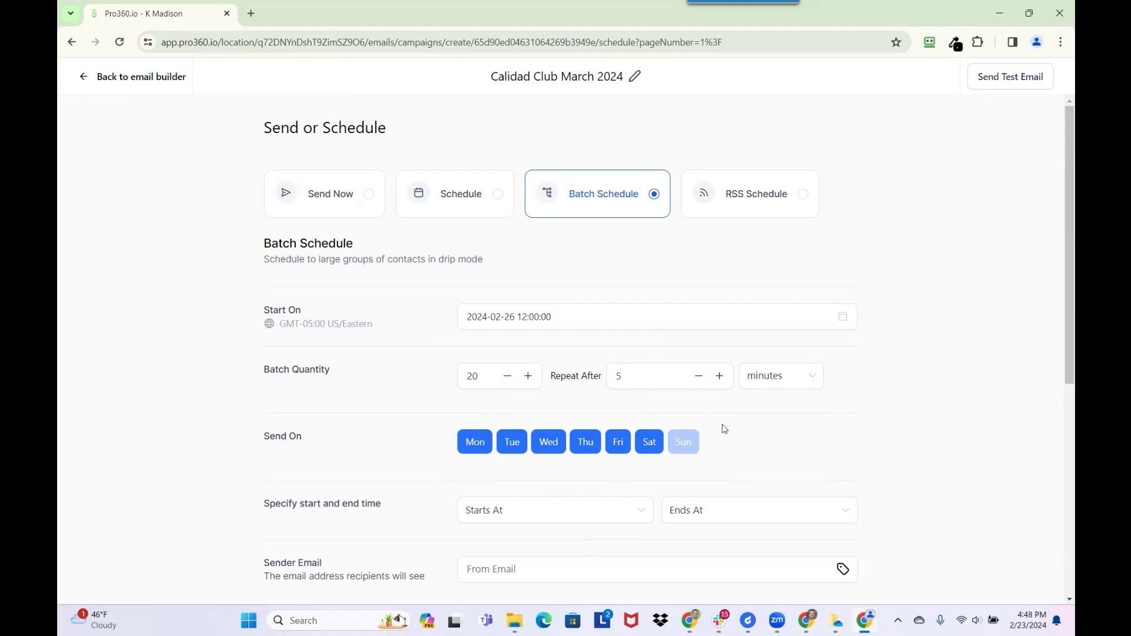
# - Set the daily send window's Starts At time to 08:00 AM
pyautogui.scroll(-1, 742, 433)
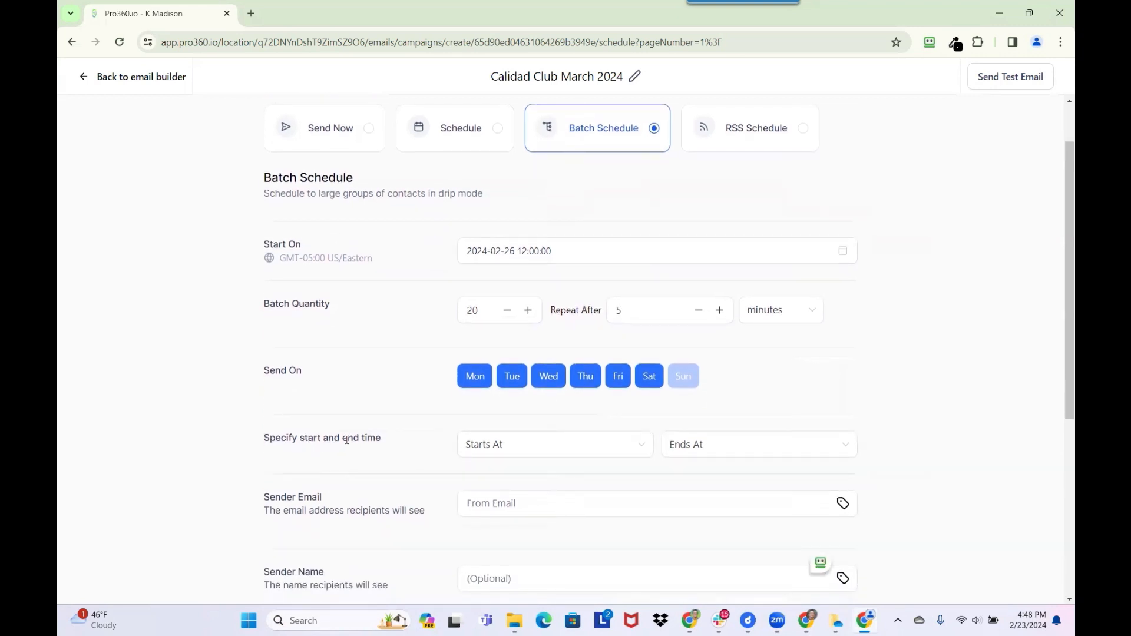
pyautogui.click(530, 445)
pyautogui.scroll(-3, 508, 385)
pyautogui.scroll(-7, 508, 385)
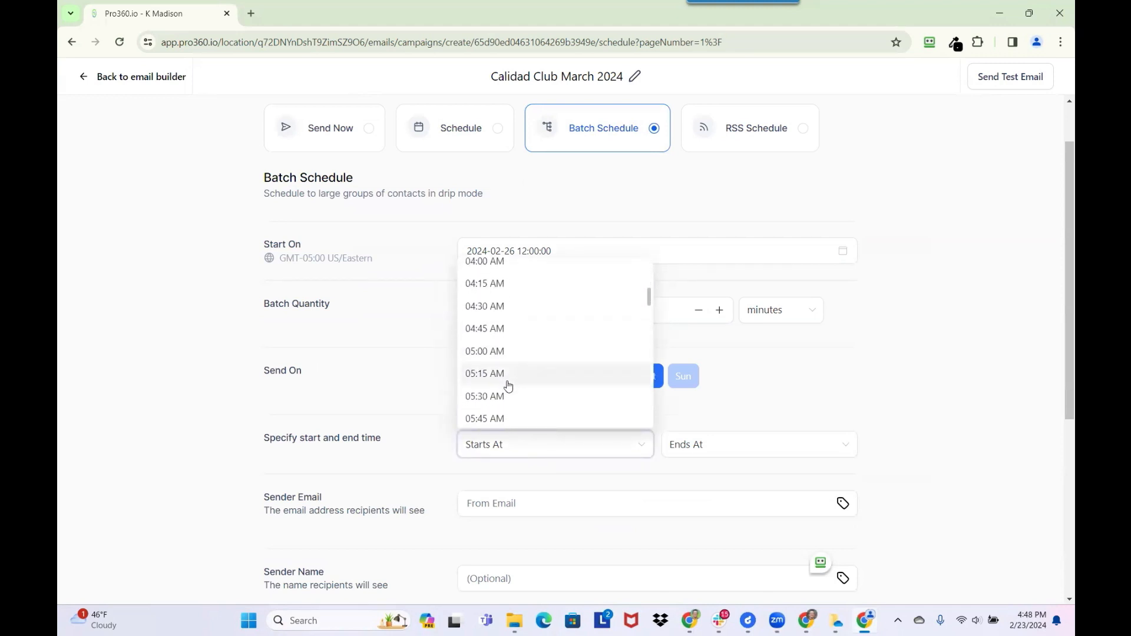
pyautogui.scroll(-1, 508, 384)
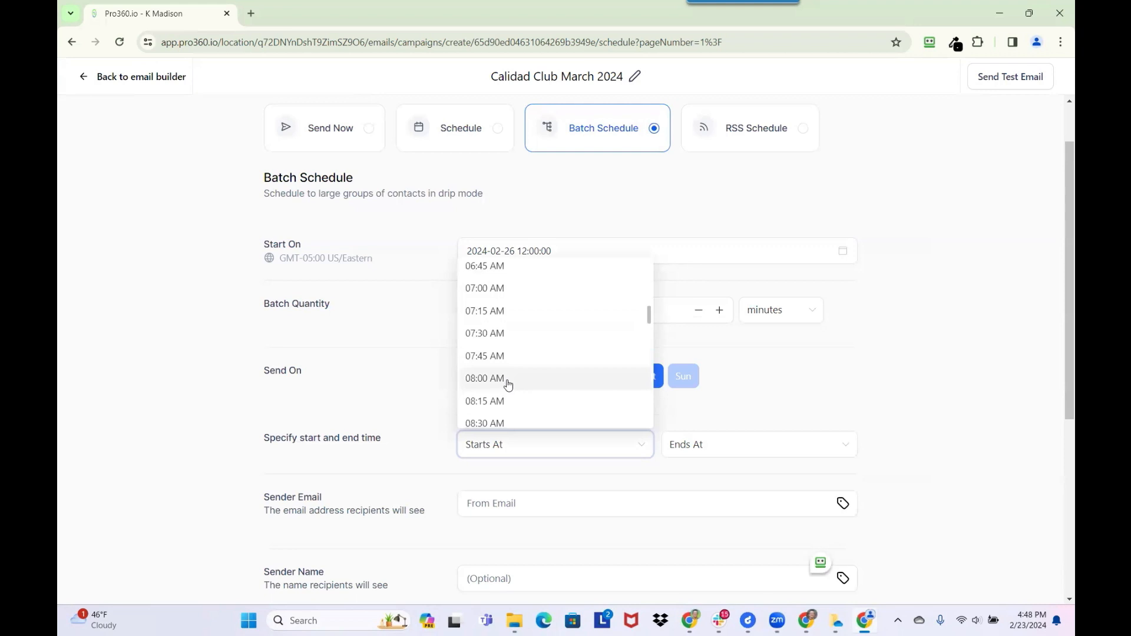
pyautogui.click(508, 381)
# - Set the daily send window's Ends At time to 07:00 PM
pyautogui.click(722, 453)
pyautogui.scroll(-6, 719, 373)
pyautogui.scroll(-20, 719, 373)
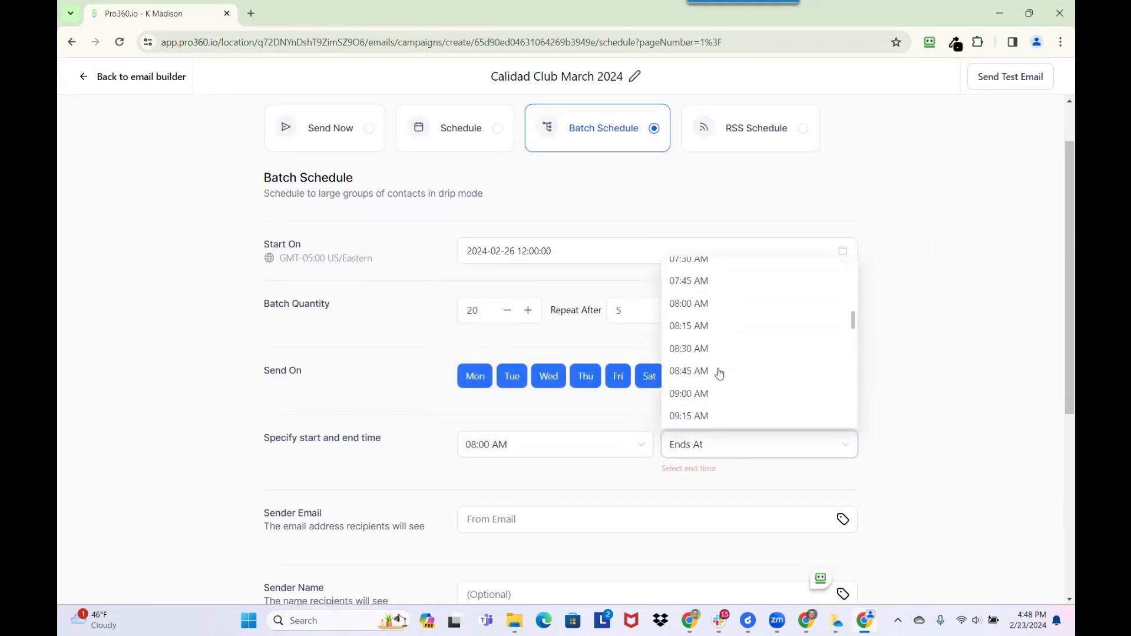
pyautogui.scroll(-10, 719, 373)
pyautogui.scroll(4, 717, 371)
pyautogui.scroll(5, 698, 321)
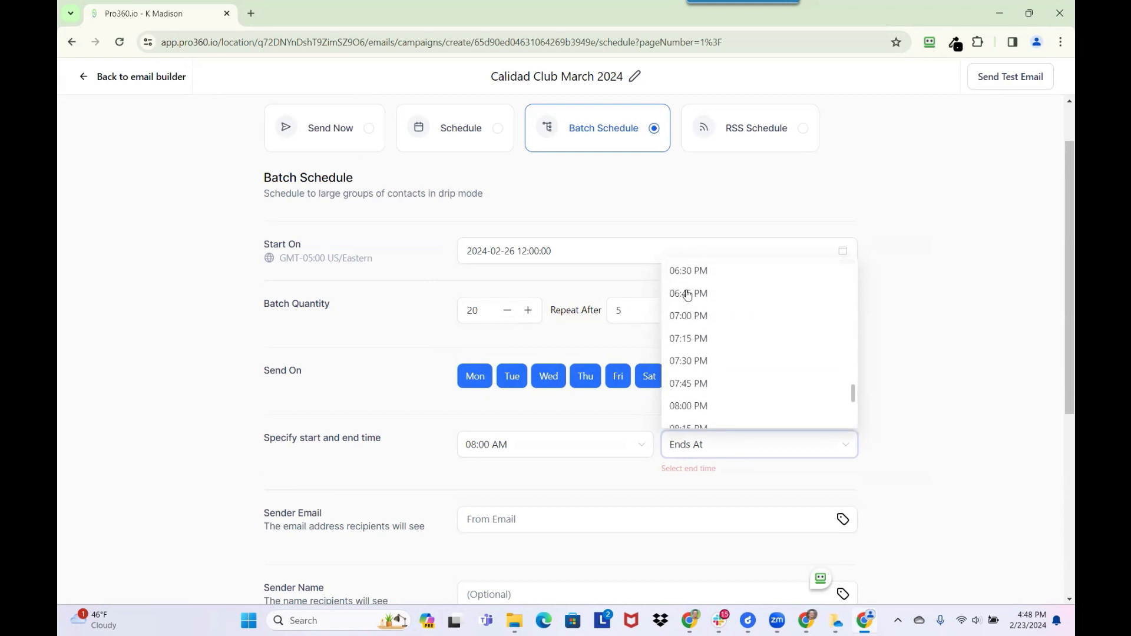
pyautogui.click(701, 372)
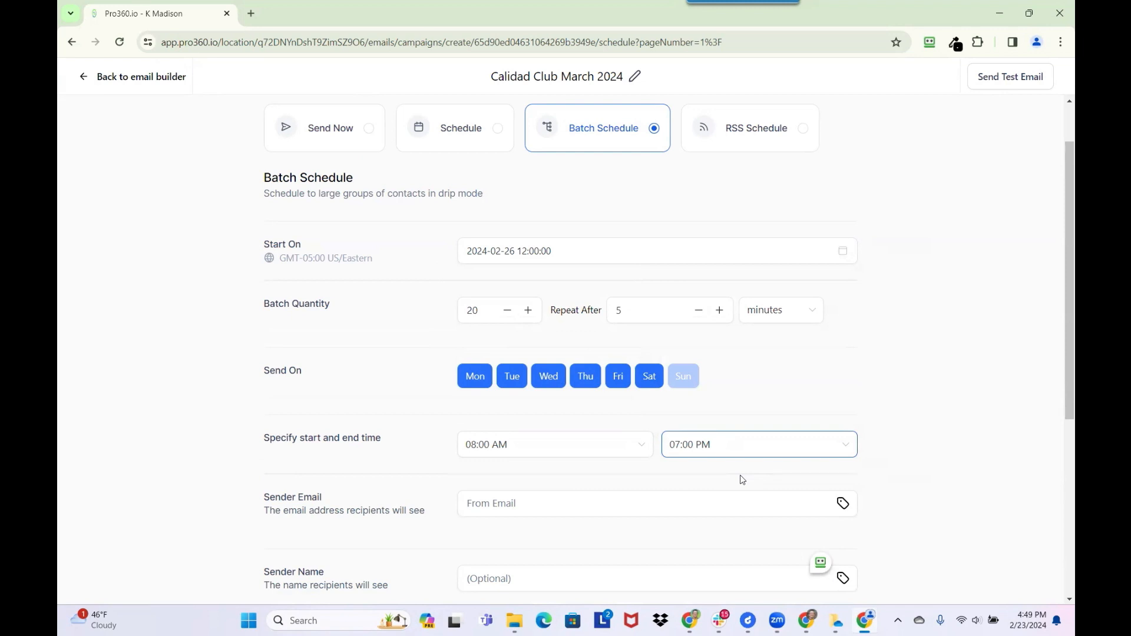
pyautogui.scroll(-2, 524, 408)
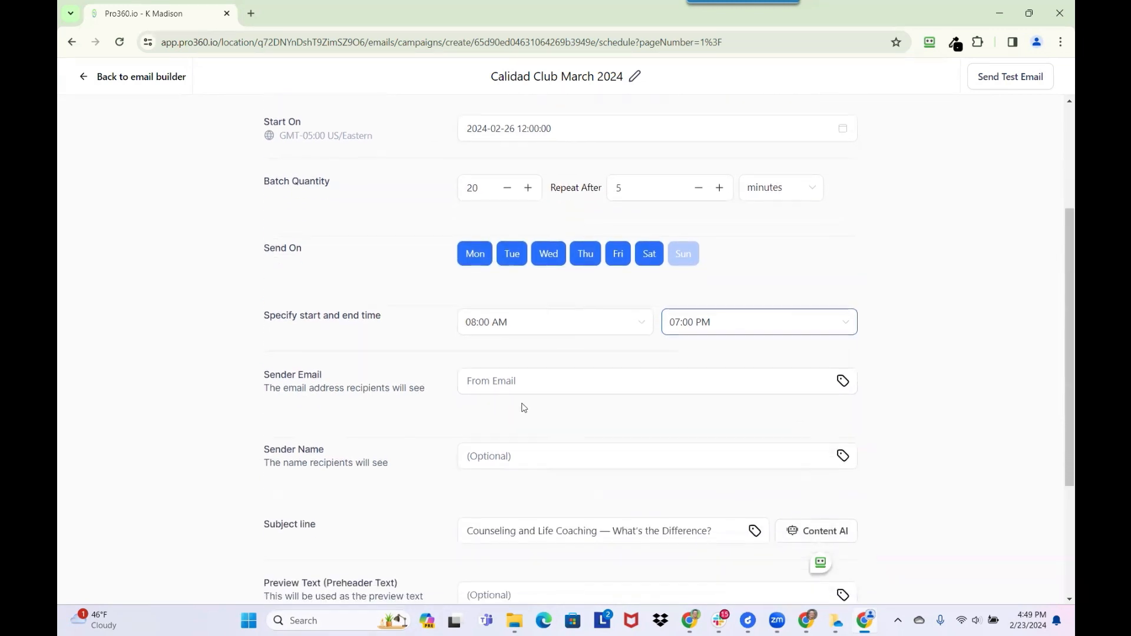
# - Enter the sender's full name in the Sender Name field
pyautogui.click(526, 377)
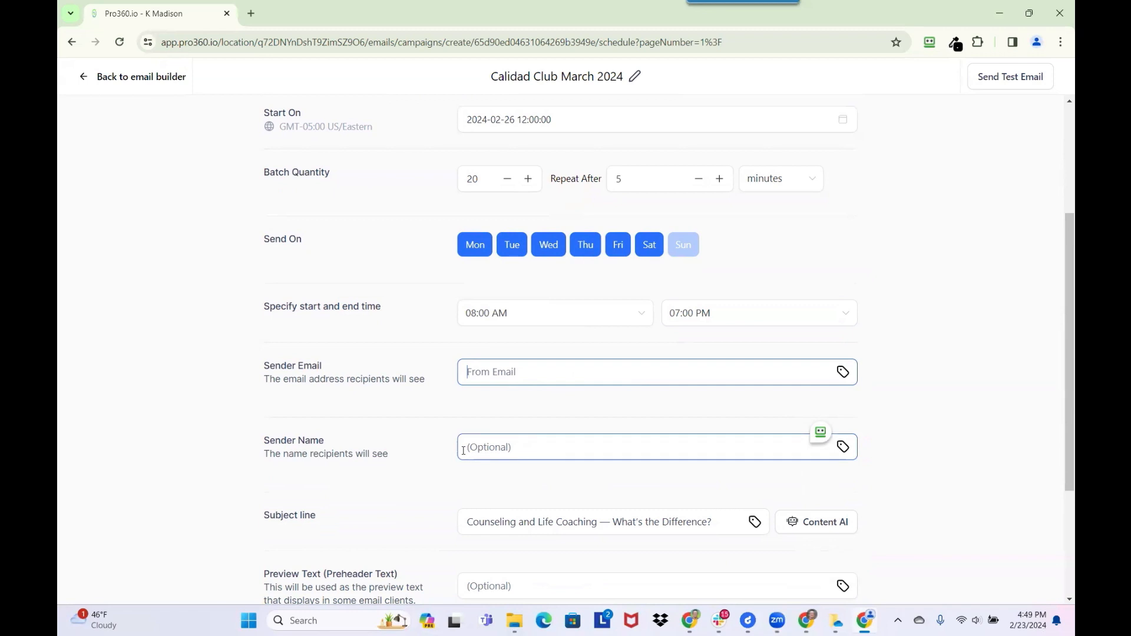
pyautogui.click(528, 449)
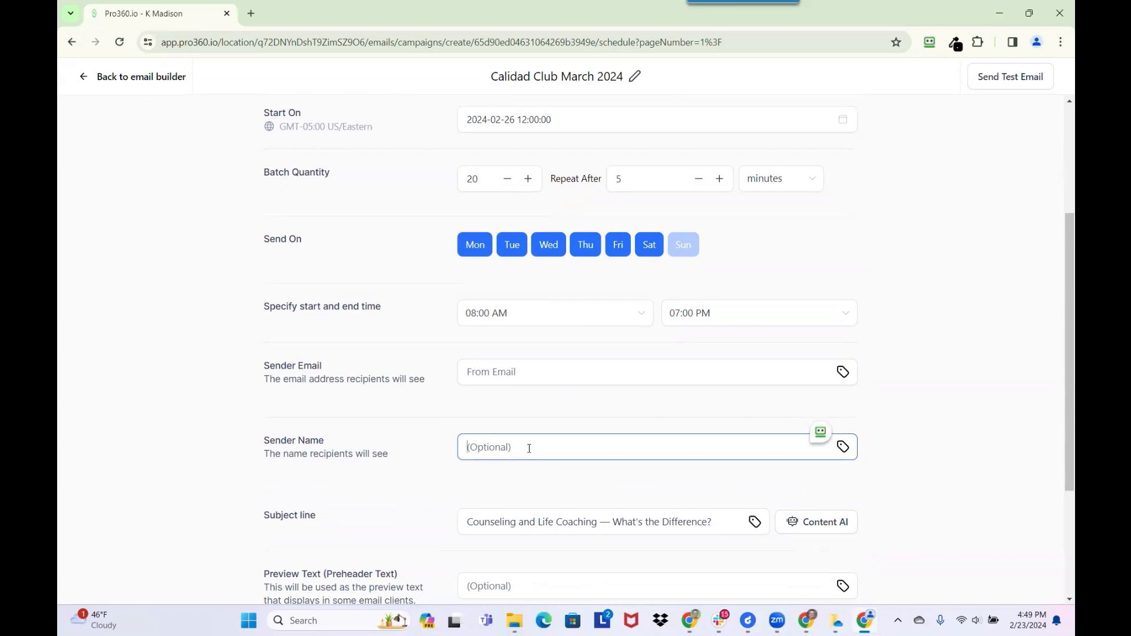
pyautogui.write('Sh')
pyautogui.press('BackSpace')
pyautogui.press('BackSpace')
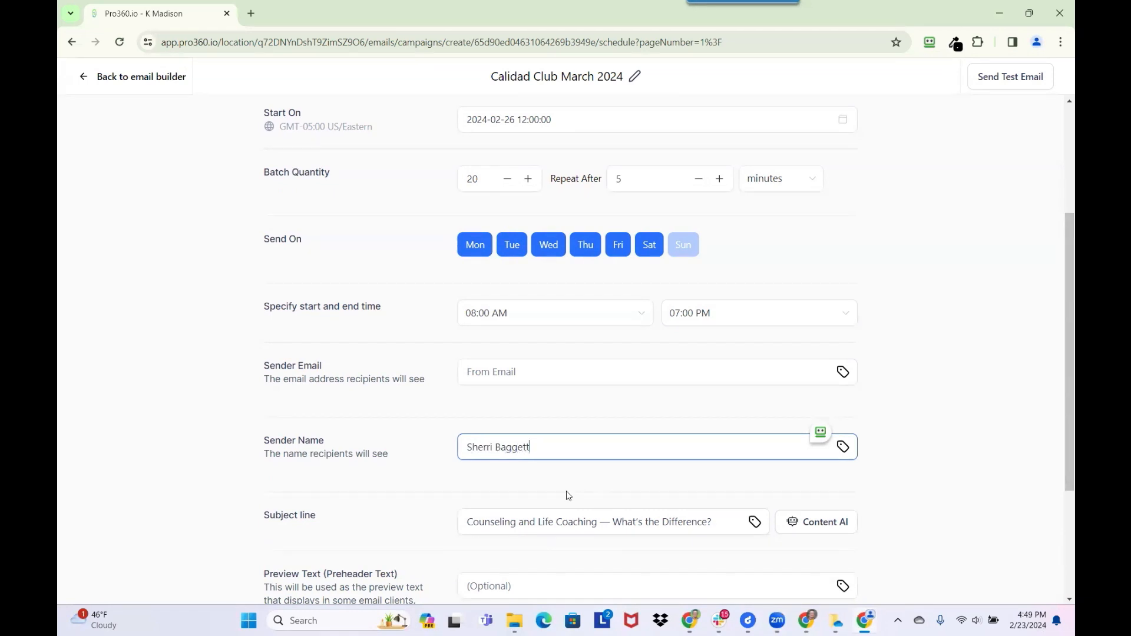
# - Select and delete the existing subject line text
pyautogui.click(709, 530)
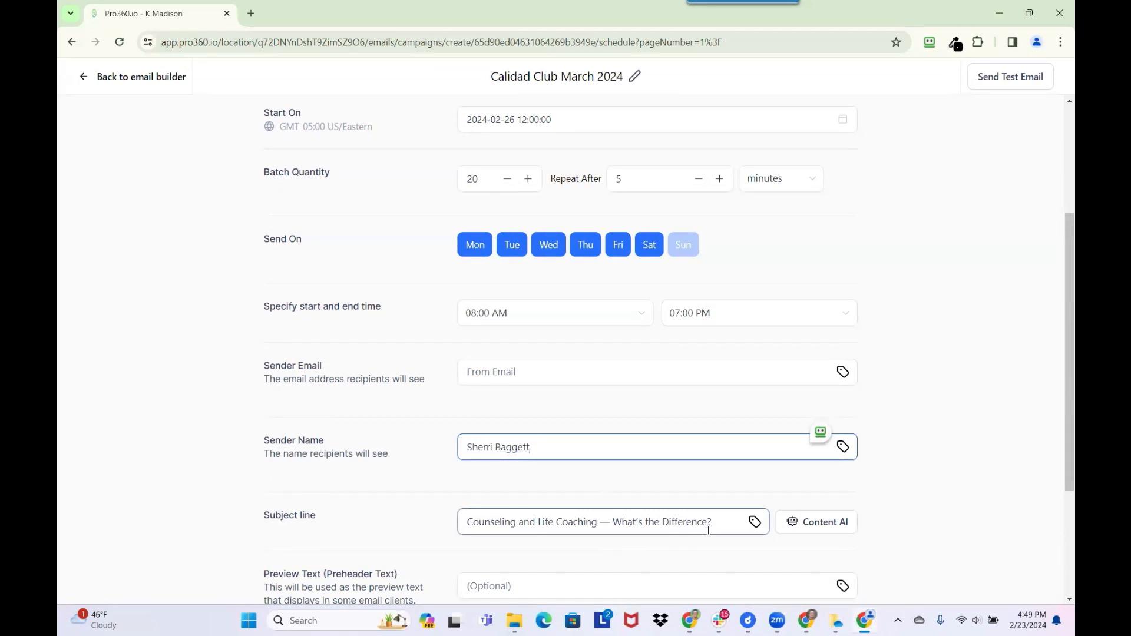
pyautogui.tripleClick(475, 526)
pyautogui.press('BackSpace')
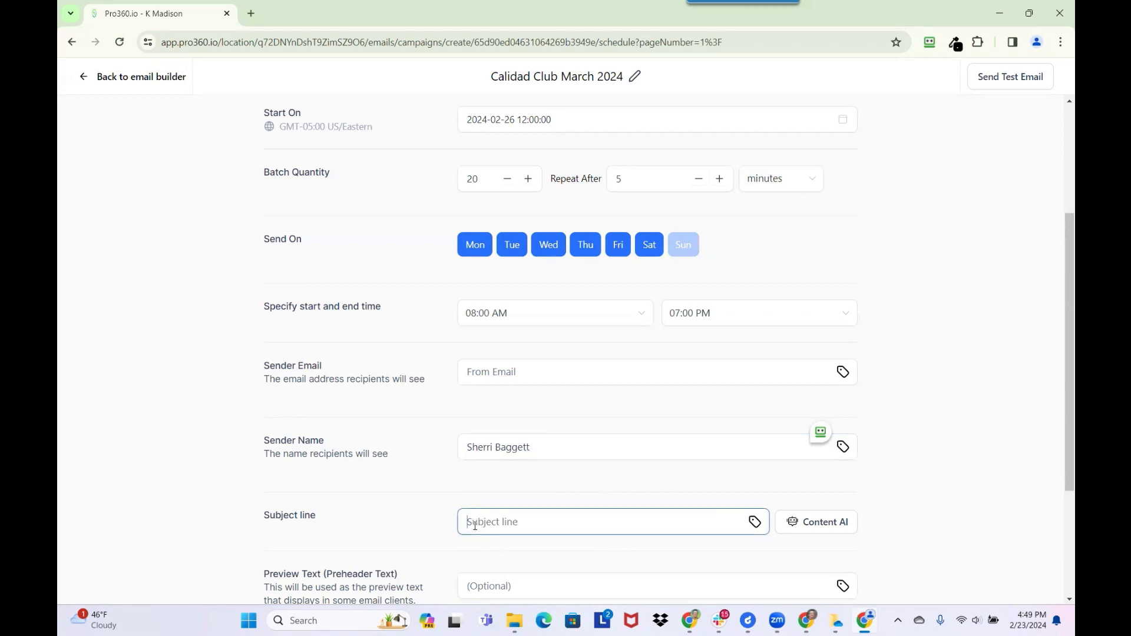
pyautogui.scroll(-3, 498, 423)
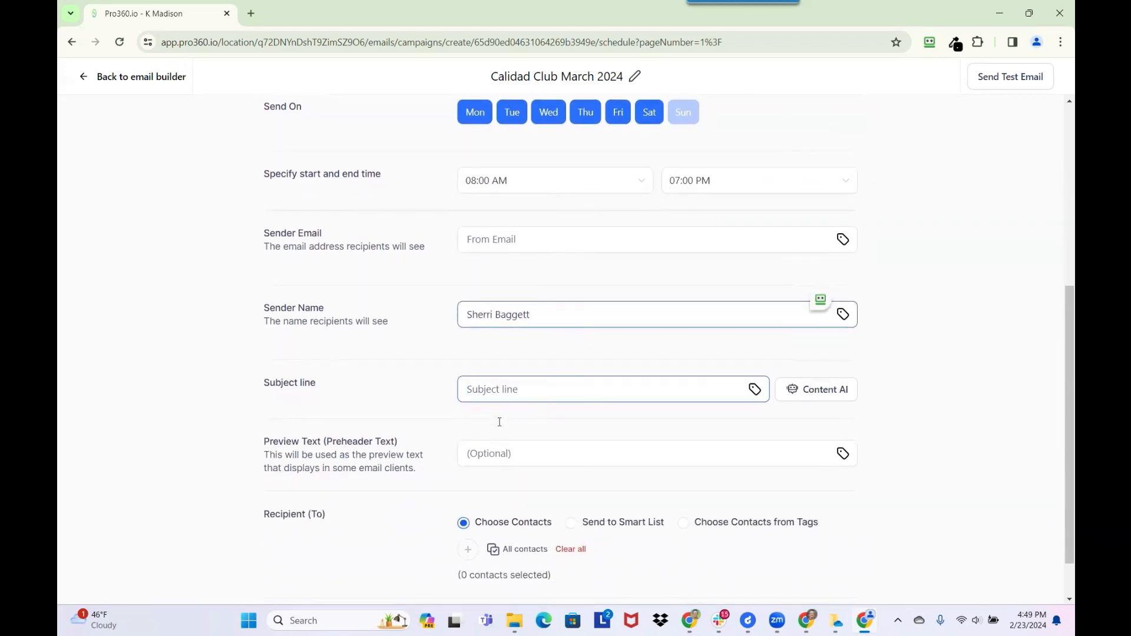
# - Enter 'Calidad Club - March 2024 Edition' as the subject line, fixing a typo along the way
pyautogui.write('Calidad')
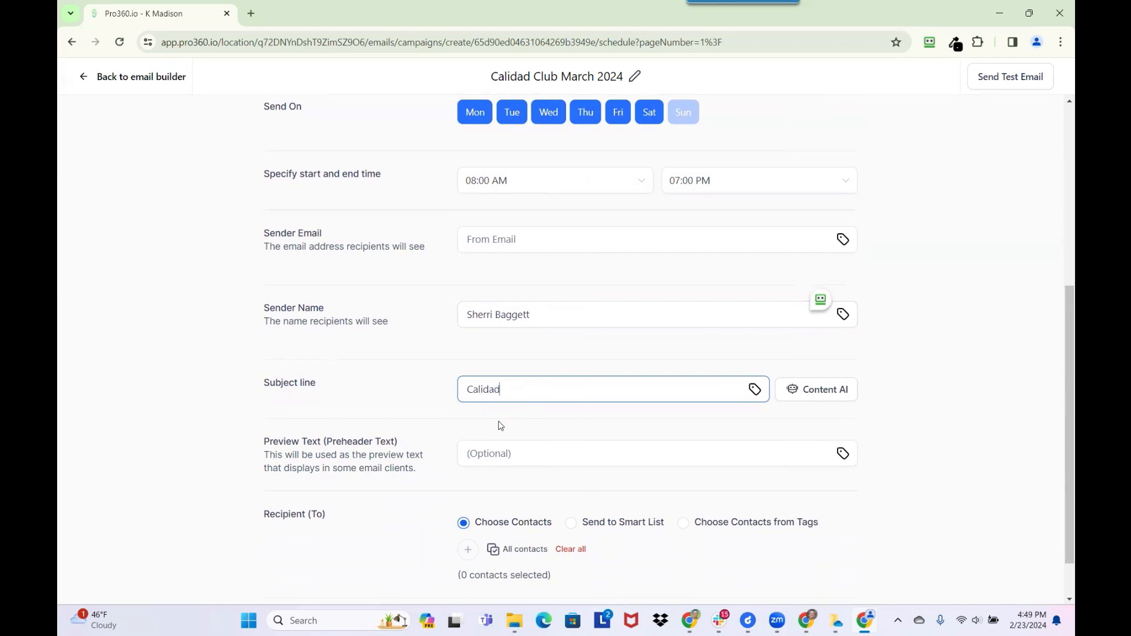
pyautogui.write(' GrClub - Ma')
pyautogui.press('BackSpace')
pyautogui.press('BackSpace')
pyautogui.write('March 2024 Edition')
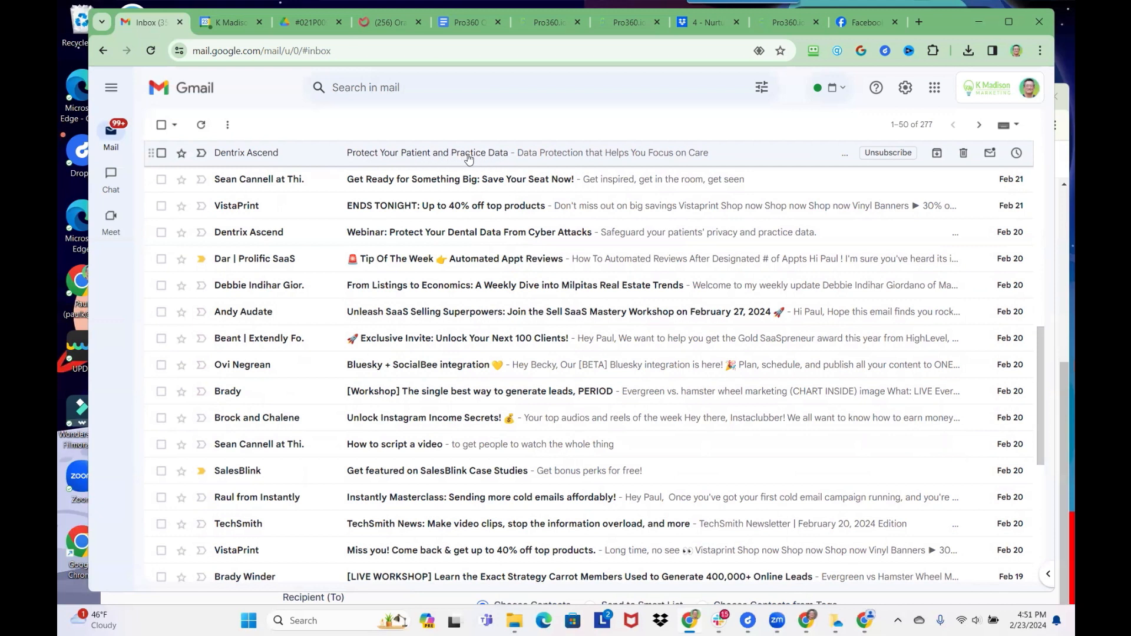
pyautogui.click(514, 158)
pyautogui.scroll(-4, 464, 319)
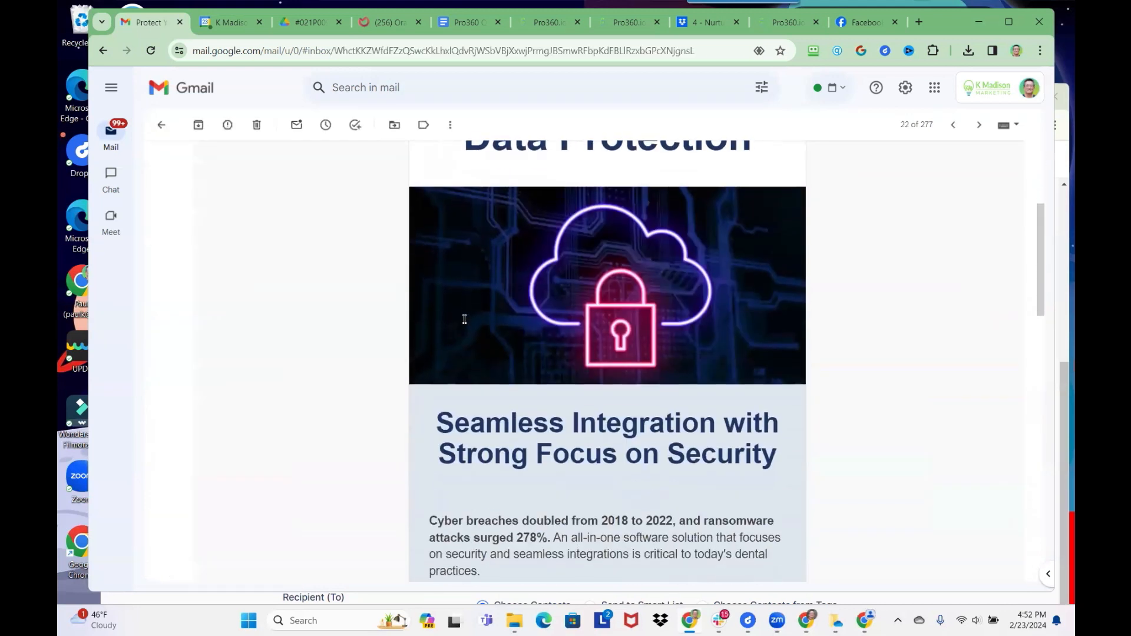
pyautogui.scroll(5, 463, 318)
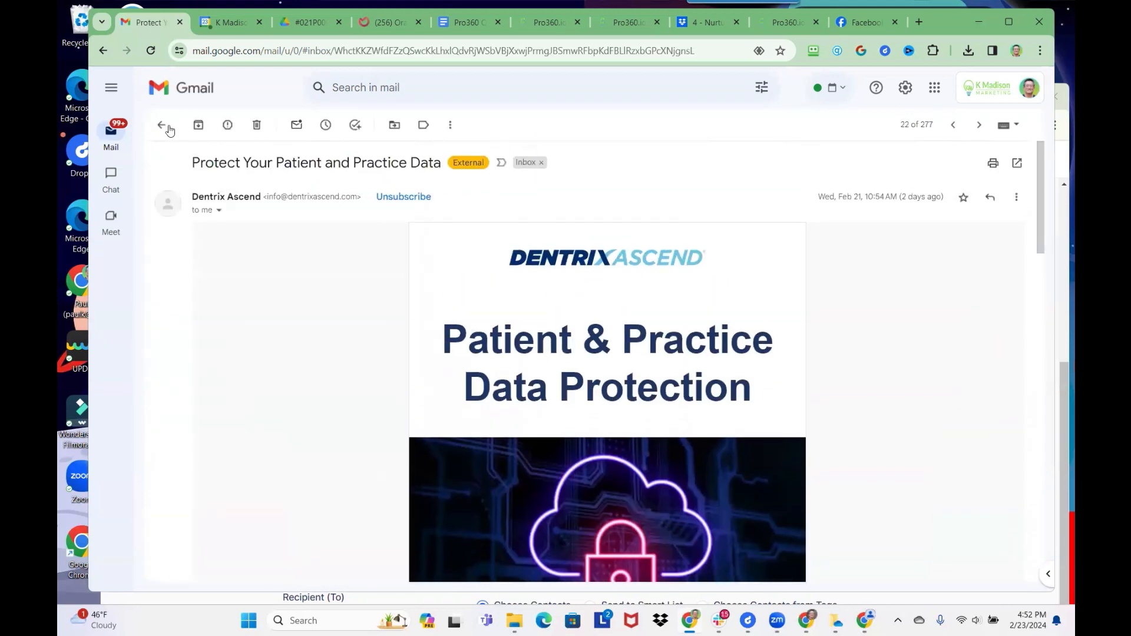
pyautogui.click(168, 128)
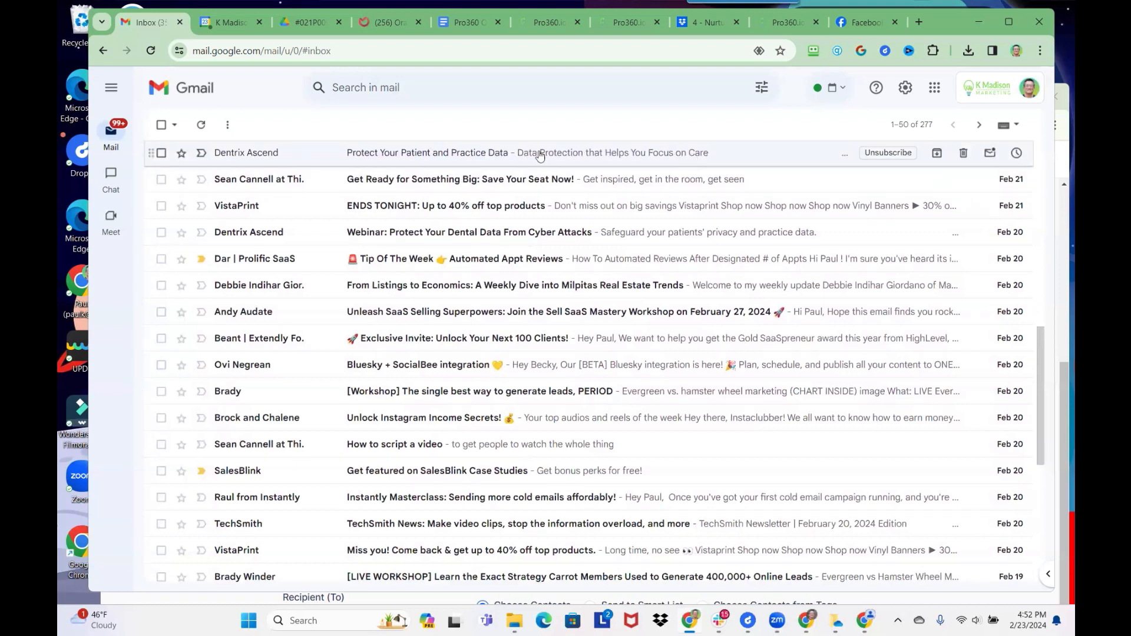
pyautogui.click(409, 156)
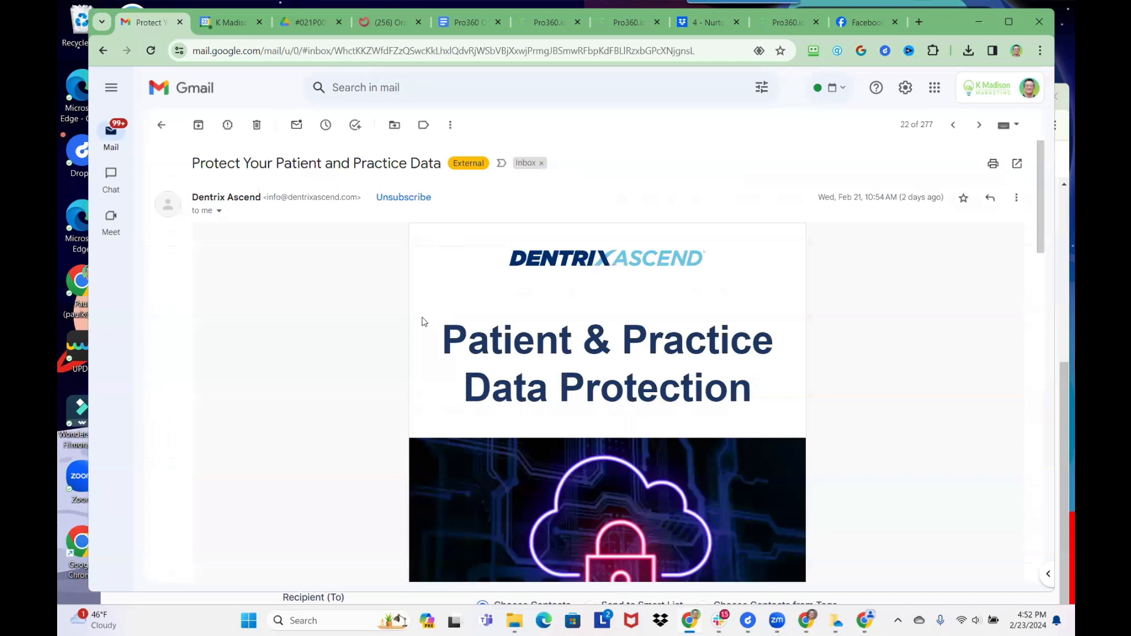
pyautogui.scroll(-4, 434, 399)
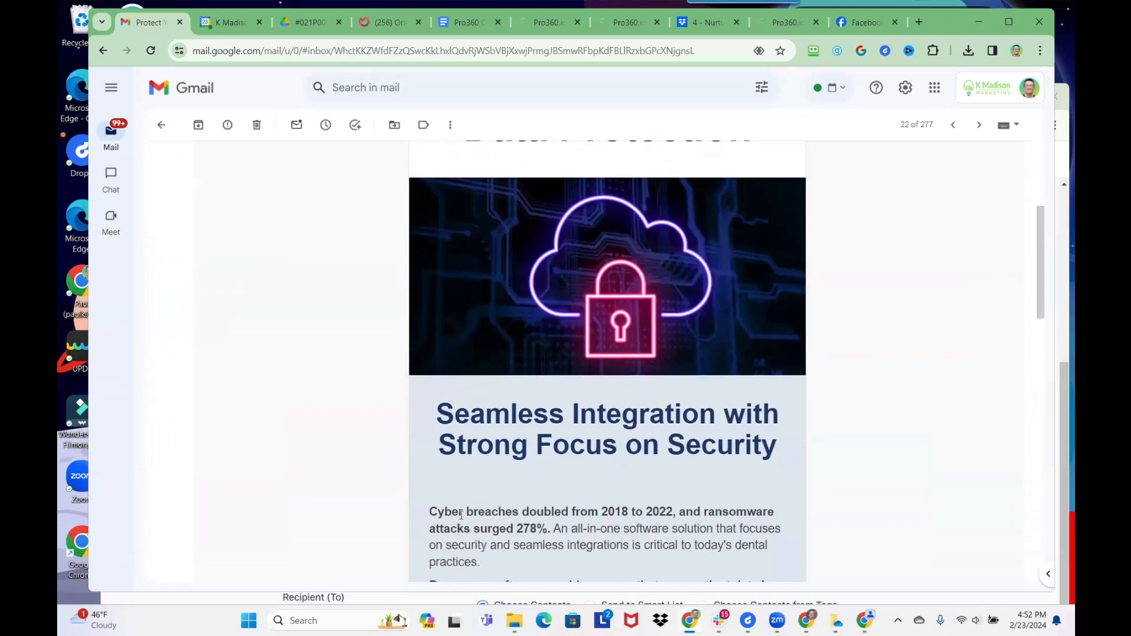
pyautogui.scroll(-1, 420, 493)
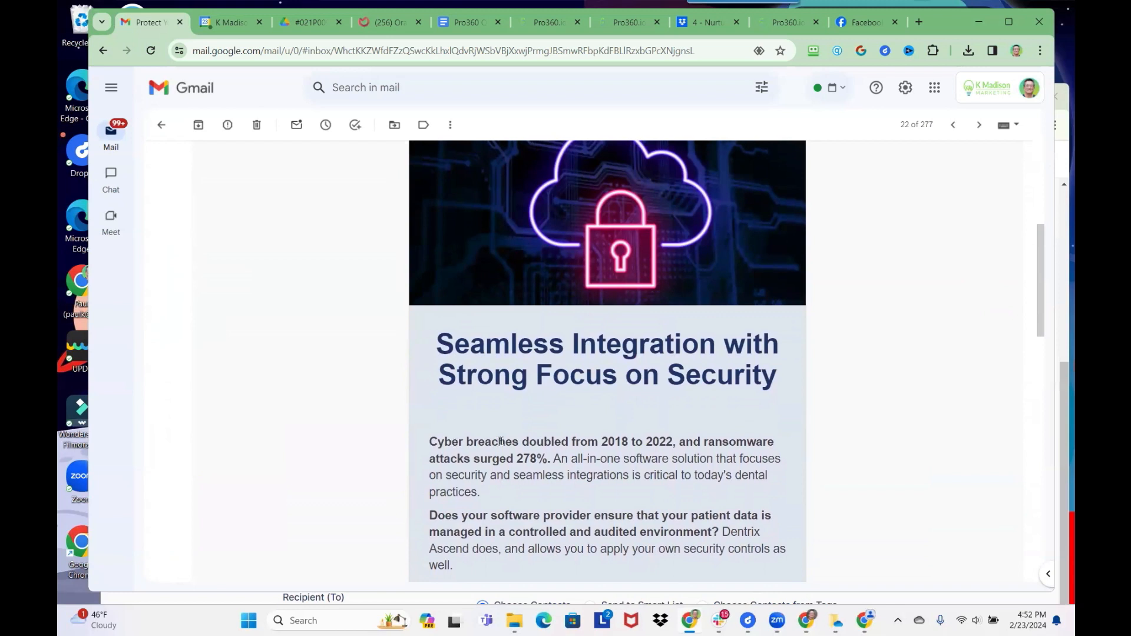
pyautogui.click(161, 124)
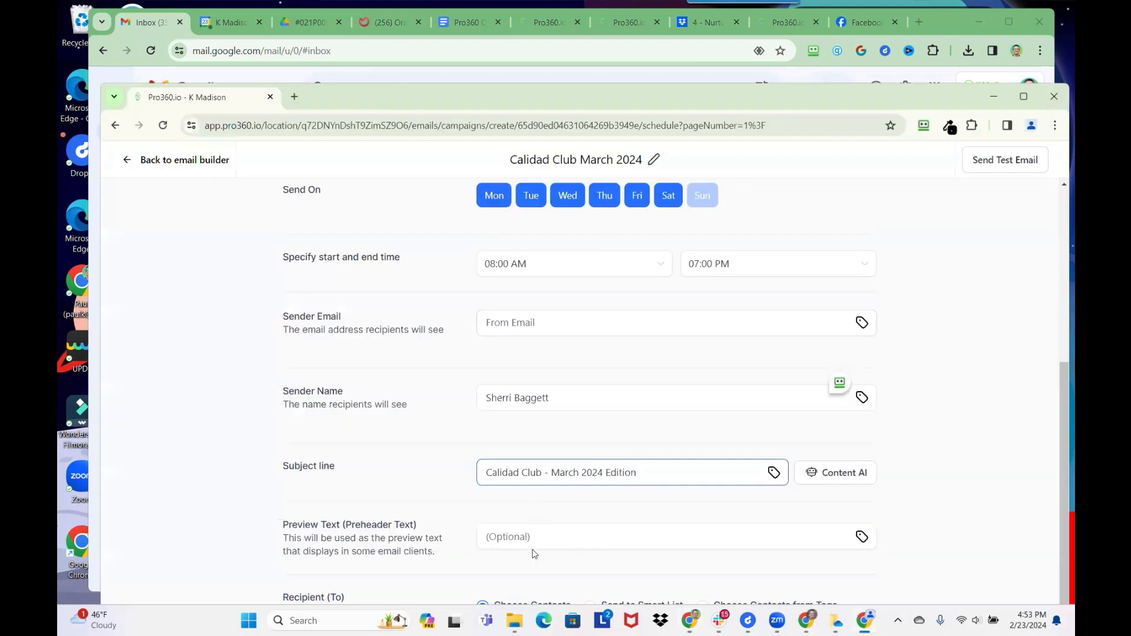
# - Switch the Recipient (To) option to Send to Smart List
pyautogui.scroll(-1, 548, 538)
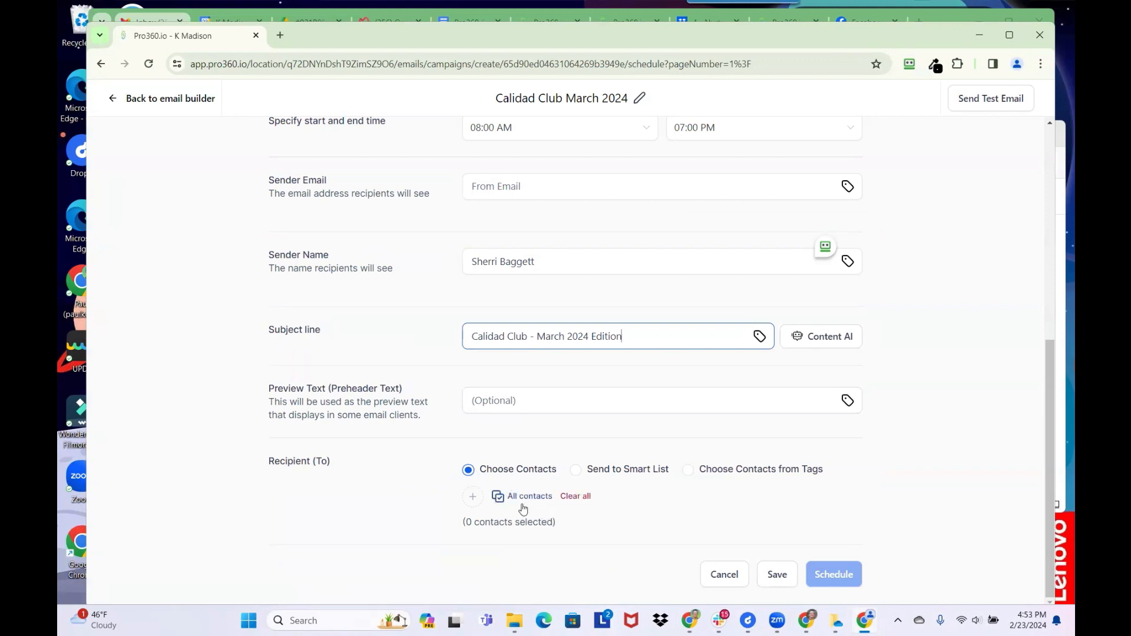
pyautogui.click(576, 472)
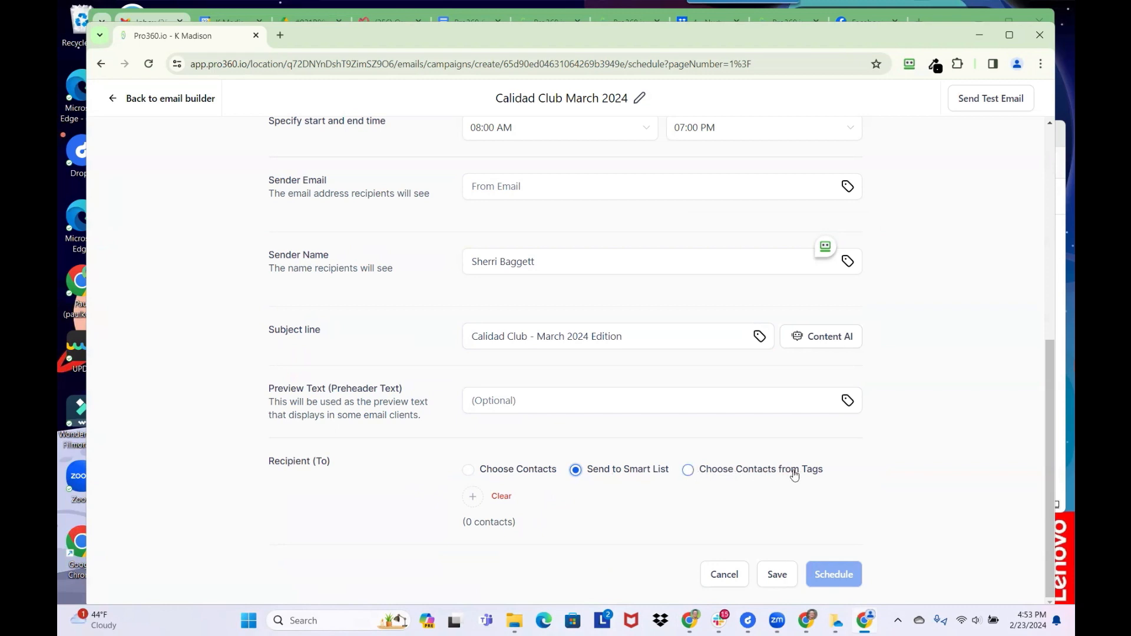
# - Choose recipients from tags and select the [calidad] club tag, giving 48 contacts
pyautogui.click(688, 471)
pyautogui.click(468, 501)
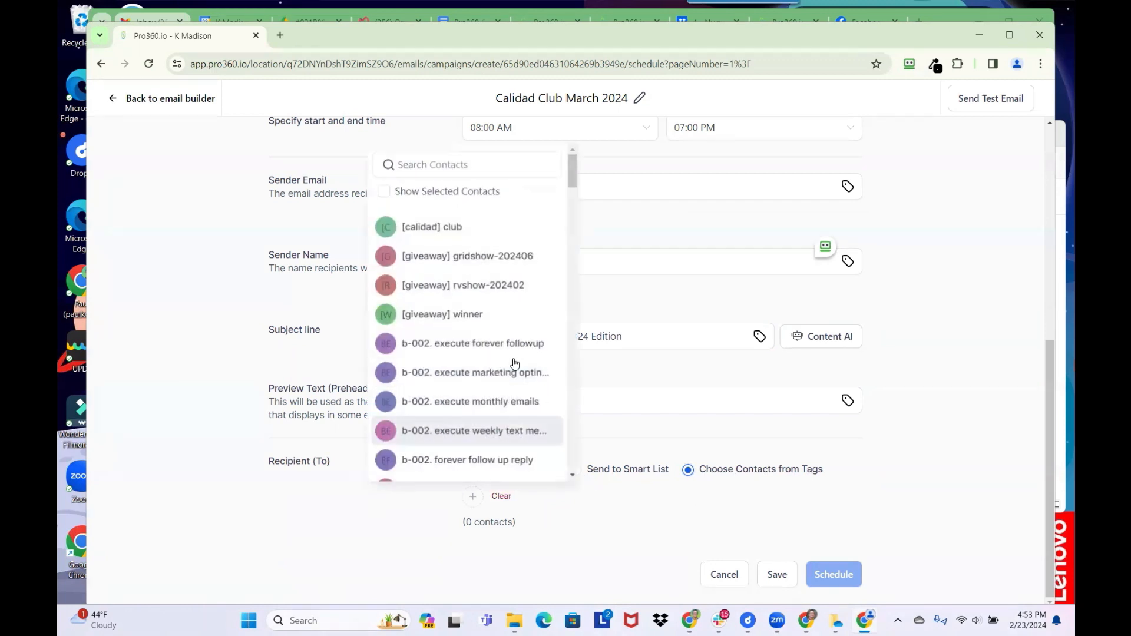
pyautogui.click(445, 228)
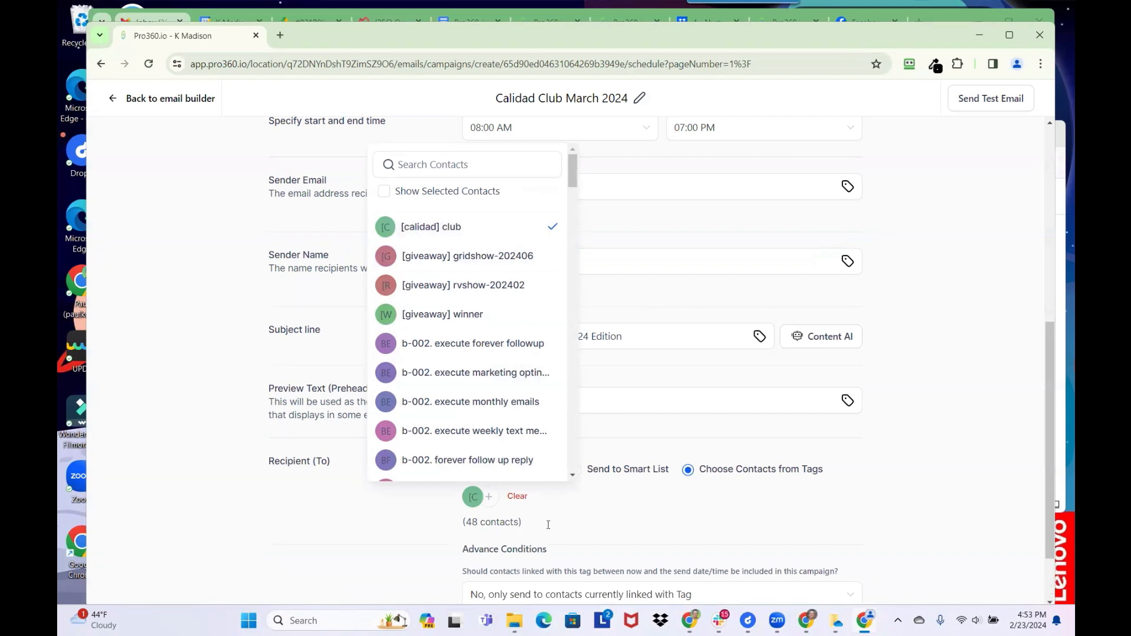
pyautogui.click(601, 528)
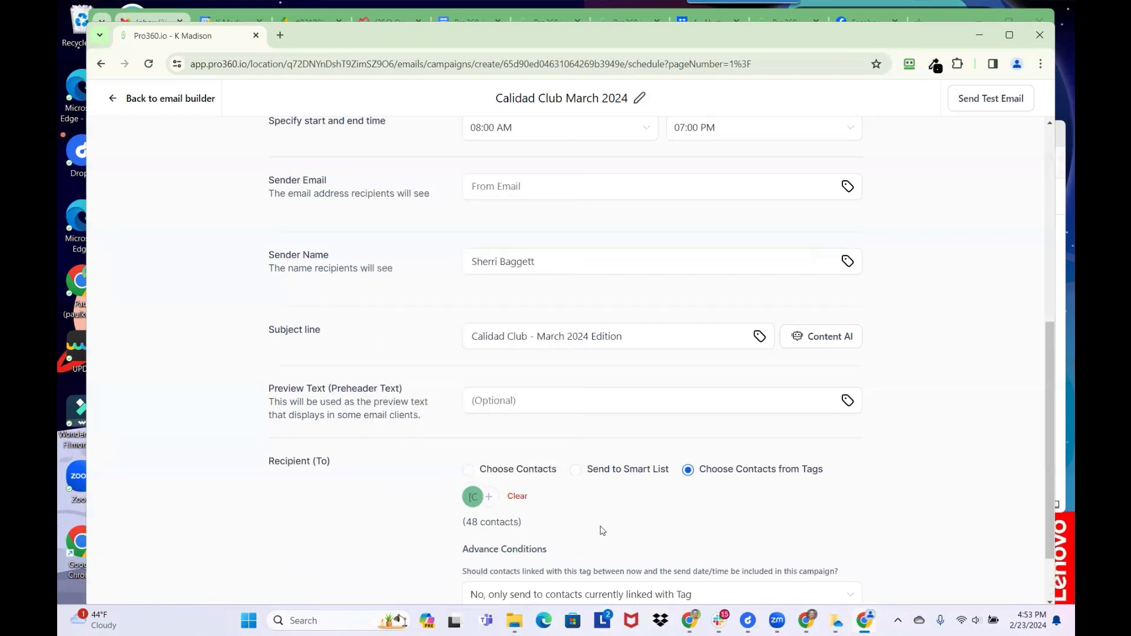
pyautogui.scroll(-2, 602, 530)
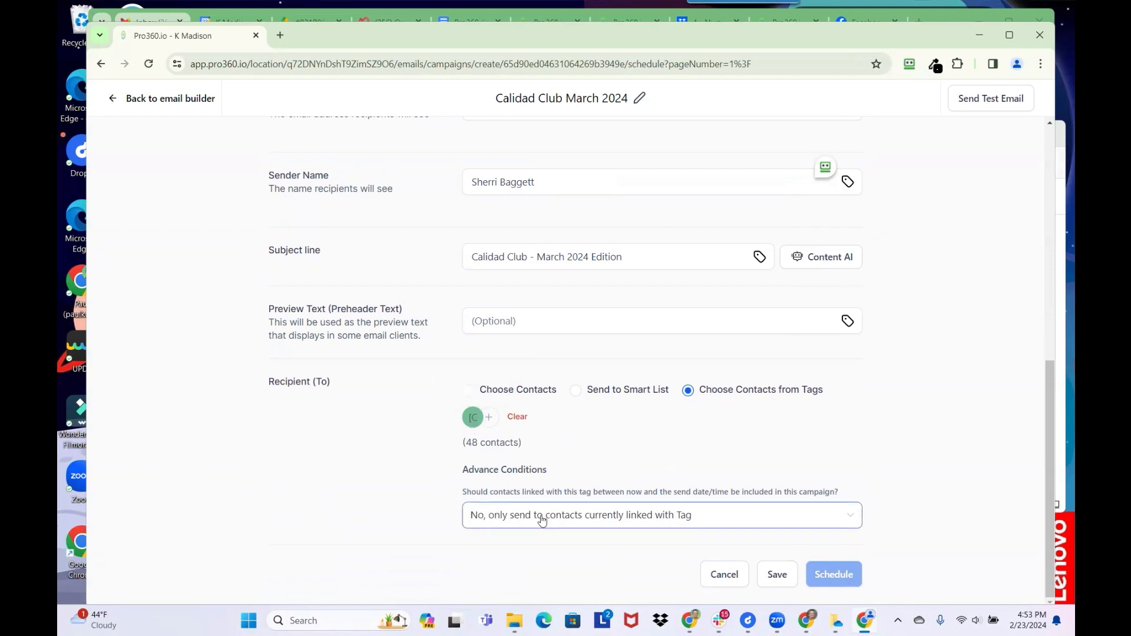
# - Set Advance Conditions to 'Yes, include them' for contacts tagged before the send time
pyautogui.click(510, 519)
pyautogui.click(513, 568)
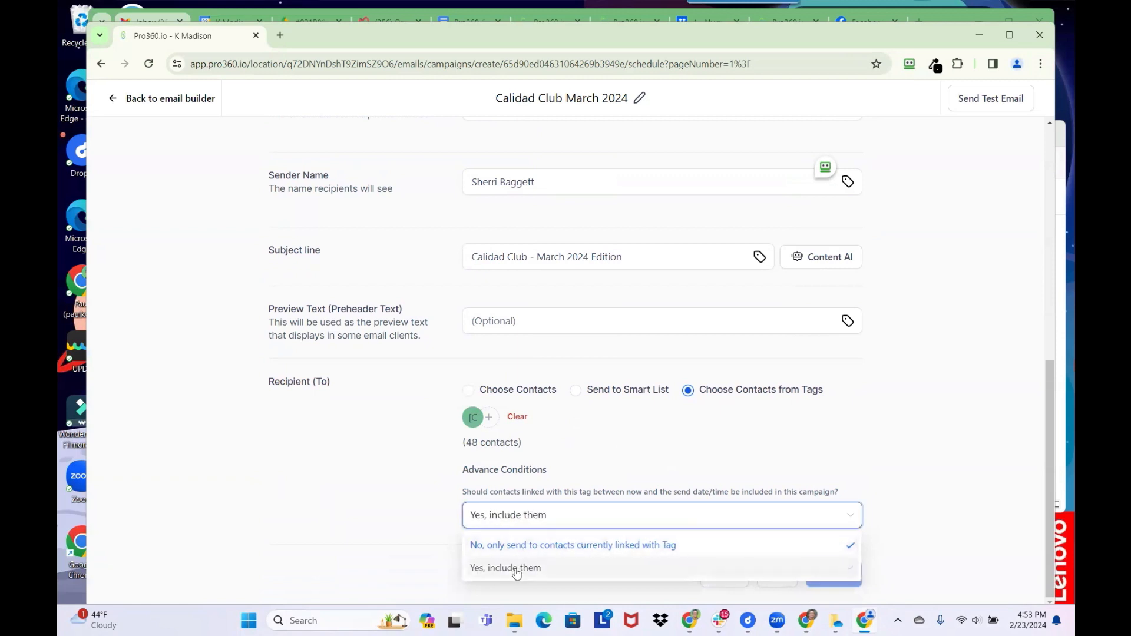
pyautogui.click(513, 517)
pyautogui.click(509, 543)
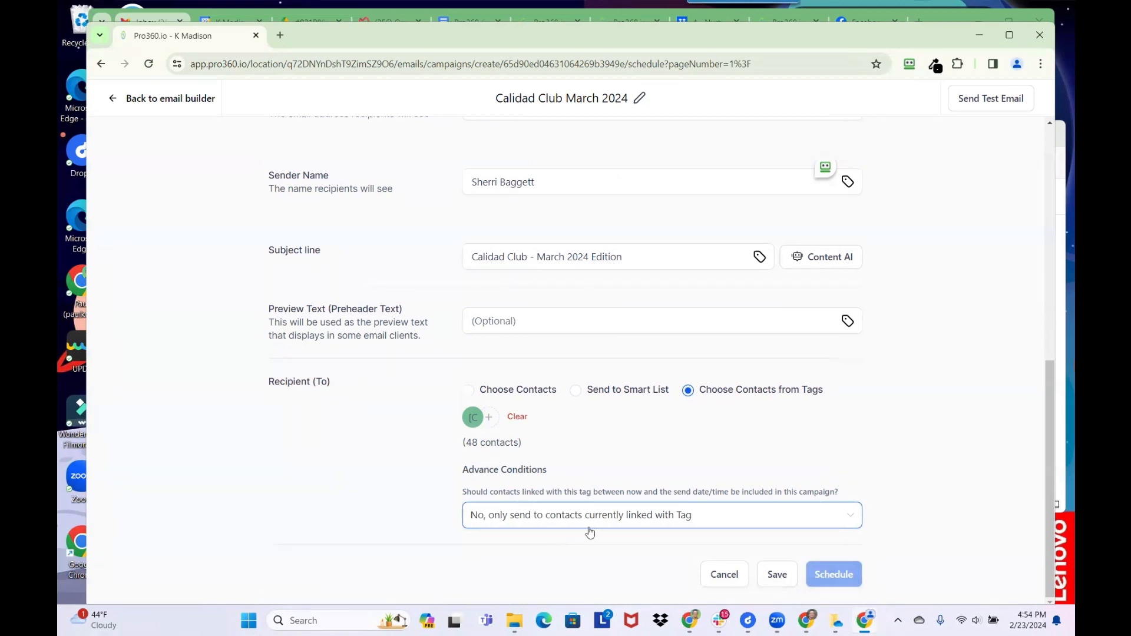
pyautogui.click(569, 518)
pyautogui.click(509, 568)
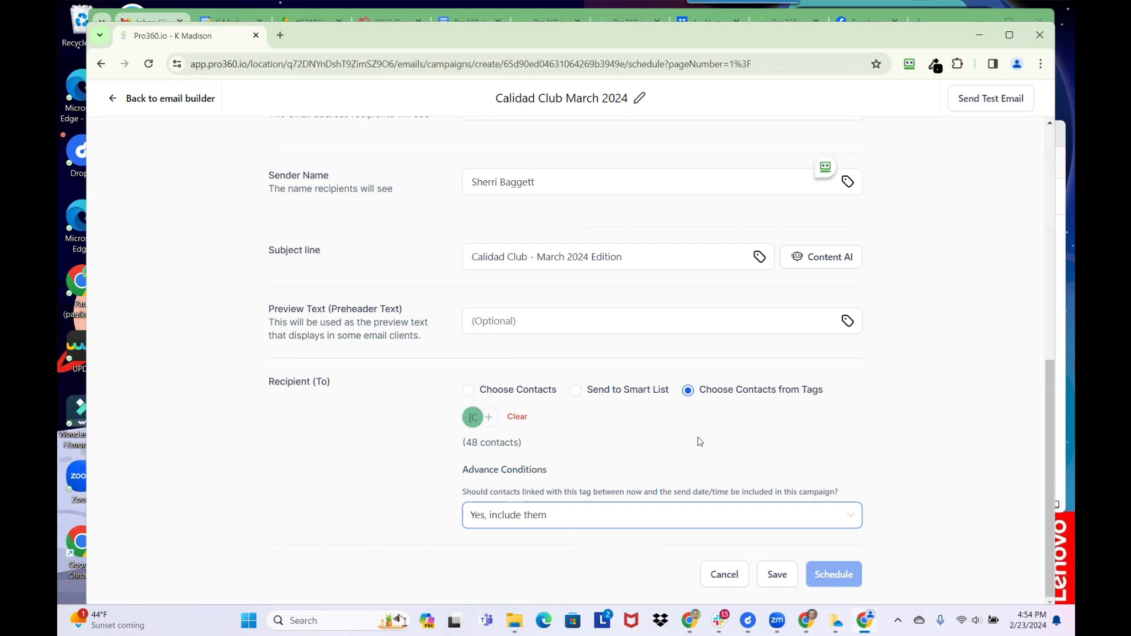
pyautogui.scroll(5, 696, 437)
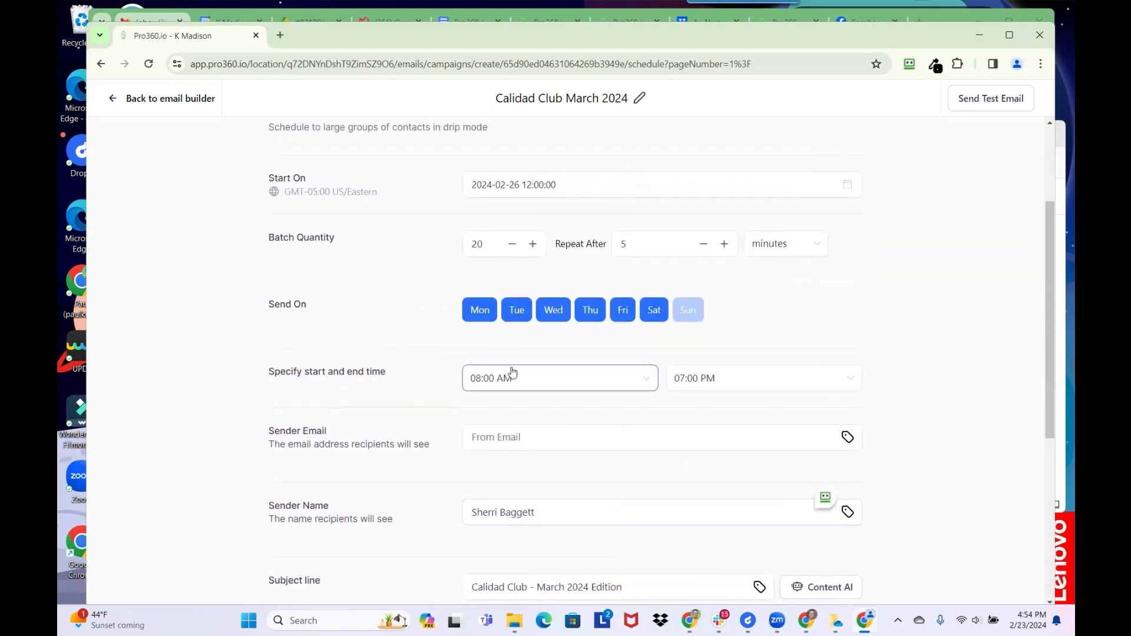
pyautogui.scroll(1, 560, 353)
pyautogui.click(528, 252)
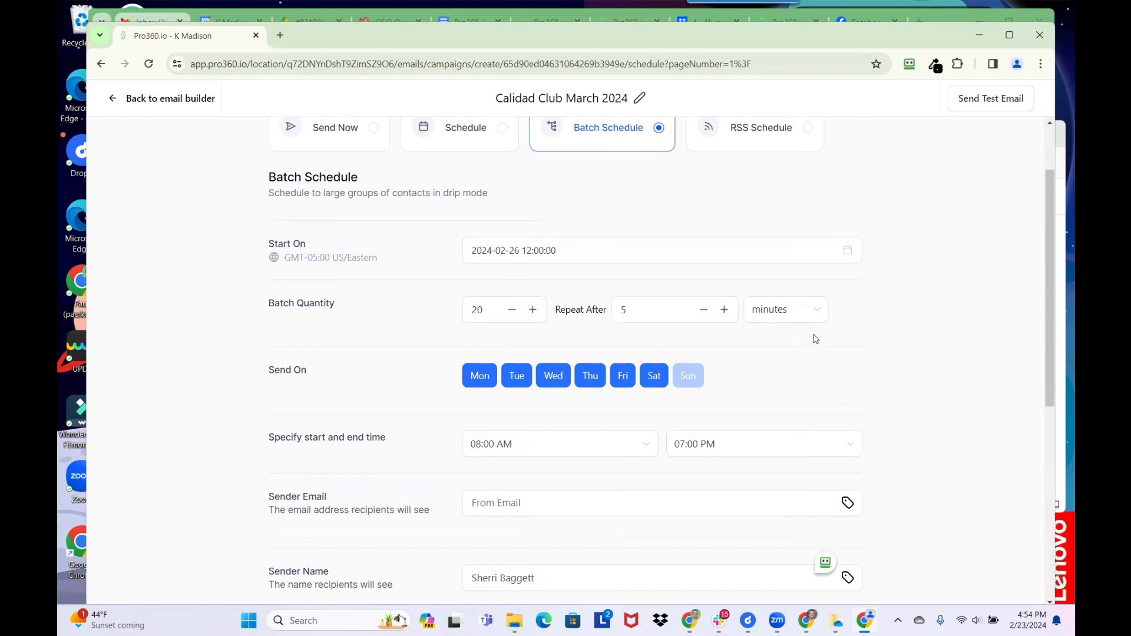
pyautogui.scroll(2, 850, 244)
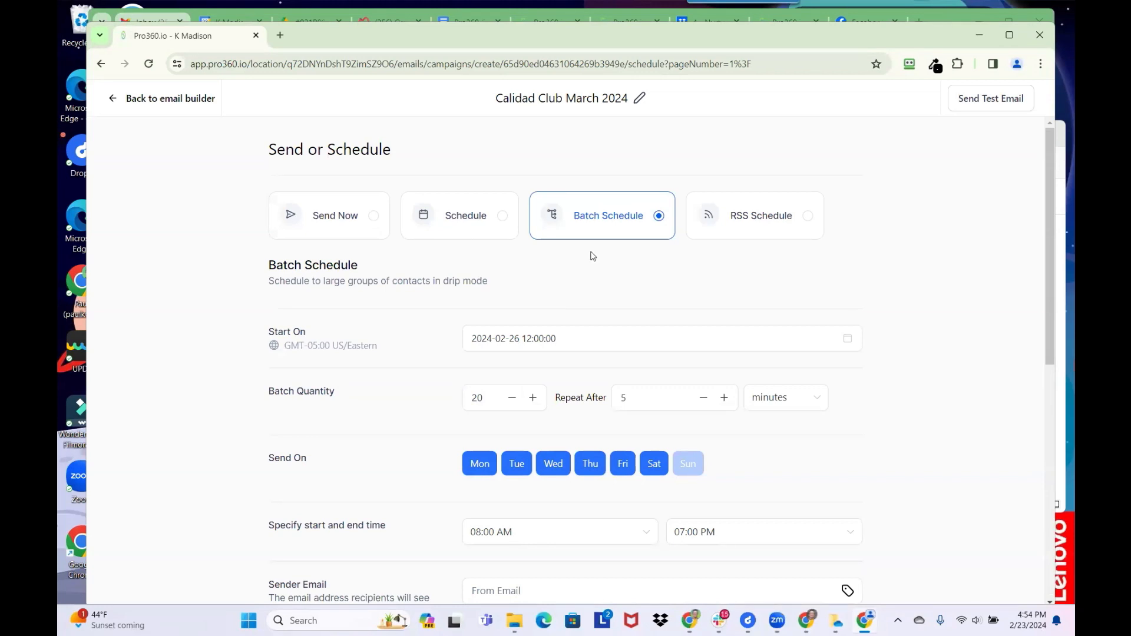
pyautogui.scroll(-1, 731, 317)
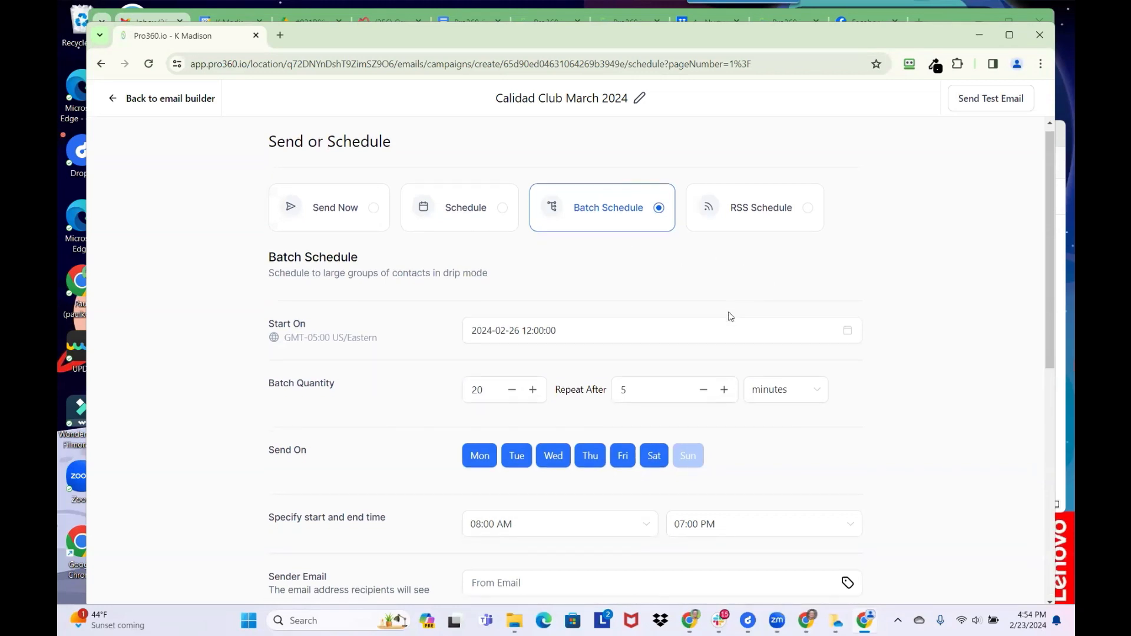
pyautogui.scroll(-4, 728, 316)
pyautogui.scroll(3, 727, 316)
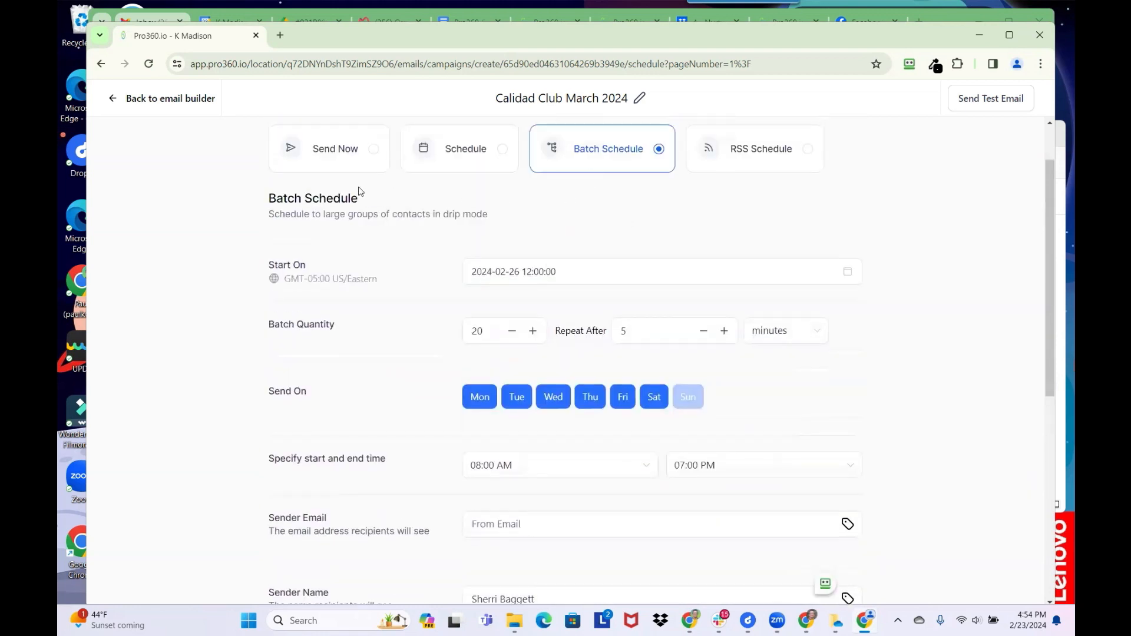
pyautogui.scroll(-7, 621, 397)
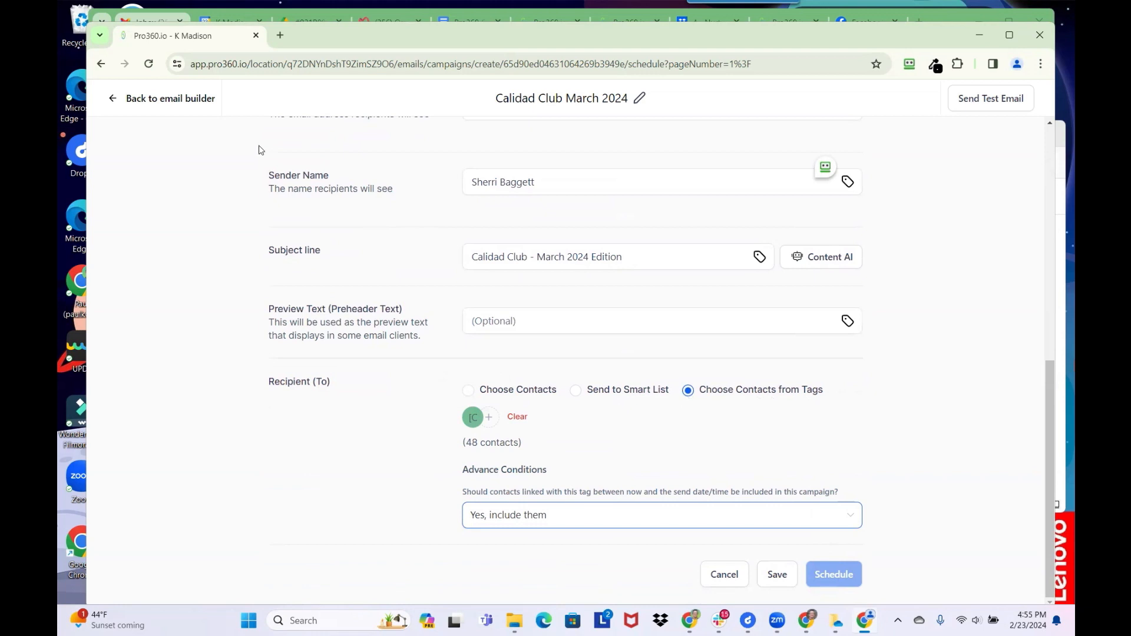
# - Append ' * Final' to the campaign title, making it 'Calidad Club March 2024 * Final'
pyautogui.click(640, 99)
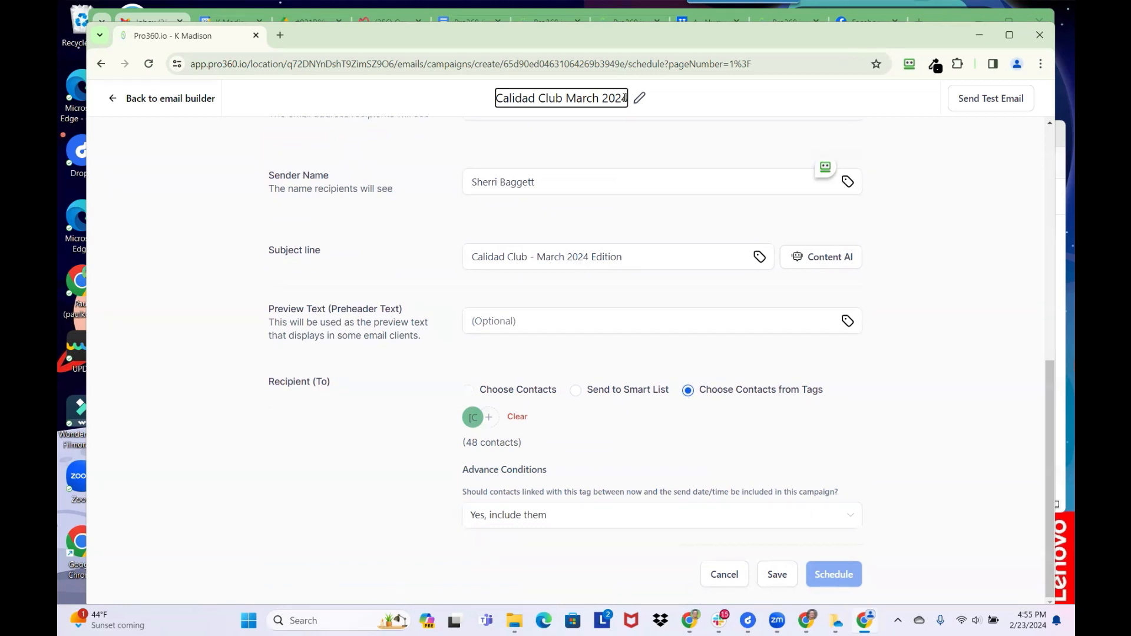
pyautogui.write('Test')
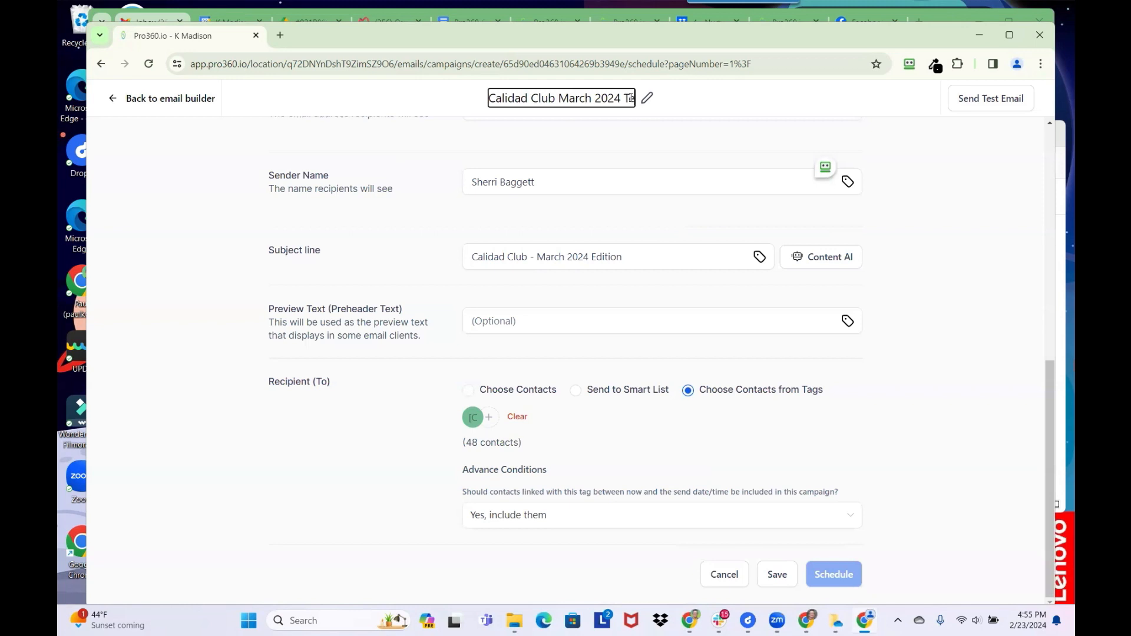
pyautogui.press('BackSpace')
pyautogui.press('BackSpace')
pyautogui.press('BackSpace')
pyautogui.press('BackSpace')
pyautogui.write('* Test')
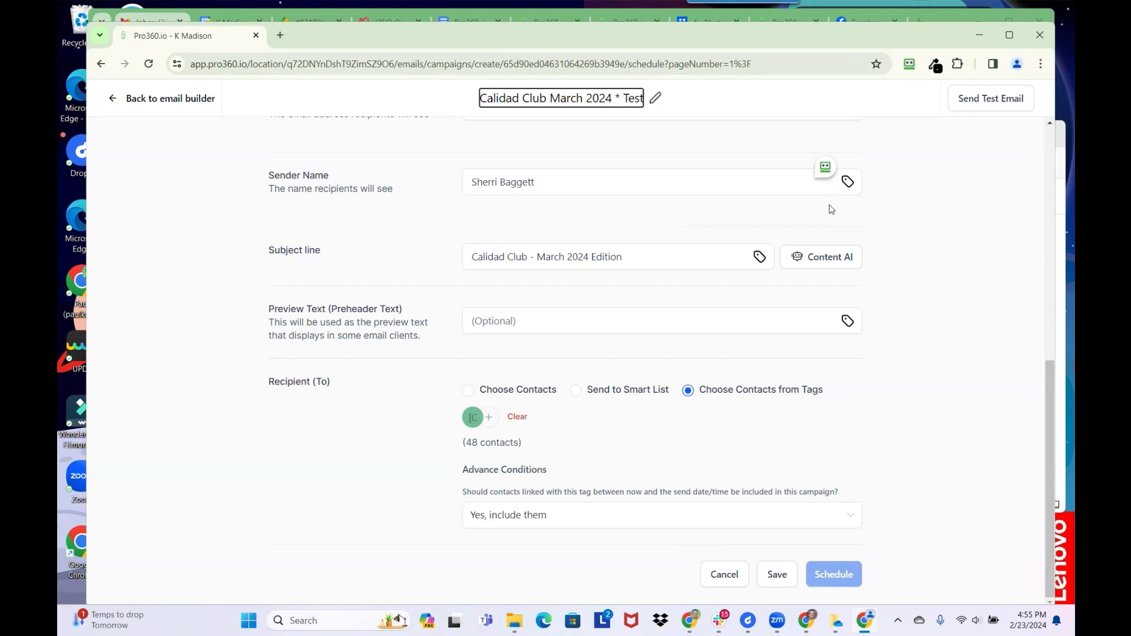
pyautogui.press('BackSpace')
pyautogui.press('BackSpace')
pyautogui.press('BackSpace')
pyautogui.press('BackSpace')
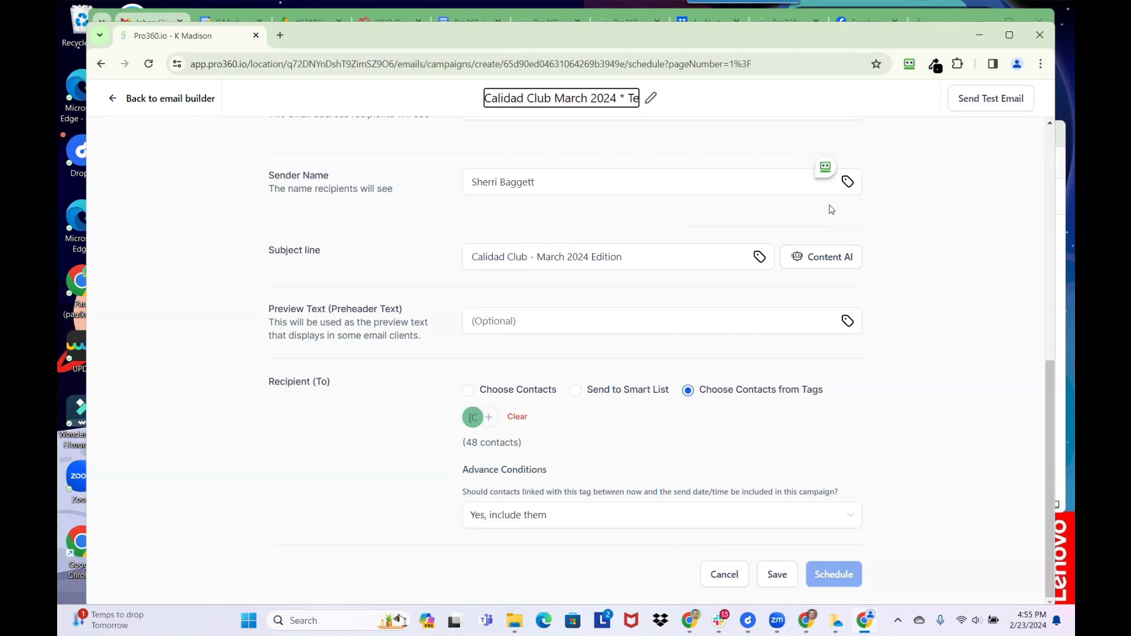
pyautogui.write('Final')
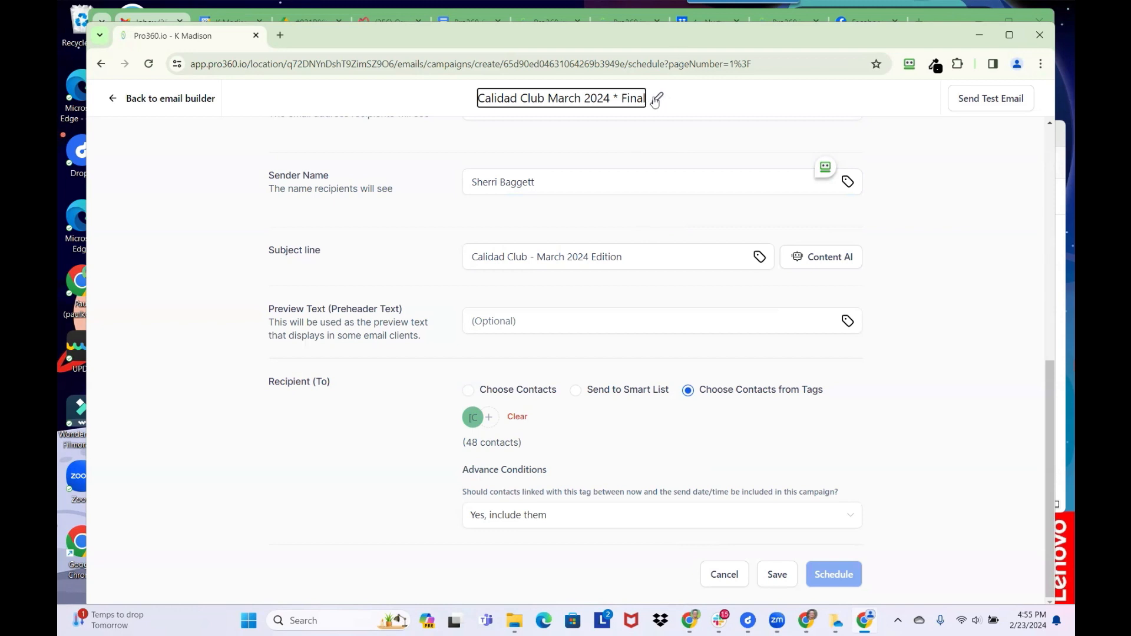
pyautogui.click(431, 109)
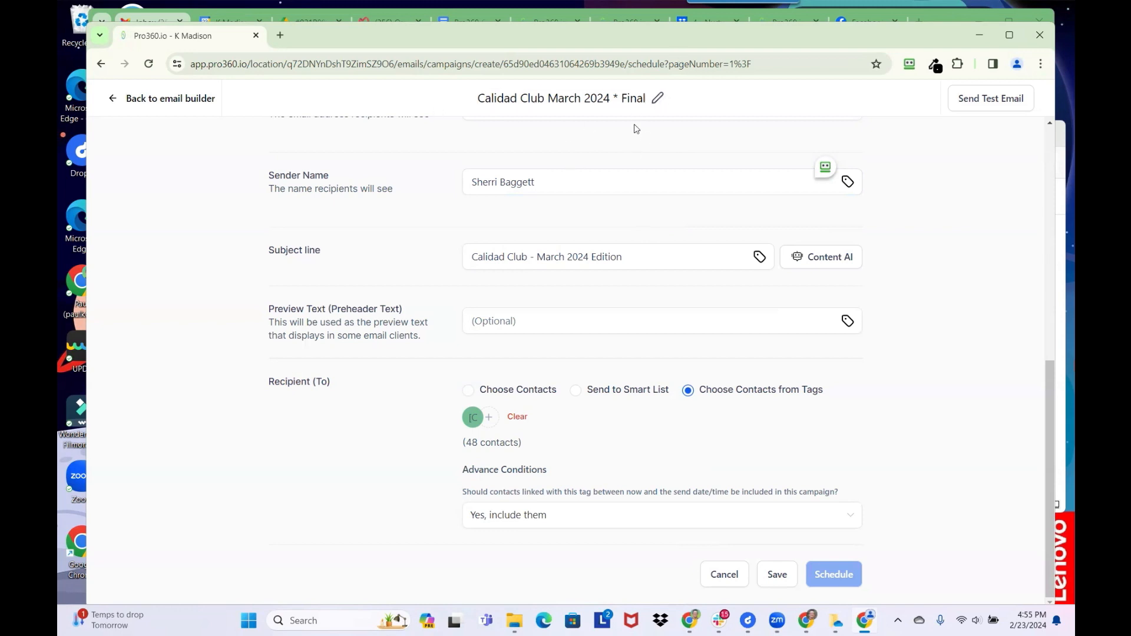